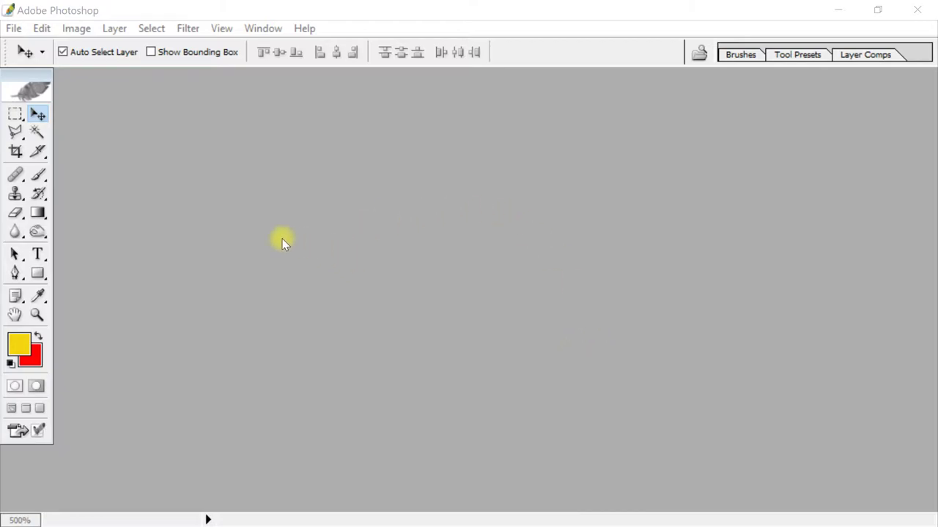
- Open ash412.jpg from the LOGO folder and enlarge its window to fill the workspace
{"action": "left_click", "coordinate": [9, 28]}
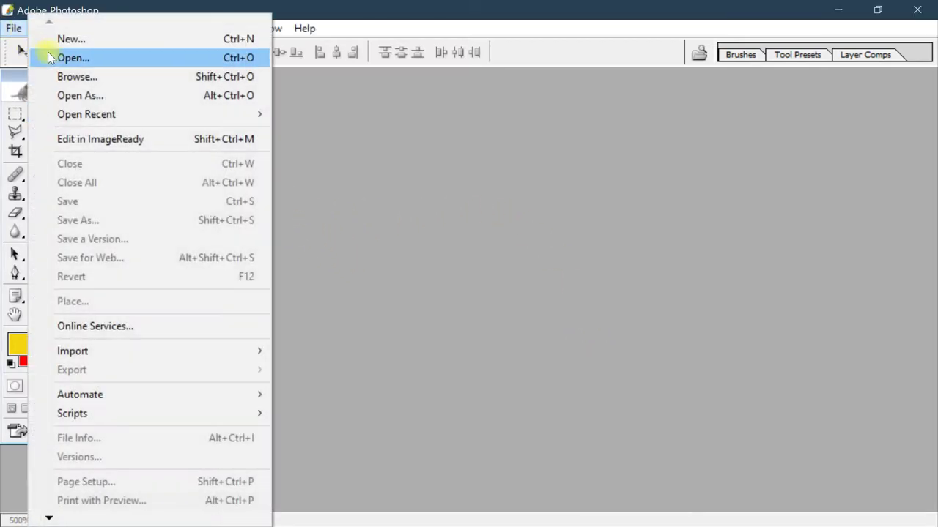
{"action": "left_click", "coordinate": [69, 59]}
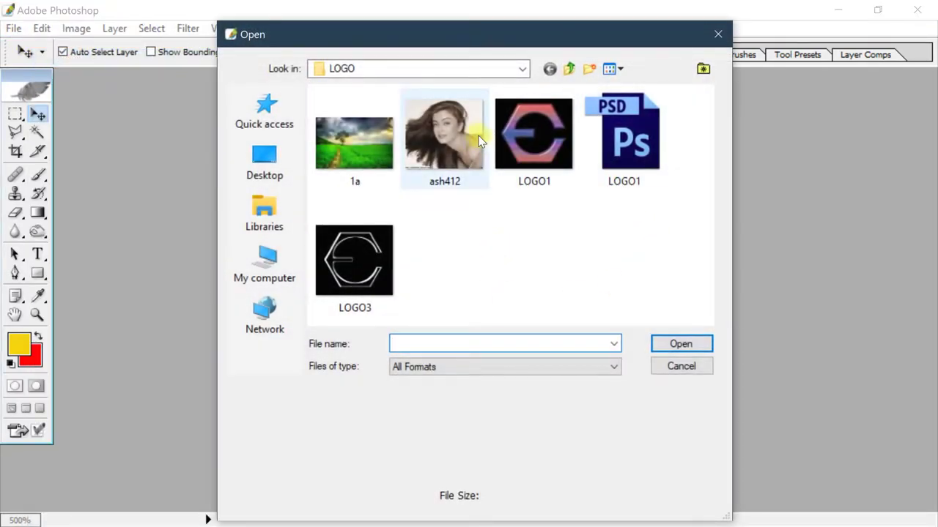
{"action": "double_click", "coordinate": [471, 130]}
{"action": "left_click_drag", "start_coordinate": [290, 86], "coordinate": [343, 78]}
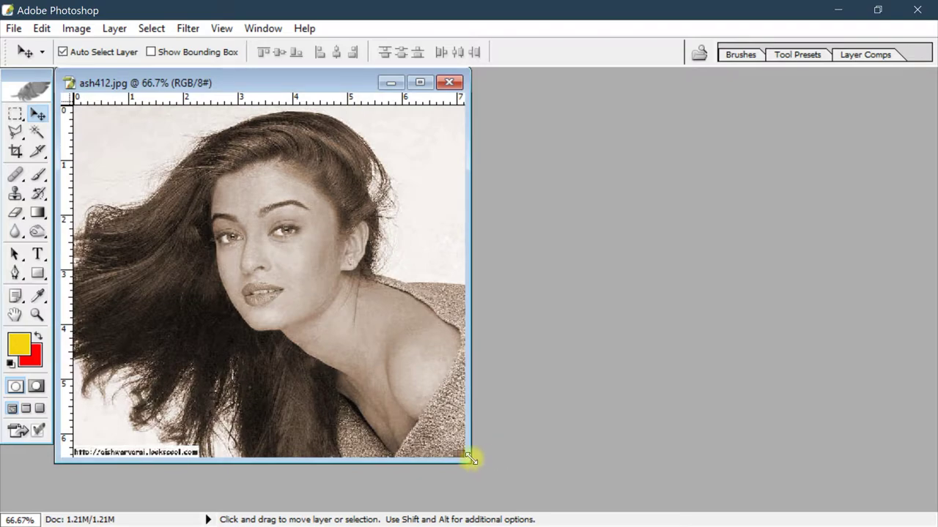
{"action": "left_click_drag", "start_coordinate": [468, 457], "coordinate": [927, 505]}
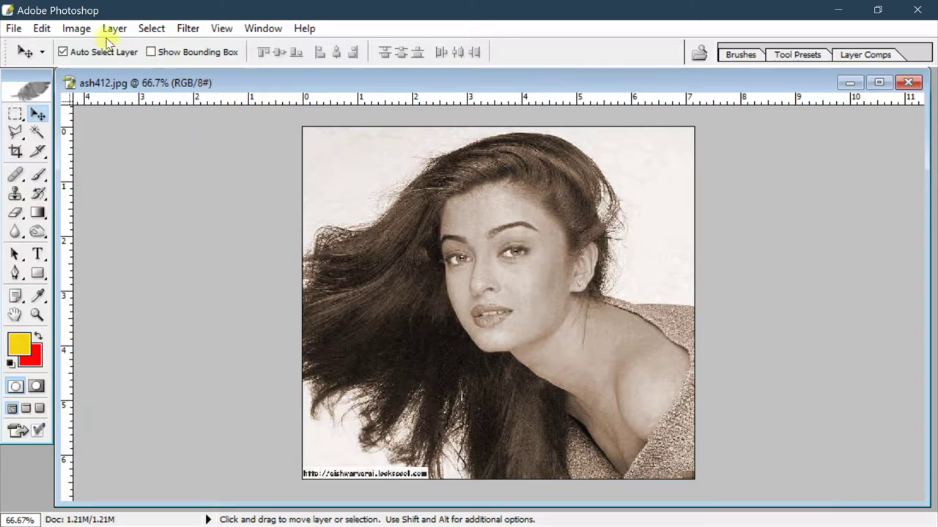
- Convert the ash412 portrait to Grayscale mode, checking the result zoomed in, then zooming back out
{"action": "left_click", "coordinate": [76, 28]}
{"action": "mouse_move", "coordinate": [99, 48]}
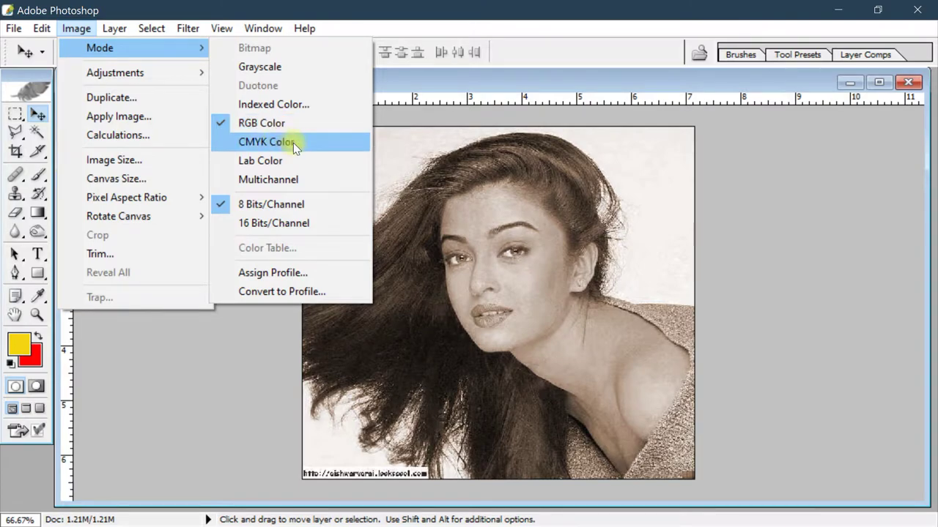
{"action": "left_click", "coordinate": [276, 72]}
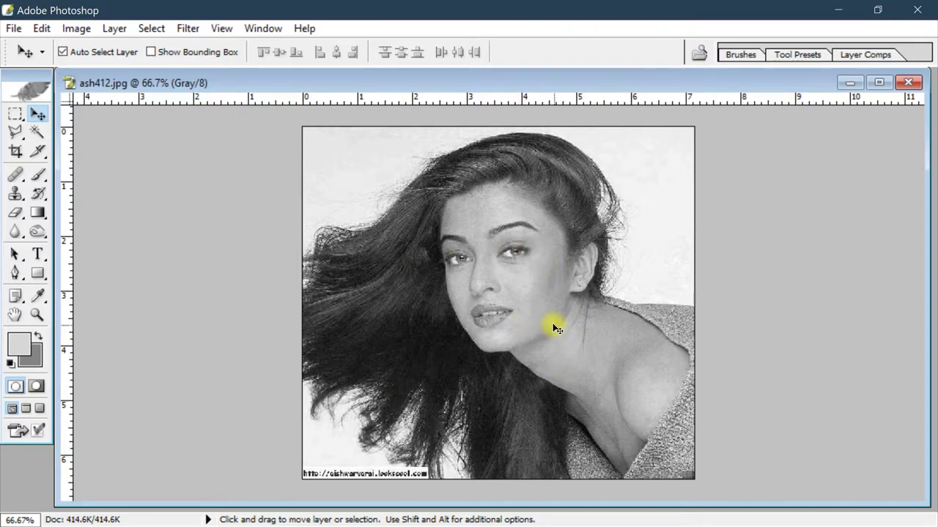
{"action": "key", "text": "ctrl+plus"}
{"action": "key", "text": "ctrl+plus"}
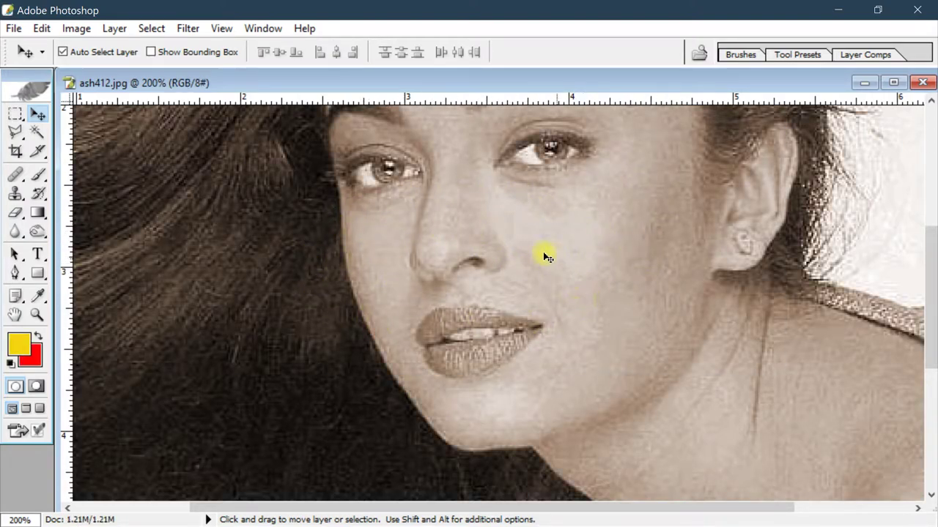
{"action": "key", "text": "ctrl+z"}
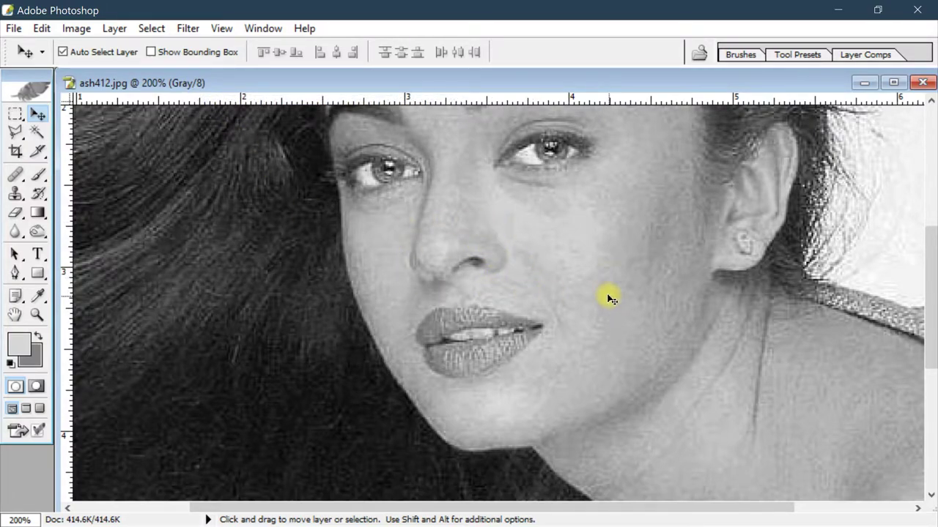
{"action": "key", "text": "ctrl+minus"}
{"action": "key", "text": "ctrl+minus"}
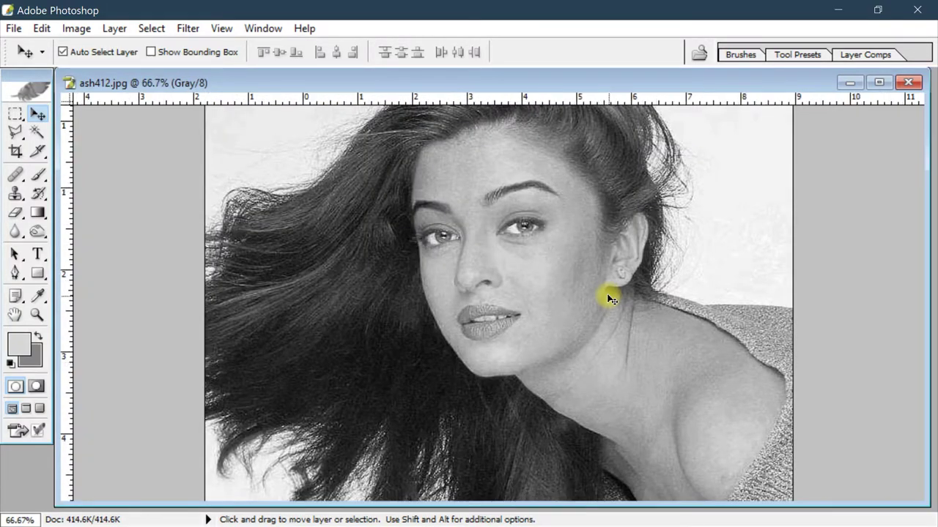
- Select the Brush tool and set a strong red foreground colour
{"action": "left_click", "coordinate": [79, 31]}
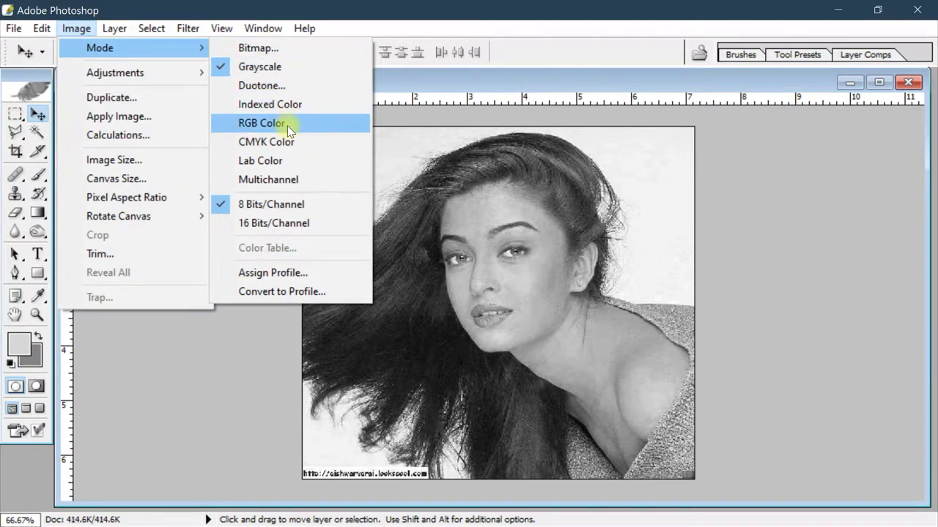
{"action": "left_click", "coordinate": [447, 82]}
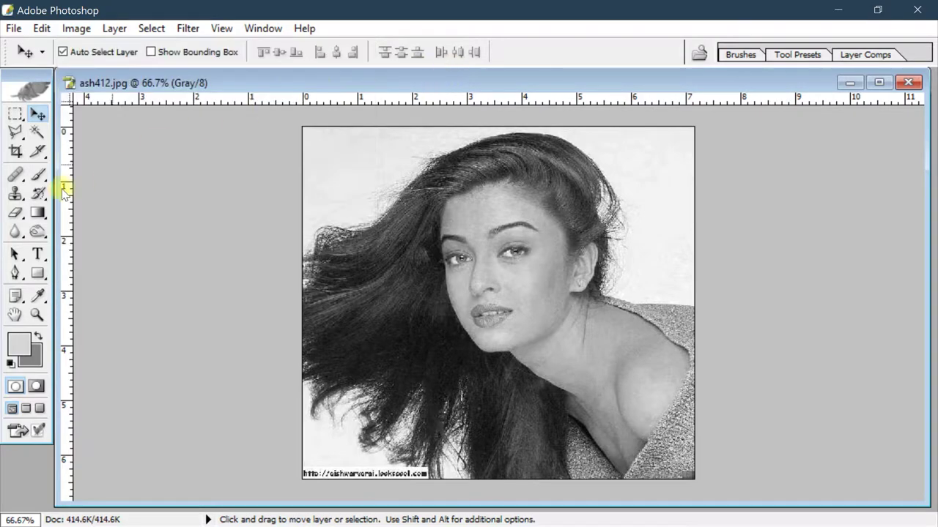
{"action": "left_click", "coordinate": [38, 174]}
{"action": "left_click", "coordinate": [23, 337]}
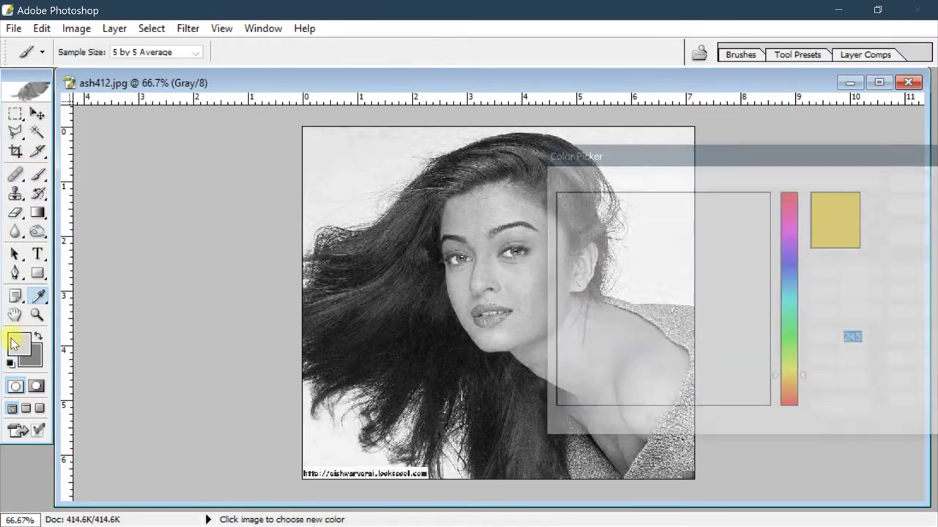
{"action": "left_click", "coordinate": [769, 210]}
{"action": "left_click", "coordinate": [793, 202]}
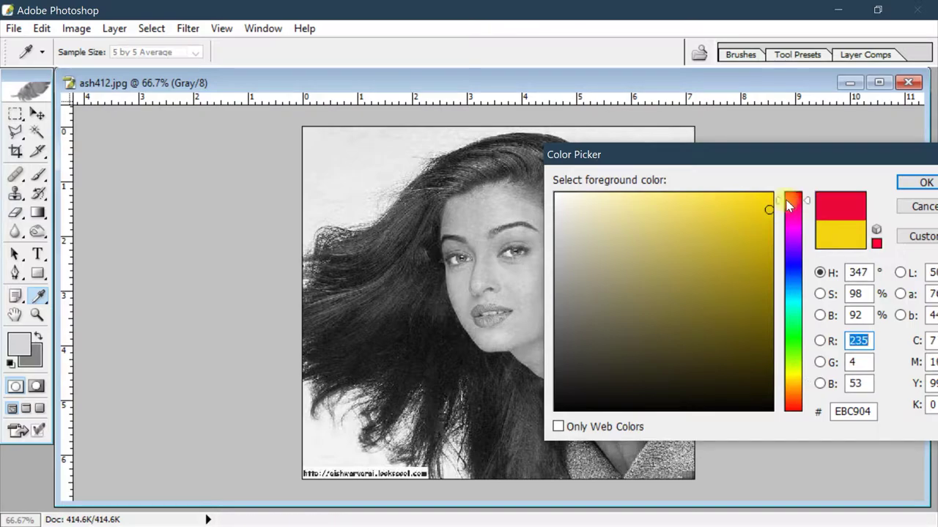
{"action": "left_click", "coordinate": [755, 201]}
{"action": "left_click", "coordinate": [923, 183]}
- Paint two red test strokes on the portrait, see them come out grey, and undo them
{"action": "mouse_move", "coordinate": [399, 192]}
{"action": "left_mouse_down"}
{"action": "mouse_move", "coordinate": [388, 241]}
{"action": "mouse_move", "coordinate": [387, 391]}
{"action": "mouse_move", "coordinate": [638, 289]}
{"action": "mouse_move", "coordinate": [483, 249]}
{"action": "mouse_move", "coordinate": [548, 227]}
{"action": "mouse_move", "coordinate": [523, 271]}
{"action": "mouse_move", "coordinate": [503, 433]}
{"action": "mouse_move", "coordinate": [385, 421]}
{"action": "left_mouse_up"}
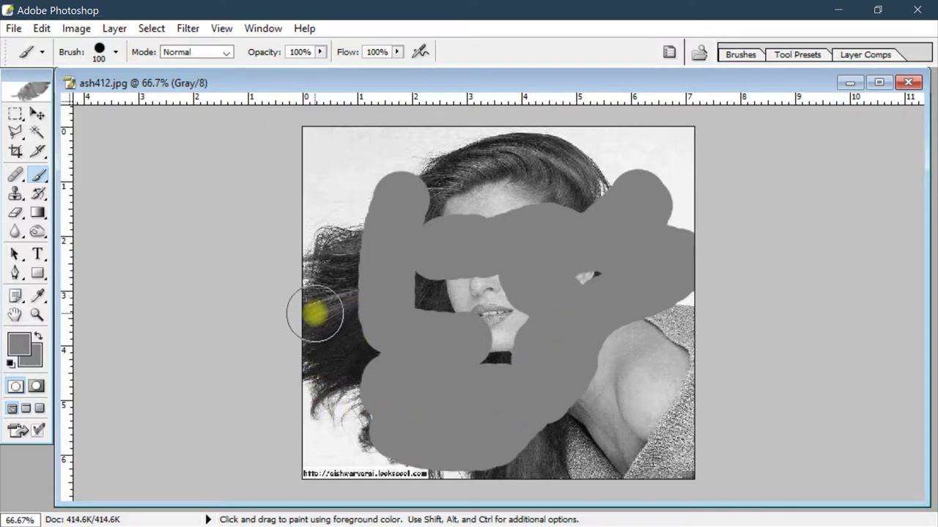
{"action": "key", "text": "ctrl+z"}
{"action": "mouse_move", "coordinate": [373, 223]}
{"action": "left_mouse_down"}
{"action": "mouse_move", "coordinate": [450, 314]}
{"action": "mouse_move", "coordinate": [498, 405]}
{"action": "left_mouse_up"}
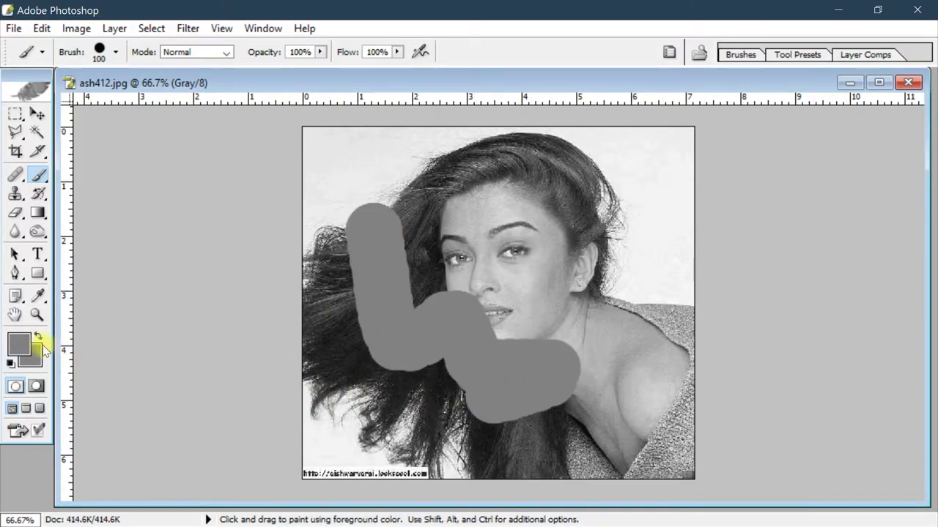
{"action": "key", "text": "ctrl+z"}
- Switch the foreground to pink, paint another test stroke over the hair, and undo it
{"action": "left_click", "coordinate": [19, 343]}
{"action": "left_click", "coordinate": [674, 213]}
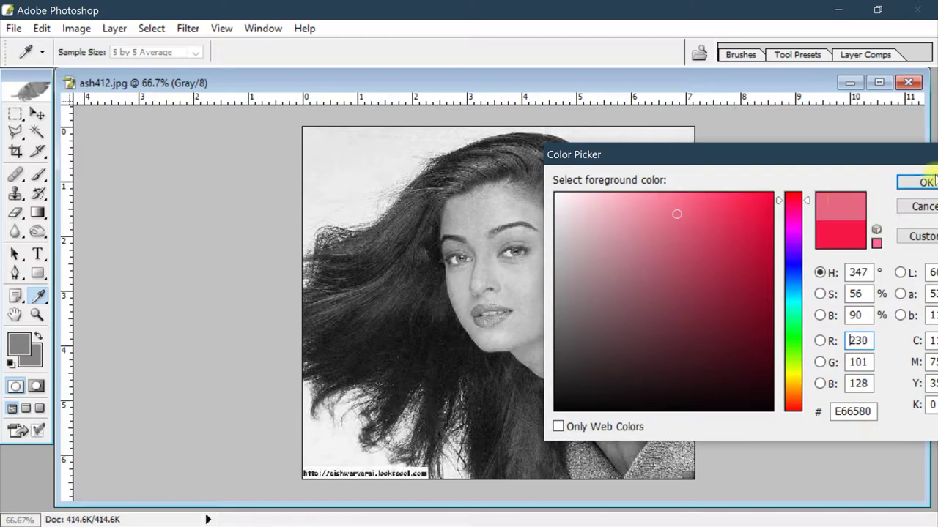
{"action": "left_click", "coordinate": [926, 183]}
{"action": "key", "text": "b"}
{"action": "mouse_move", "coordinate": [319, 185]}
{"action": "left_mouse_down"}
{"action": "mouse_move", "coordinate": [382, 324]}
{"action": "mouse_move", "coordinate": [484, 448]}
{"action": "left_mouse_up"}
{"action": "key", "text": "ctrl+z"}
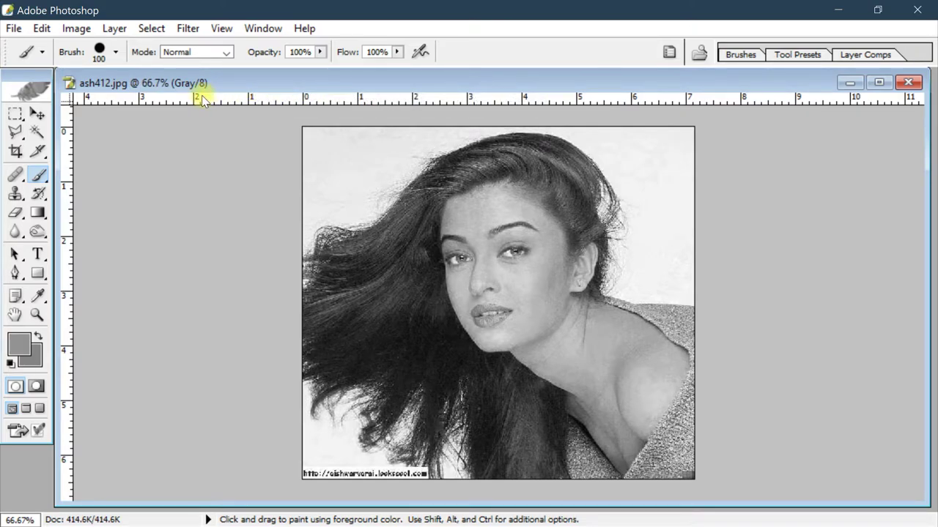
{"action": "left_click", "coordinate": [76, 28]}
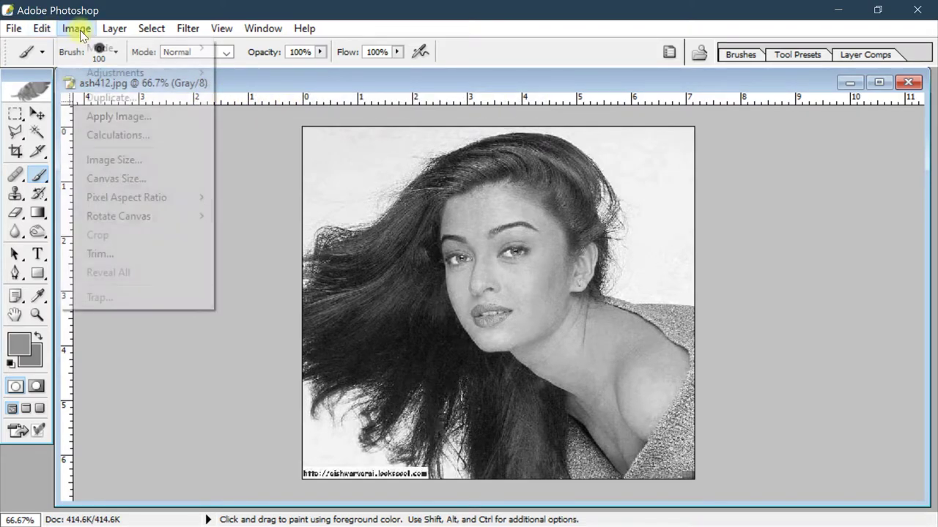
{"action": "mouse_move", "coordinate": [100, 48]}
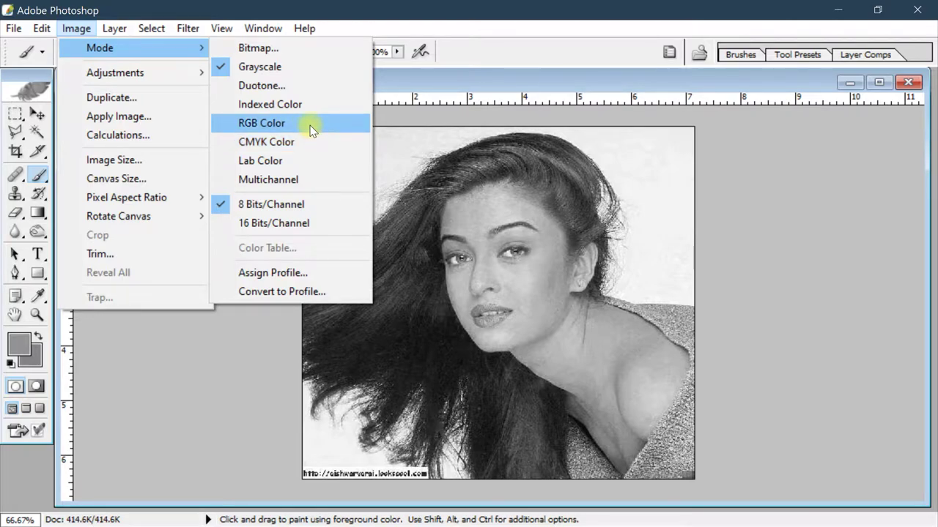
- Set the image mode to RGB Color and pick the Polygonal Lasso tool
{"action": "left_click", "coordinate": [312, 124]}
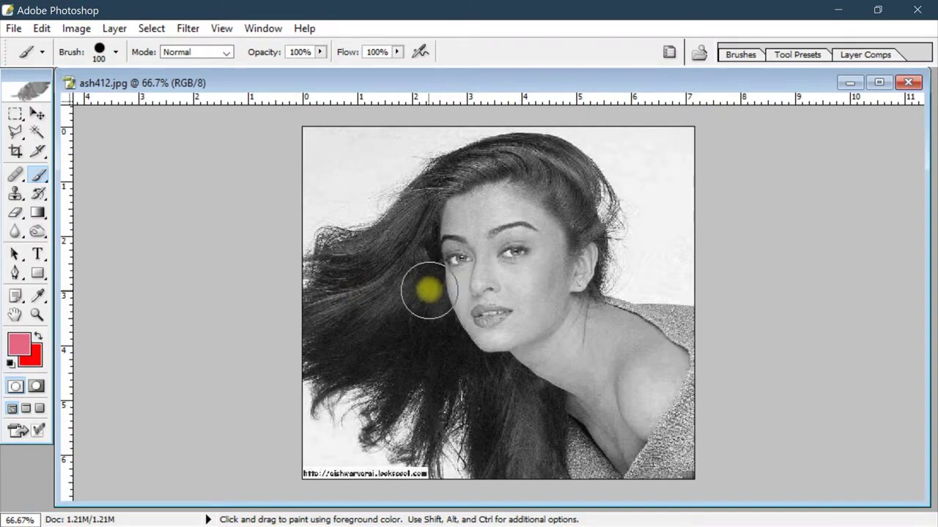
{"action": "key", "text": "ctrl+plus"}
{"action": "key", "text": "ctrl+plus"}
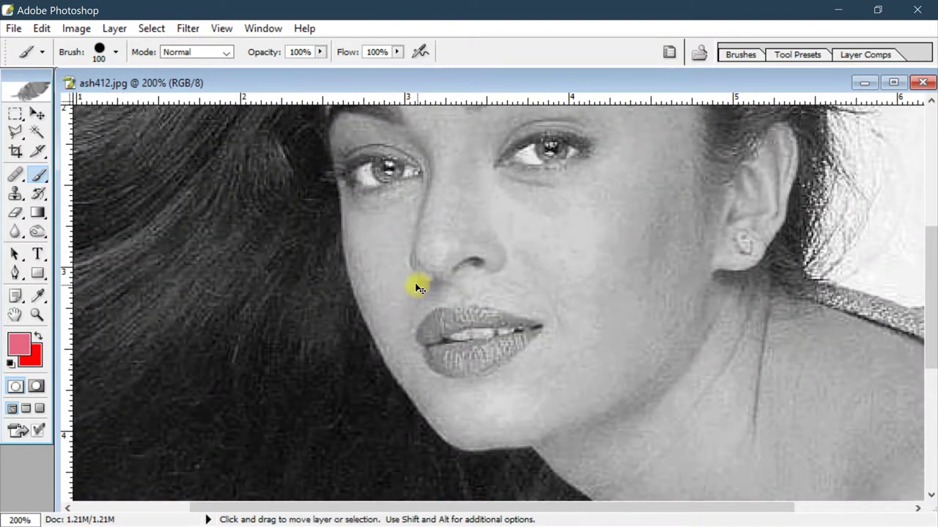
{"action": "key", "text": "ctrl+minus"}
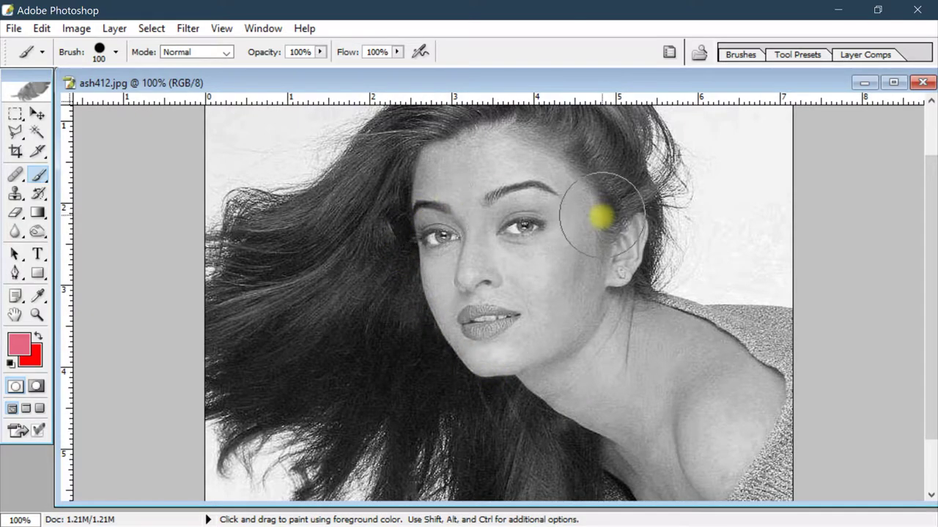
{"action": "left_click", "coordinate": [12, 133]}
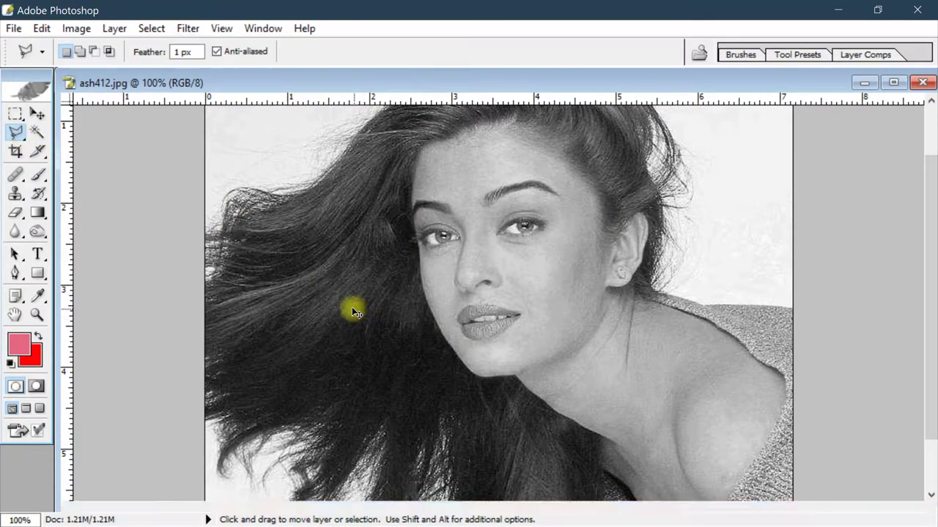
- Zoom in on the jaw and cheek edge, draw a trial polygonal selection, then deselect it
{"action": "key", "text": "ctrl+plus"}
{"action": "key", "text": "ctrl+plus"}
{"action": "key", "text": "ctrl+plus"}
{"action": "key", "text": "ctrl+plus"}
{"action": "left_click_drag", "start_coordinate": [168, 279], "coordinate": [517, 237]}
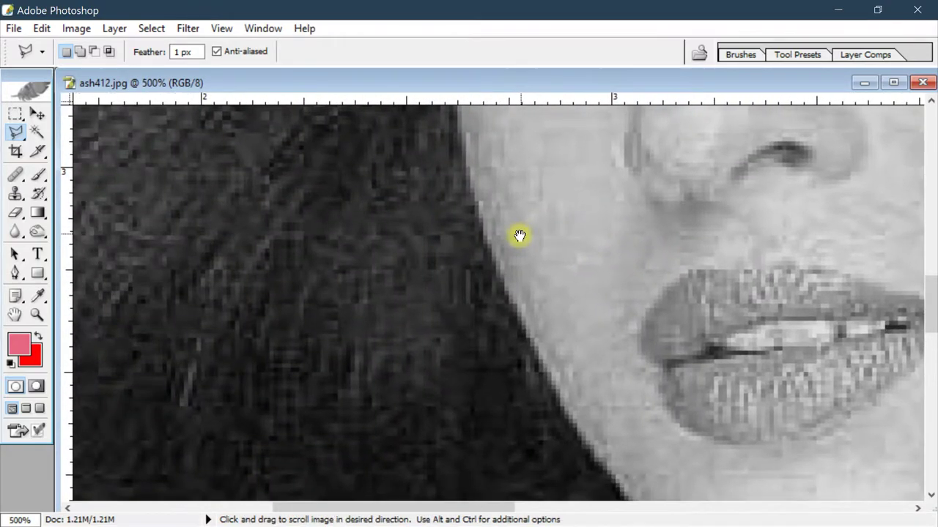
{"action": "left_click", "coordinate": [499, 279]}
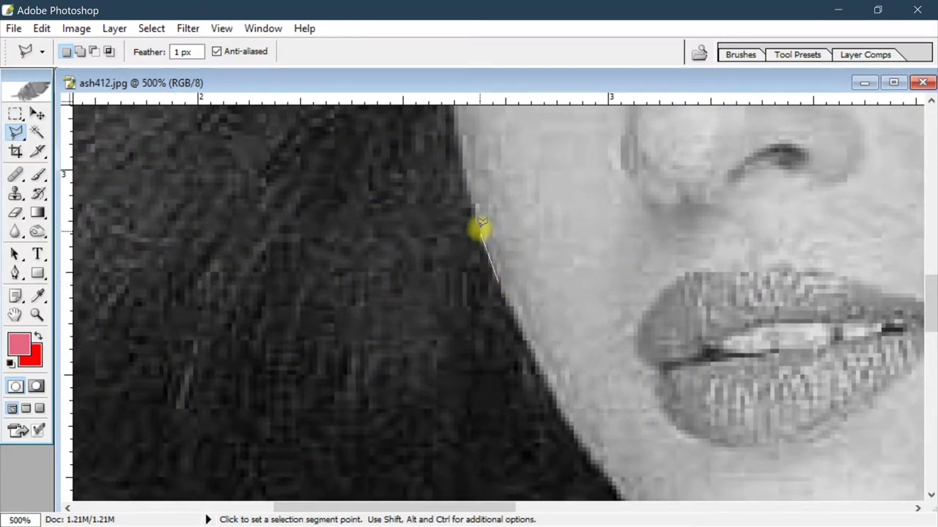
{"action": "left_click", "coordinate": [480, 230]}
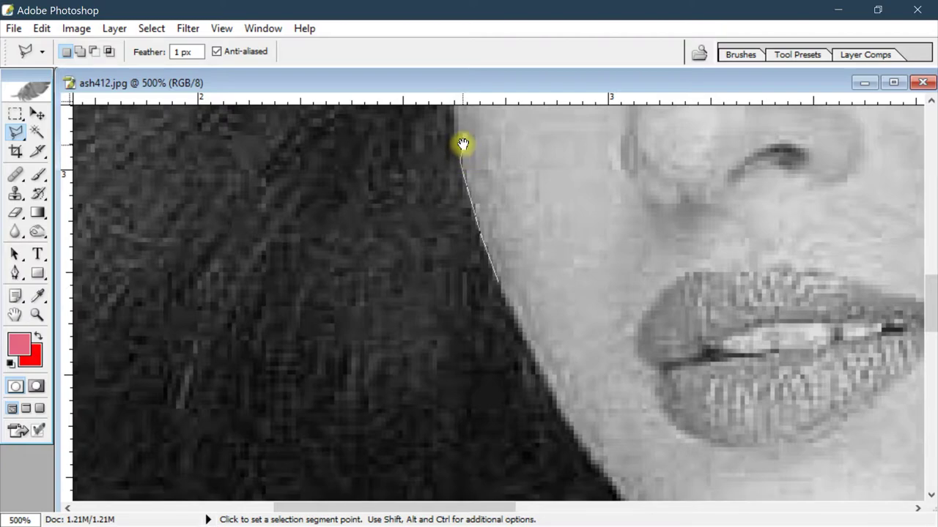
{"action": "scroll", "coordinate": [460, 142], "scroll_direction": "up", "scroll_amount": 3}
{"action": "double_click", "coordinate": [476, 357]}
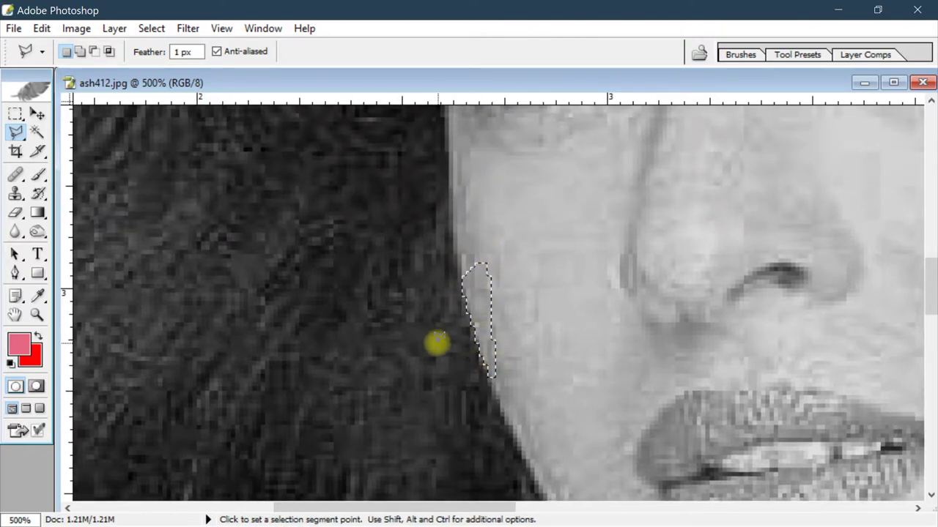
{"action": "key", "text": "ctrl+d"}
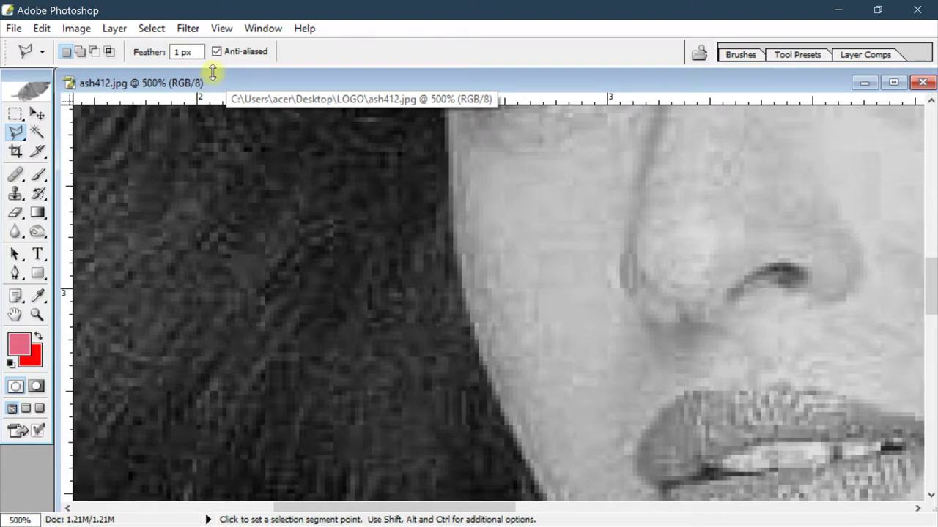
- Start the skin outline at the jaw and trace up the face edge to the temple hairline
{"action": "left_click", "coordinate": [477, 342]}
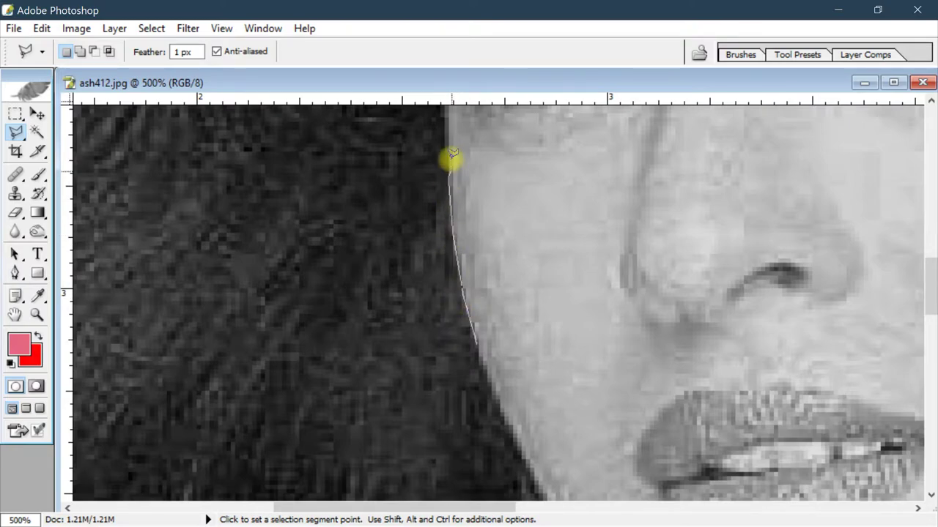
{"action": "left_click_drag", "start_coordinate": [450, 157], "coordinate": [452, 412]}
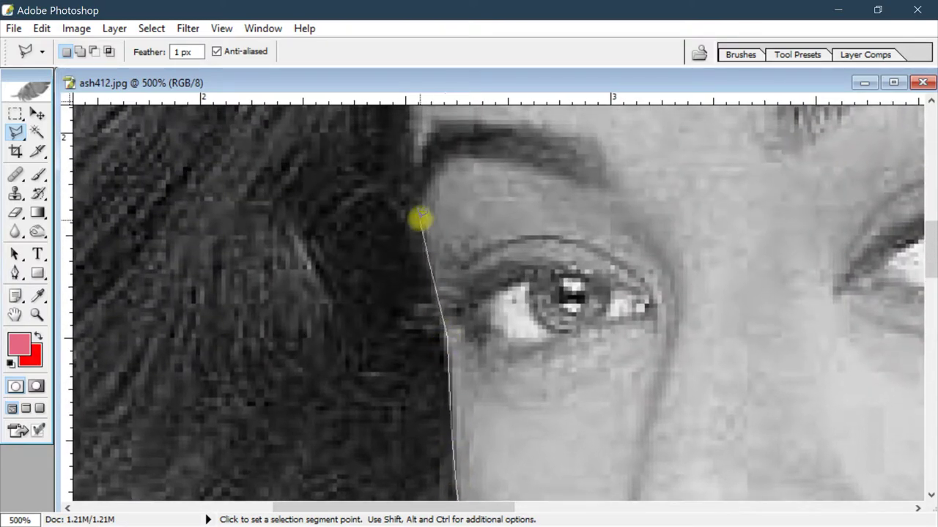
{"action": "left_click_drag", "start_coordinate": [413, 176], "coordinate": [397, 339]}
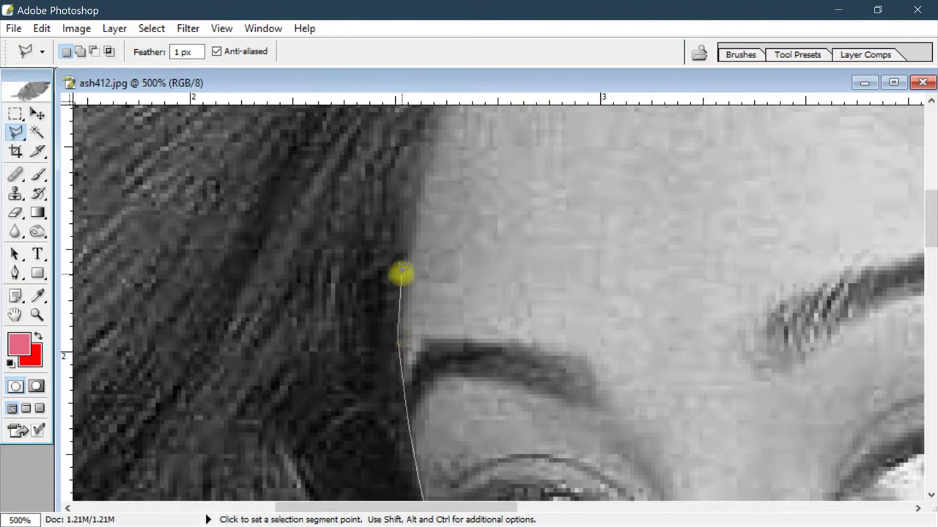
{"action": "left_click_drag", "start_coordinate": [392, 268], "coordinate": [376, 355]}
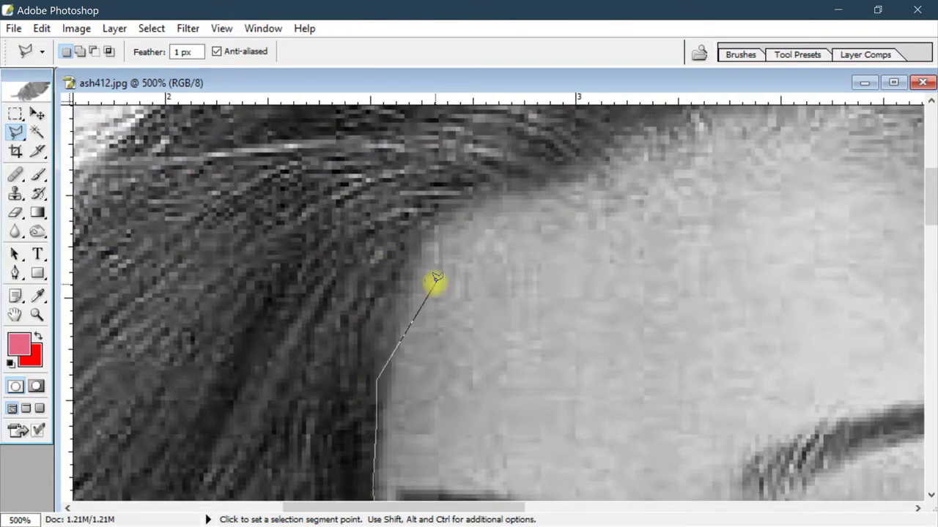
{"action": "left_click", "coordinate": [375, 251]}
{"action": "left_click", "coordinate": [375, 377]}
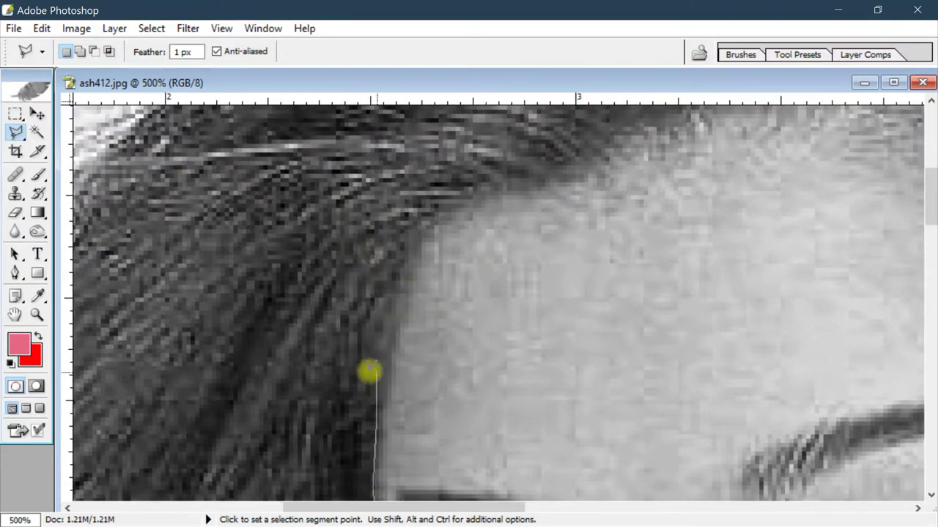
{"action": "left_click", "coordinate": [337, 343]}
{"action": "left_click", "coordinate": [303, 273]}
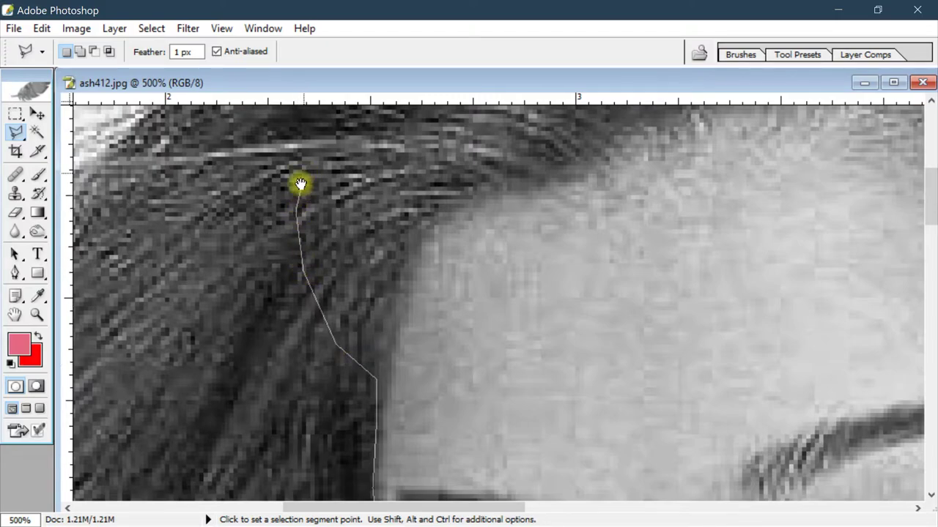
- Continue the outline across the hairline above the forehead to its far side
{"action": "left_click_drag", "start_coordinate": [301, 184], "coordinate": [236, 322]}
{"action": "left_click", "coordinate": [242, 306]}
{"action": "left_click", "coordinate": [319, 236]}
{"action": "left_click", "coordinate": [424, 176]}
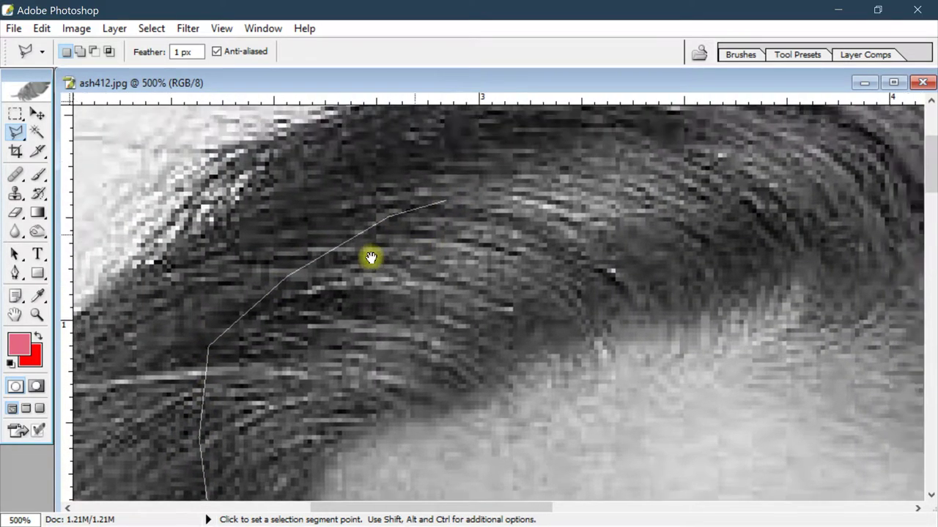
{"action": "left_click_drag", "start_coordinate": [579, 127], "coordinate": [364, 251]}
{"action": "left_click", "coordinate": [410, 241]}
{"action": "left_click", "coordinate": [590, 209]}
{"action": "left_click", "coordinate": [788, 214]}
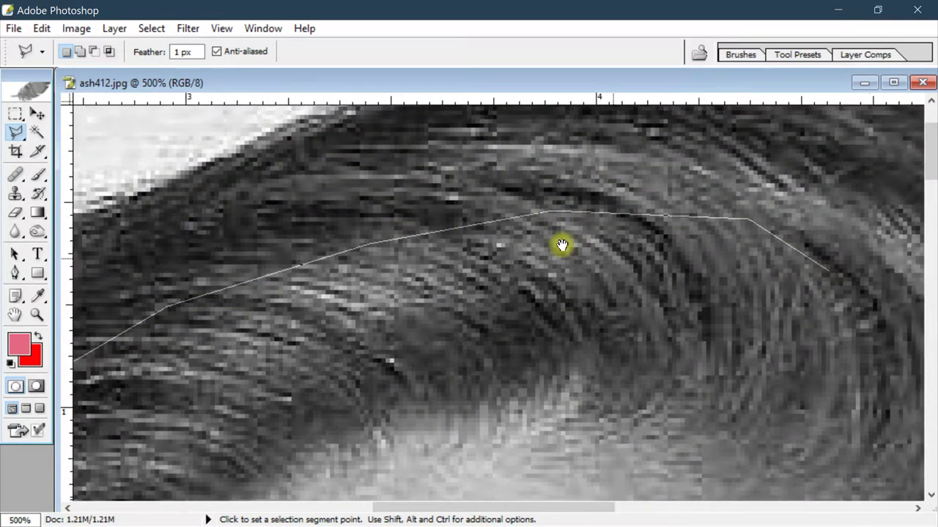
{"action": "left_click_drag", "start_coordinate": [562, 245], "coordinate": [534, 252]}
{"action": "left_click", "coordinate": [534, 251]}
{"action": "left_click", "coordinate": [659, 377]}
{"action": "left_click_drag", "start_coordinate": [659, 377], "coordinate": [548, 224]}
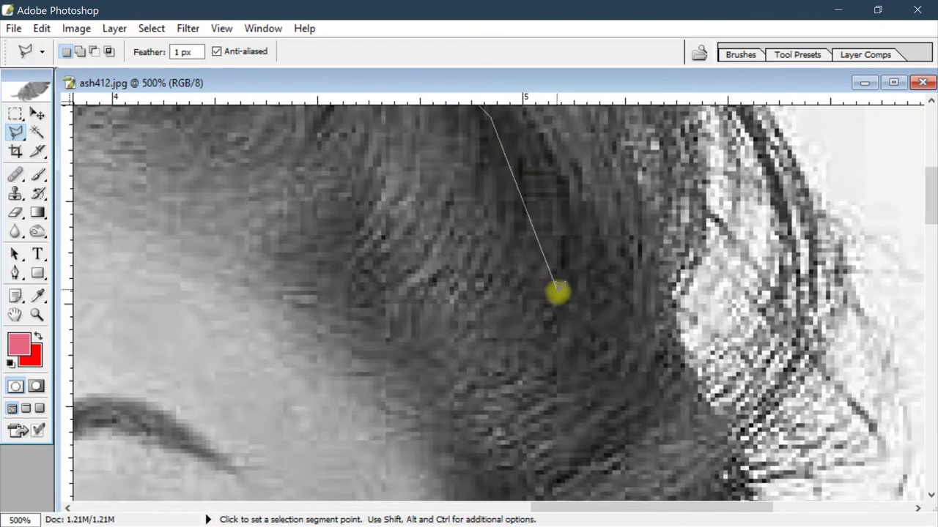
{"action": "left_click_drag", "start_coordinate": [603, 415], "coordinate": [569, 241]}
- Trace the outline down the back edge of the ear
{"action": "left_click", "coordinate": [595, 269]}
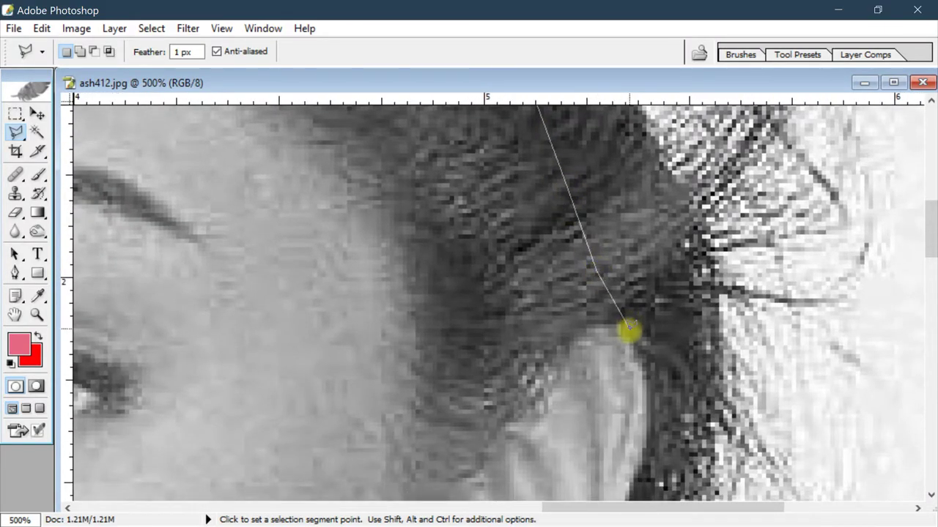
{"action": "left_click", "coordinate": [642, 435]}
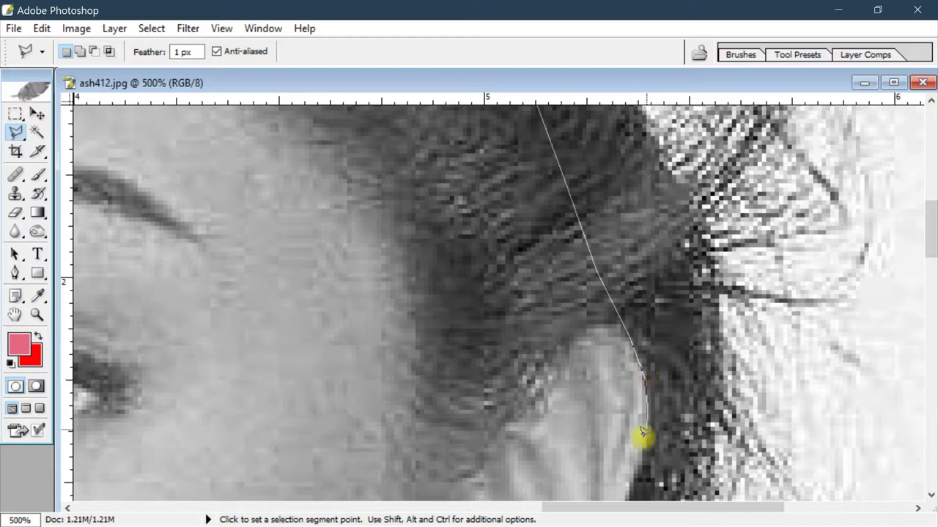
{"action": "left_click_drag", "start_coordinate": [630, 471], "coordinate": [584, 234]}
{"action": "left_click", "coordinate": [579, 265]}
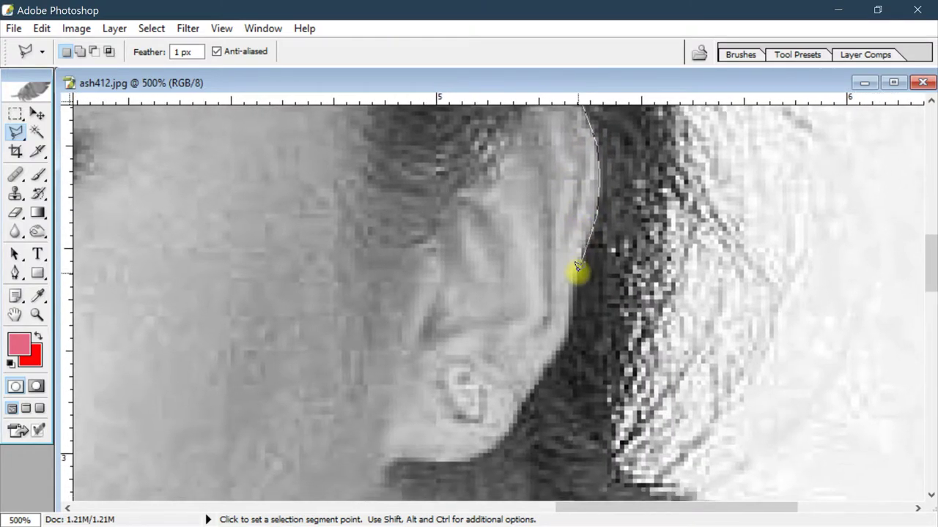
{"action": "left_click", "coordinate": [568, 324]}
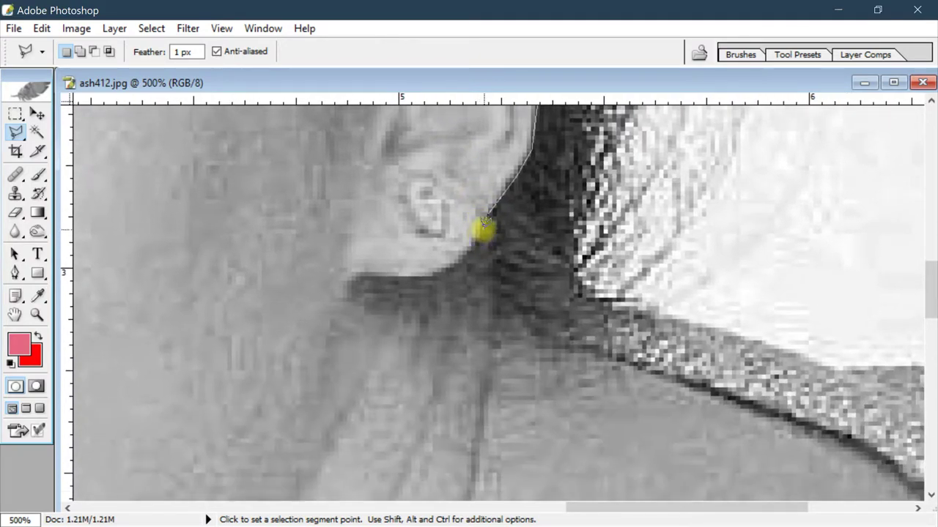
- Carry the outline below the ear down the neck to the shoulder
{"action": "left_click", "coordinate": [485, 217]}
{"action": "left_click", "coordinate": [485, 256]}
{"action": "left_click", "coordinate": [501, 298]}
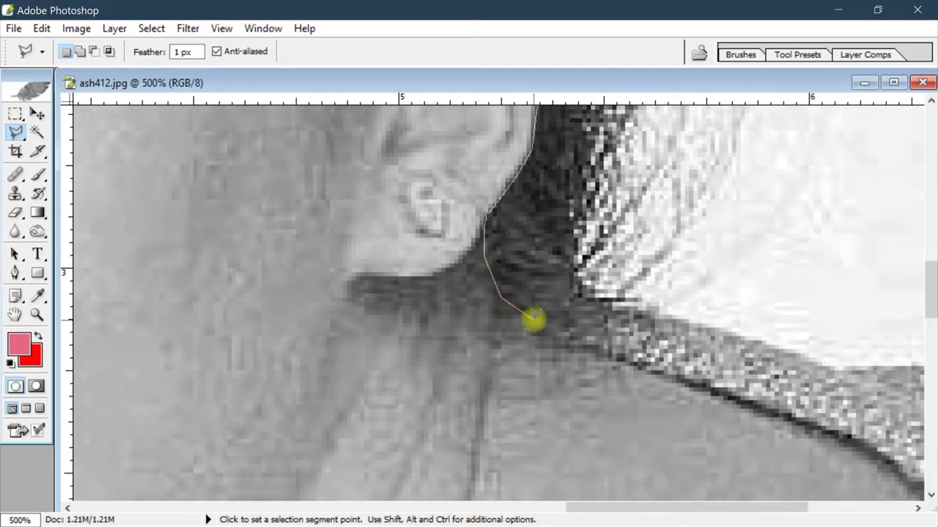
{"action": "left_click", "coordinate": [534, 317]}
{"action": "left_click", "coordinate": [570, 336]}
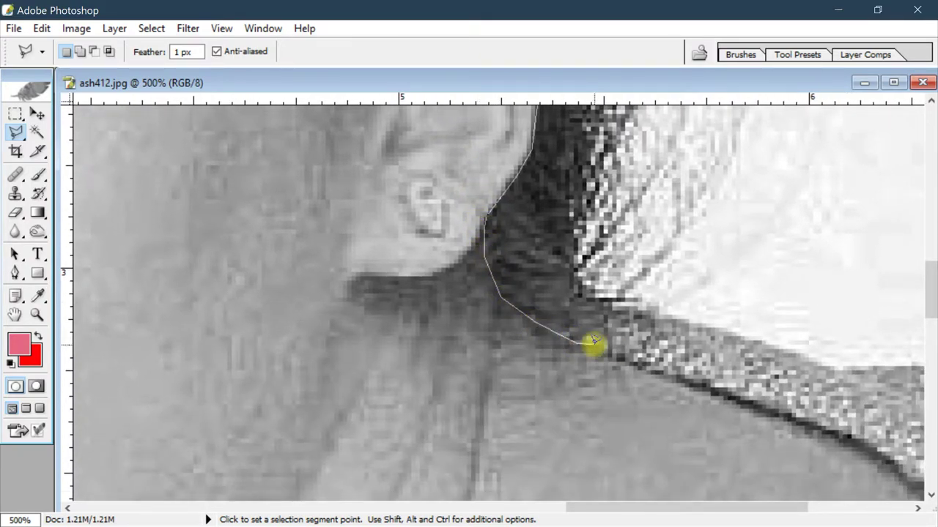
{"action": "left_click", "coordinate": [741, 393]}
- Trace along the shoulder's outer edge and down the top's edge onto the chest
{"action": "left_click_drag", "start_coordinate": [839, 435], "coordinate": [651, 177]}
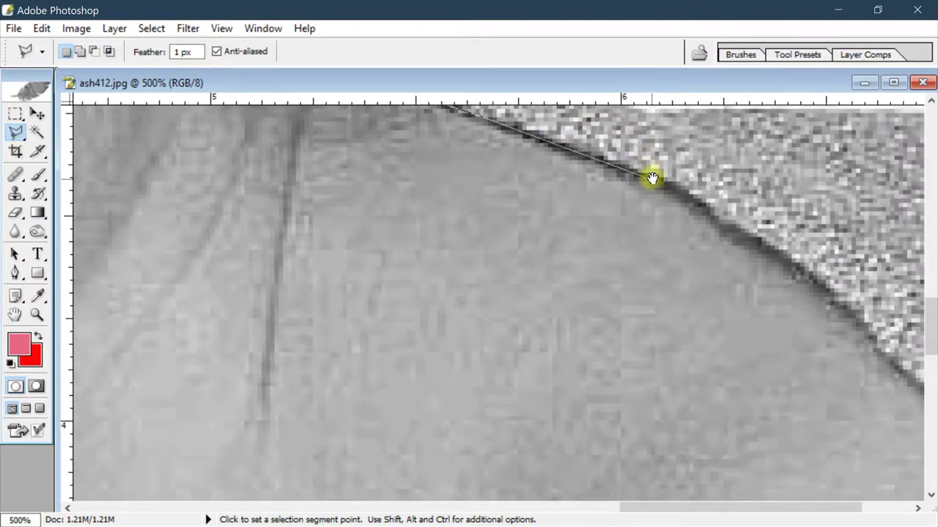
{"action": "left_click", "coordinate": [688, 195]}
{"action": "left_click", "coordinate": [727, 230]}
{"action": "left_click", "coordinate": [787, 254]}
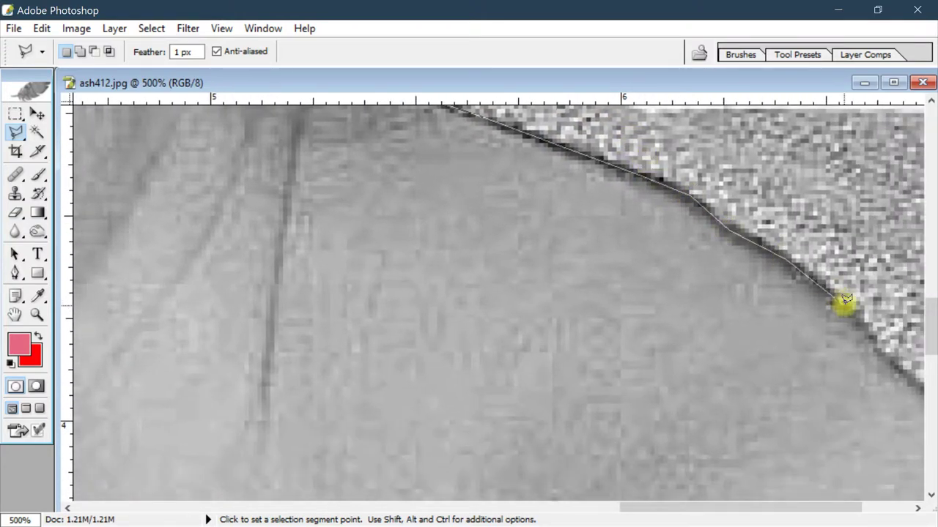
{"action": "left_click_drag", "start_coordinate": [874, 349], "coordinate": [589, 215]}
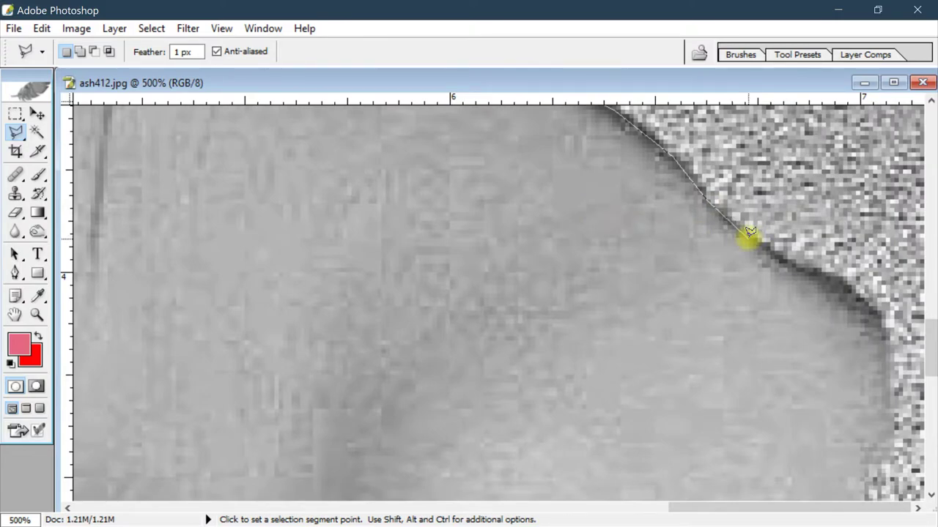
{"action": "left_click", "coordinate": [748, 239]}
{"action": "left_click", "coordinate": [848, 290]}
{"action": "left_click", "coordinate": [880, 319]}
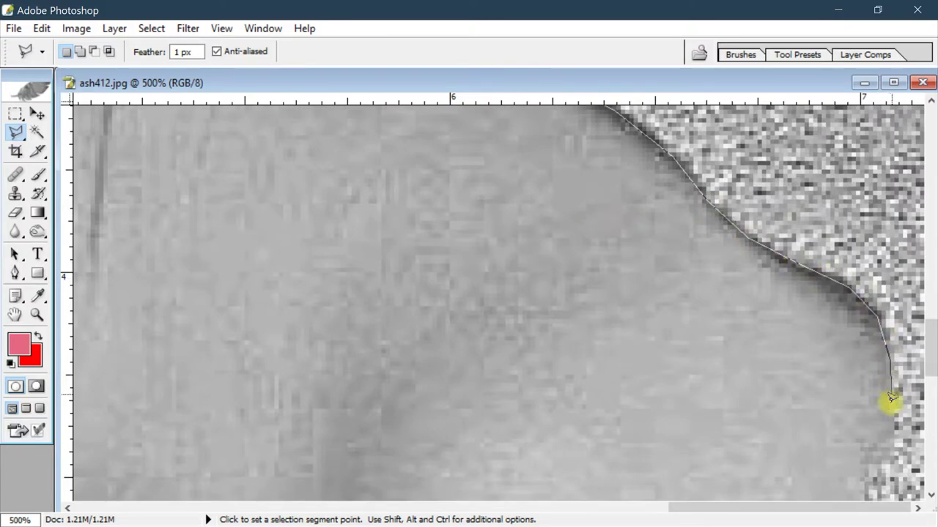
{"action": "left_click_drag", "start_coordinate": [881, 445], "coordinate": [806, 227]}
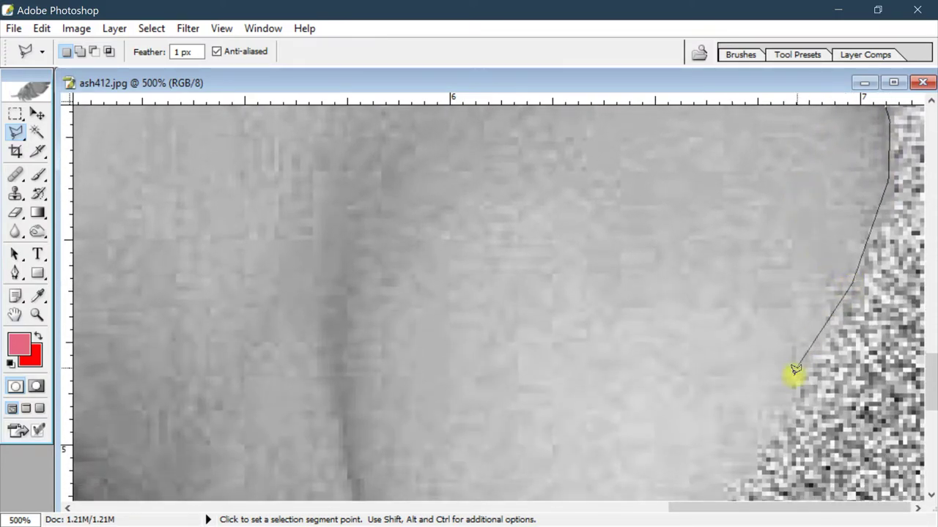
{"action": "left_click", "coordinate": [781, 423]}
- Outline the V neckline down to its bottom and back up its left edge
{"action": "scroll", "coordinate": [733, 330], "scroll_direction": "down", "scroll_amount": 5}
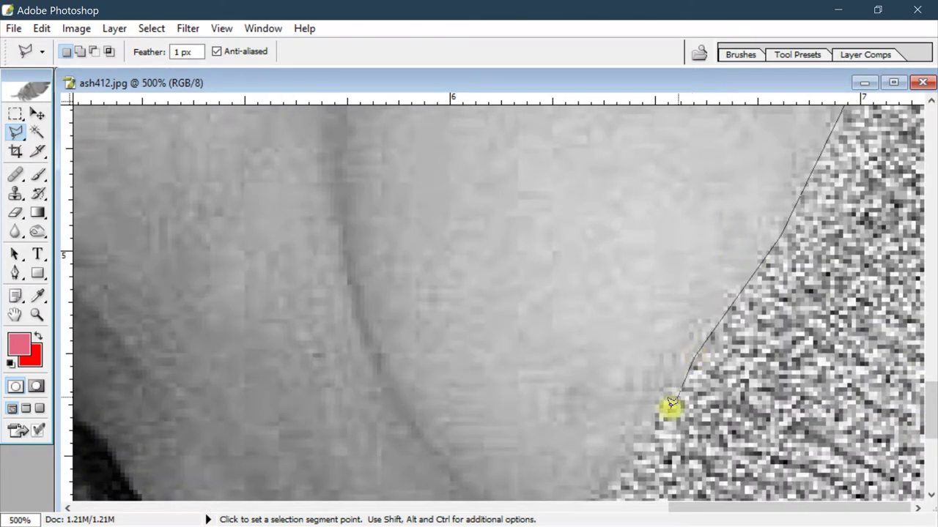
{"action": "left_click", "coordinate": [645, 444]}
{"action": "left_click_drag", "start_coordinate": [645, 444], "coordinate": [696, 189]}
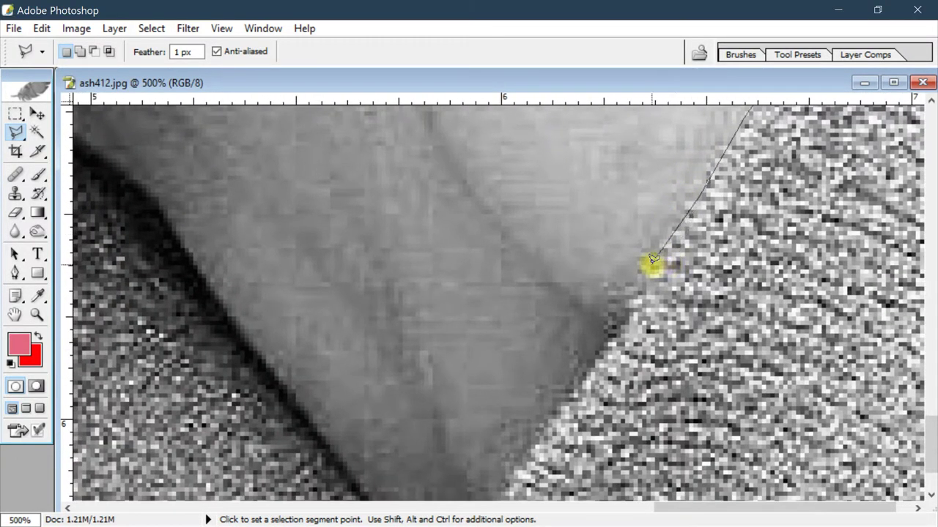
{"action": "left_click_drag", "start_coordinate": [608, 344], "coordinate": [594, 235]}
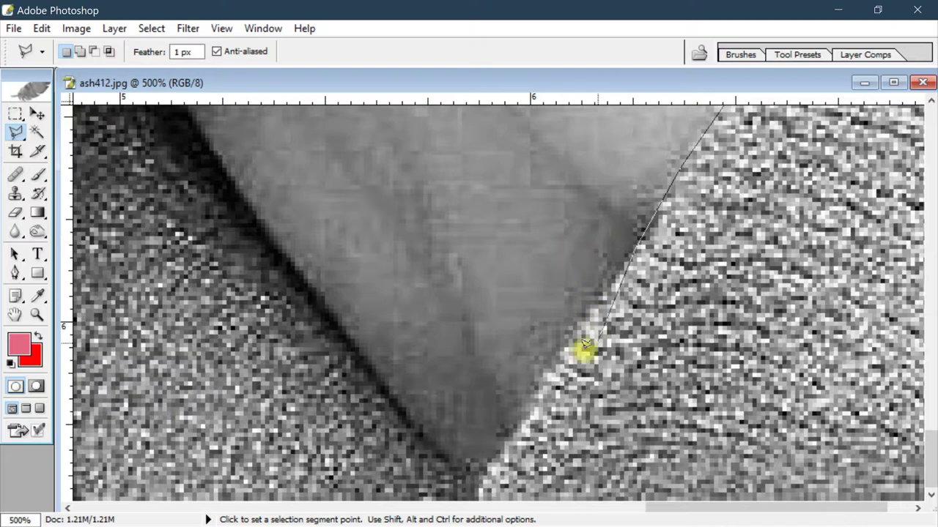
{"action": "left_click", "coordinate": [476, 480]}
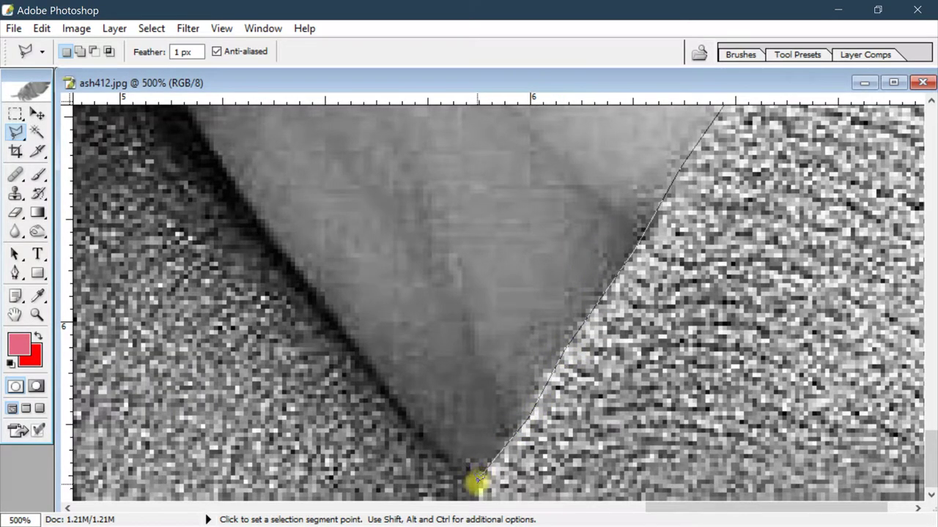
{"action": "left_click", "coordinate": [454, 471]}
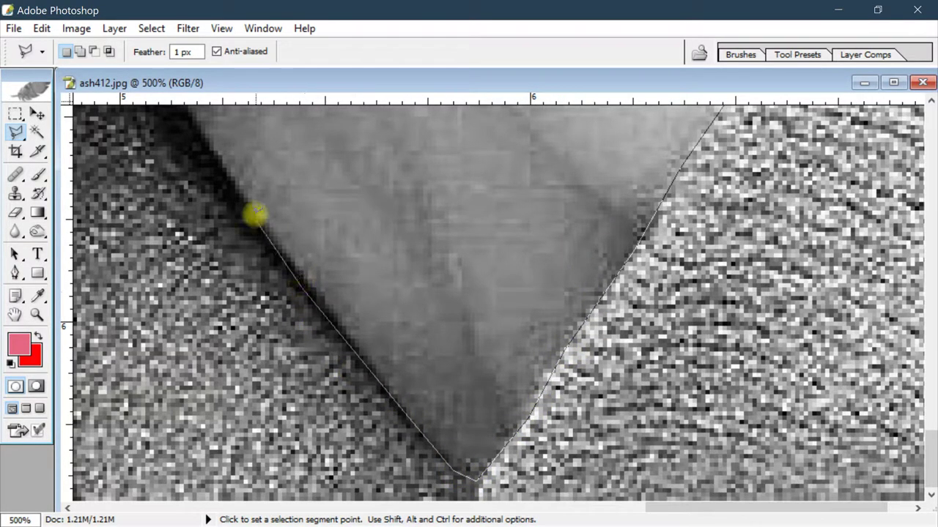
{"action": "mouse_move", "coordinate": [320, 271]}
{"action": "left_mouse_down"}
{"action": "mouse_move", "coordinate": [410, 350]}
{"action": "mouse_move", "coordinate": [476, 429]}
{"action": "left_mouse_up"}
{"action": "left_click", "coordinate": [476, 414]}
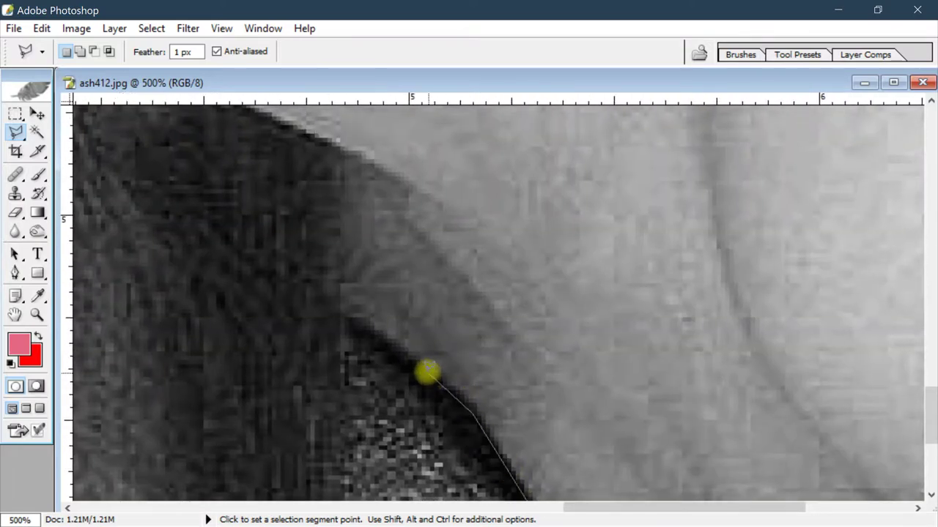
{"action": "left_click", "coordinate": [419, 366]}
{"action": "left_click", "coordinate": [353, 326]}
{"action": "left_click", "coordinate": [311, 252]}
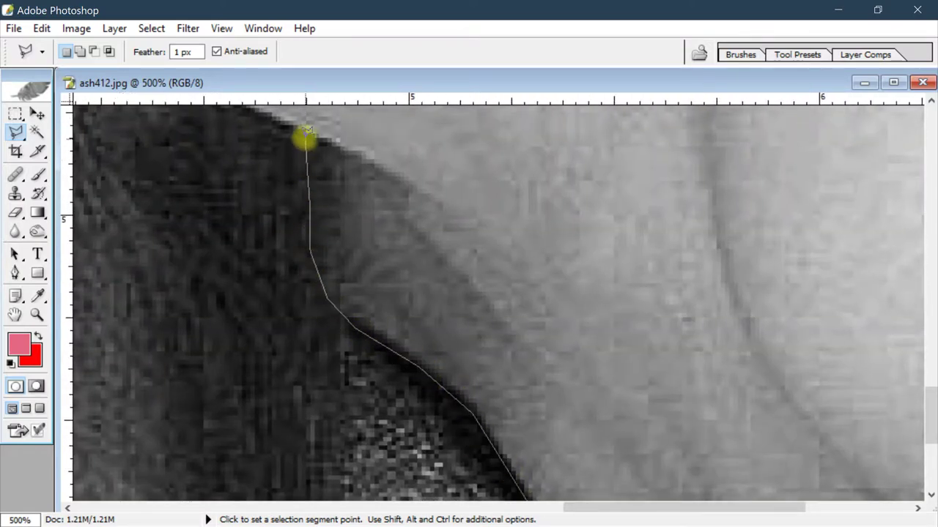
- Follow the hair's edge over the neck up to the corner beneath the chin
{"action": "left_click_drag", "start_coordinate": [308, 125], "coordinate": [607, 408]}
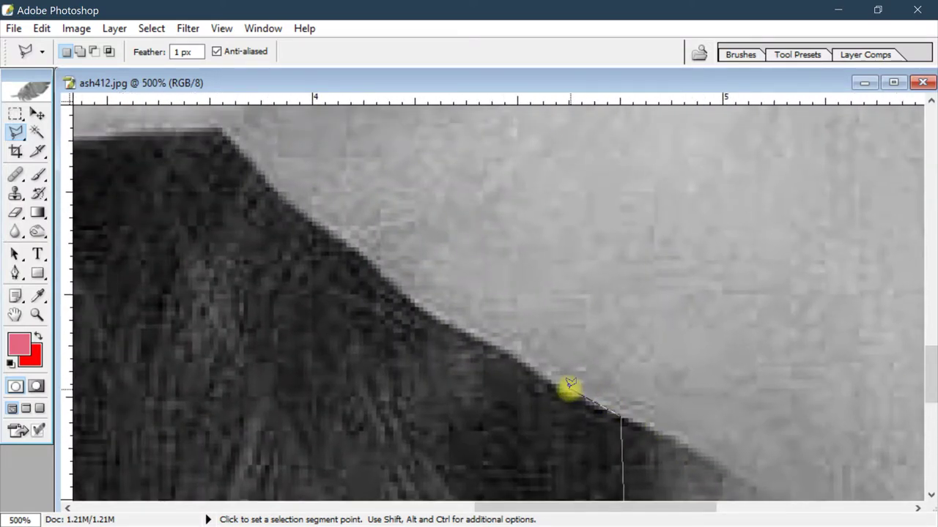
{"action": "left_click", "coordinate": [570, 384]}
{"action": "left_click", "coordinate": [527, 364]}
{"action": "left_click", "coordinate": [477, 336]}
{"action": "left_click", "coordinate": [432, 314]}
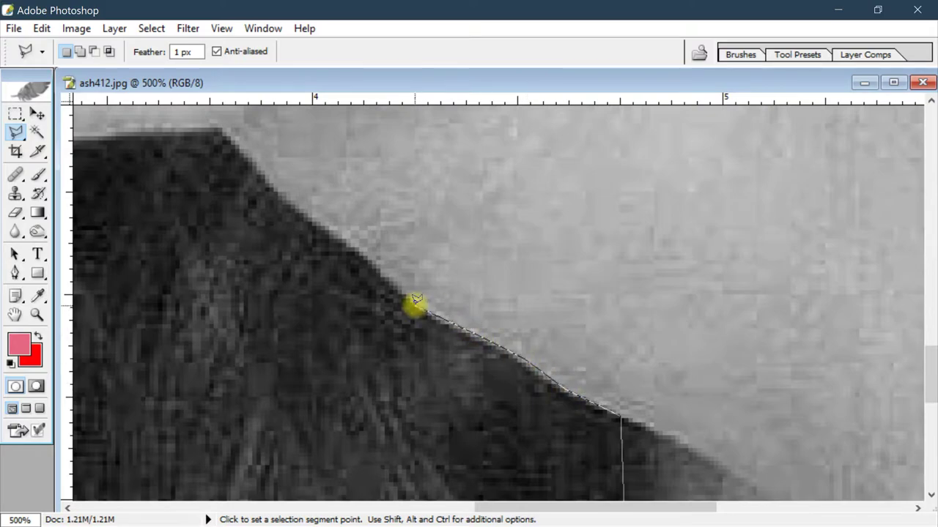
{"action": "left_click", "coordinate": [415, 301]}
{"action": "left_click", "coordinate": [380, 265]}
{"action": "left_click", "coordinate": [308, 217]}
{"action": "left_click", "coordinate": [271, 188]}
{"action": "left_click", "coordinate": [249, 157]}
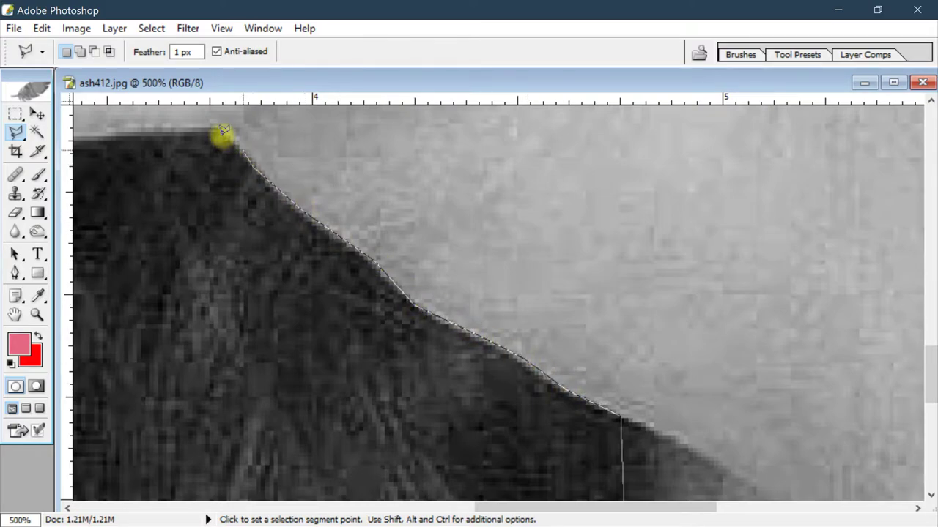
{"action": "left_click", "coordinate": [218, 124]}
- Trace under the chin along the jaw and cheek, then close the skin selection
{"action": "left_click_drag", "start_coordinate": [219, 124], "coordinate": [597, 360]}
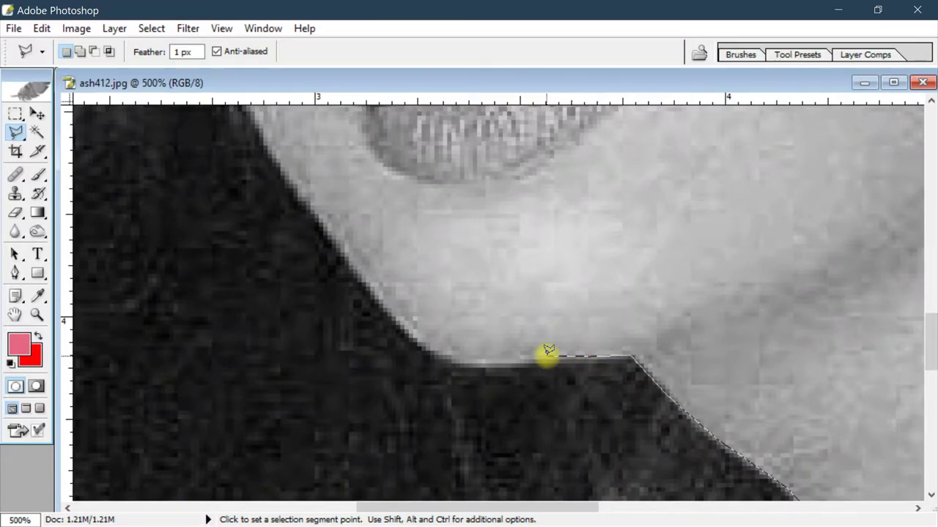
{"action": "left_click", "coordinate": [463, 362]}
{"action": "left_click", "coordinate": [422, 347]}
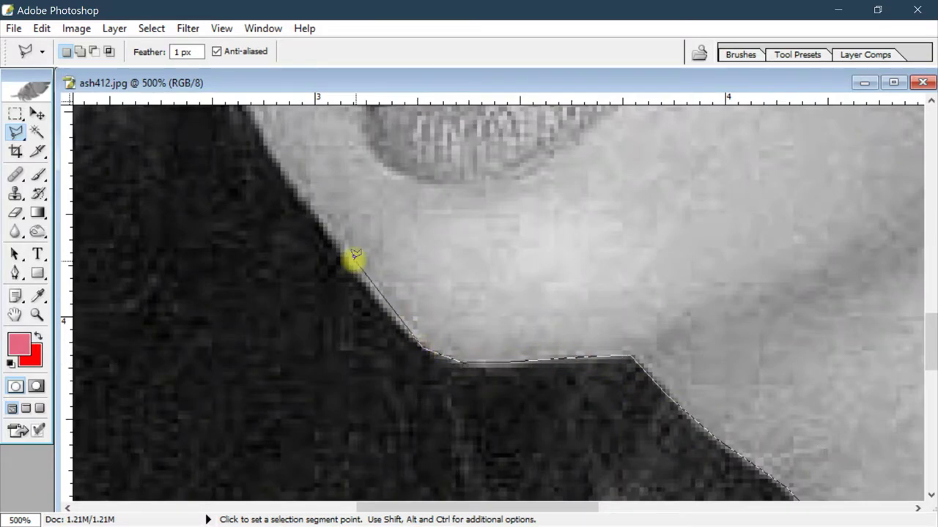
{"action": "left_click", "coordinate": [349, 256]}
{"action": "left_click_drag", "start_coordinate": [348, 256], "coordinate": [408, 282]}
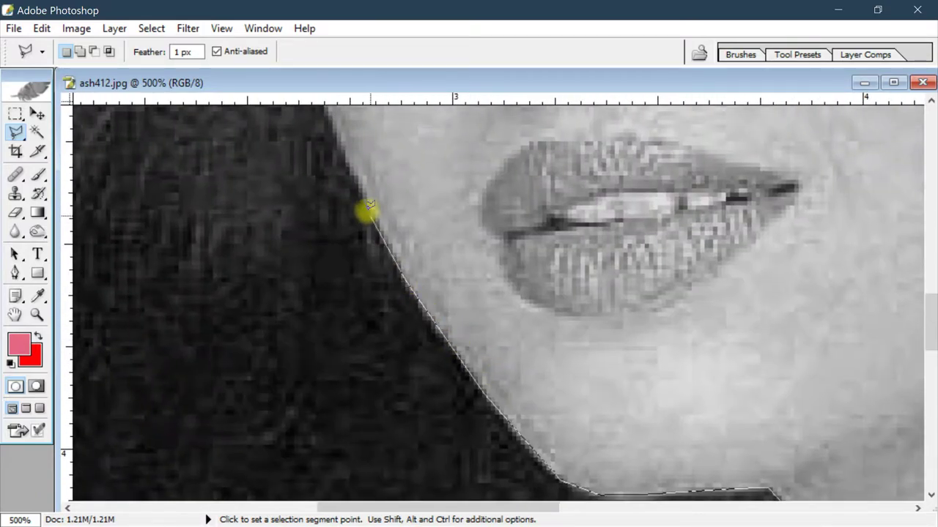
{"action": "left_click", "coordinate": [368, 194]}
{"action": "left_click_drag", "start_coordinate": [367, 194], "coordinate": [418, 279]}
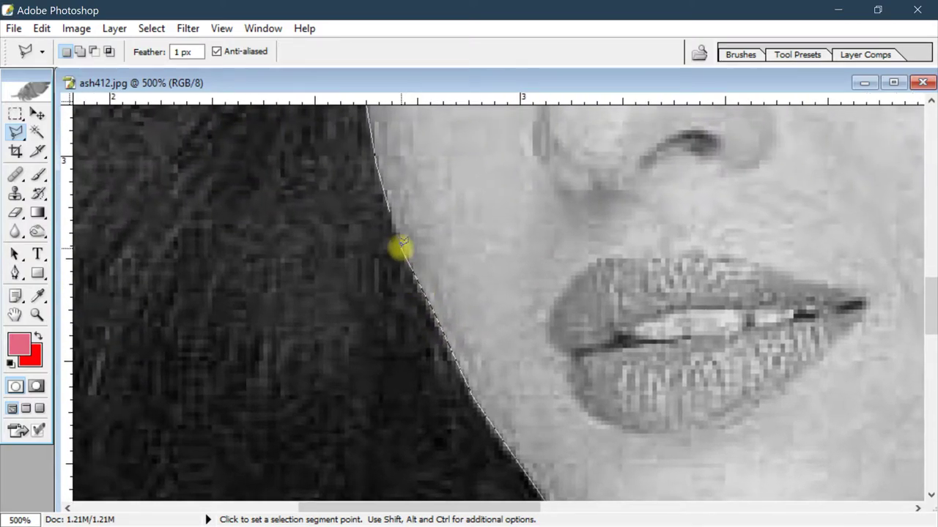
{"action": "double_click", "coordinate": [440, 367]}
- Zoom out to check the selection, then save it via Select > Save Selection as channel 'skin'
{"action": "key", "text": "ctrl+minus"}
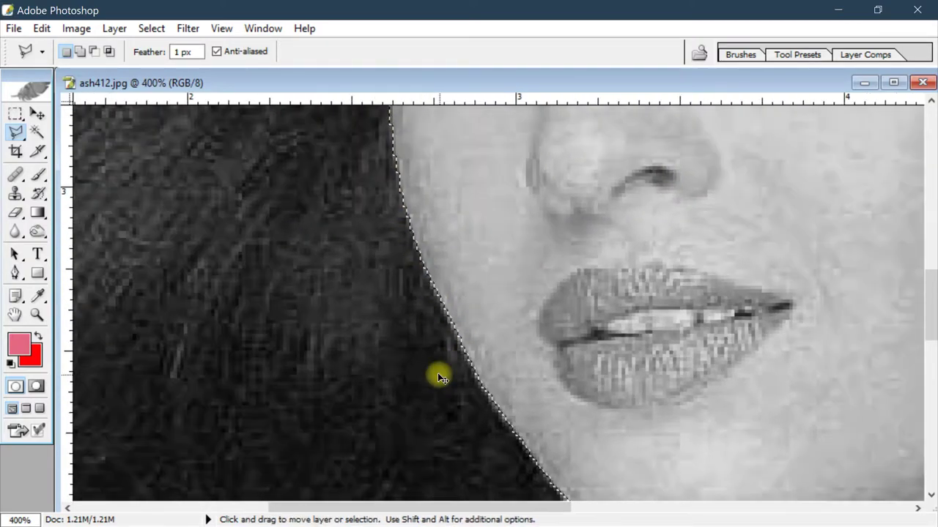
{"action": "key", "text": "ctrl+minus"}
{"action": "key", "text": "ctrl+minus"}
{"action": "key", "text": "ctrl+minus"}
{"action": "key", "text": "ctrl+minus"}
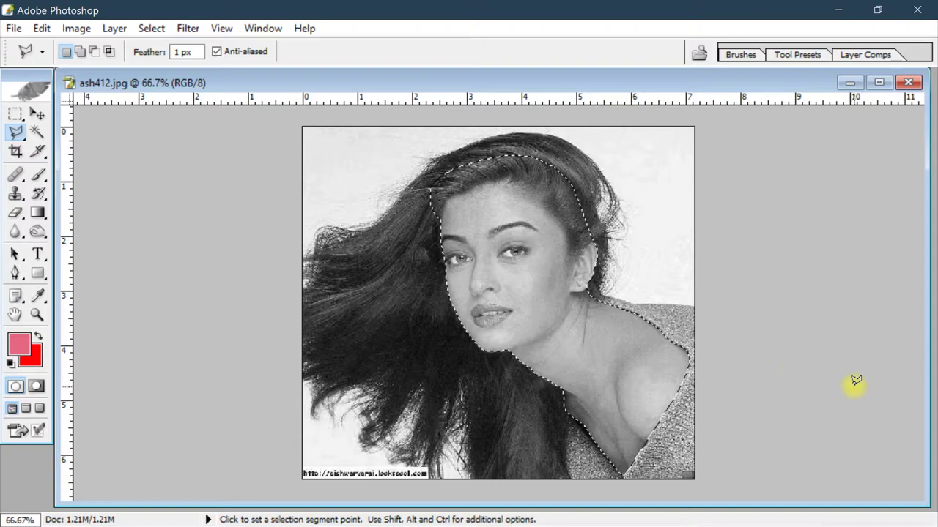
{"action": "key", "text": "ctrl+plus"}
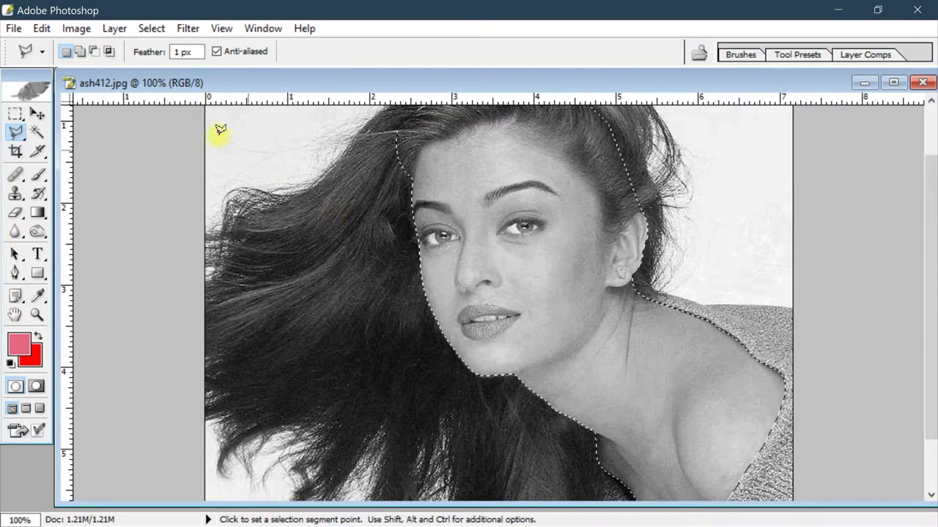
{"action": "left_click", "coordinate": [152, 28]}
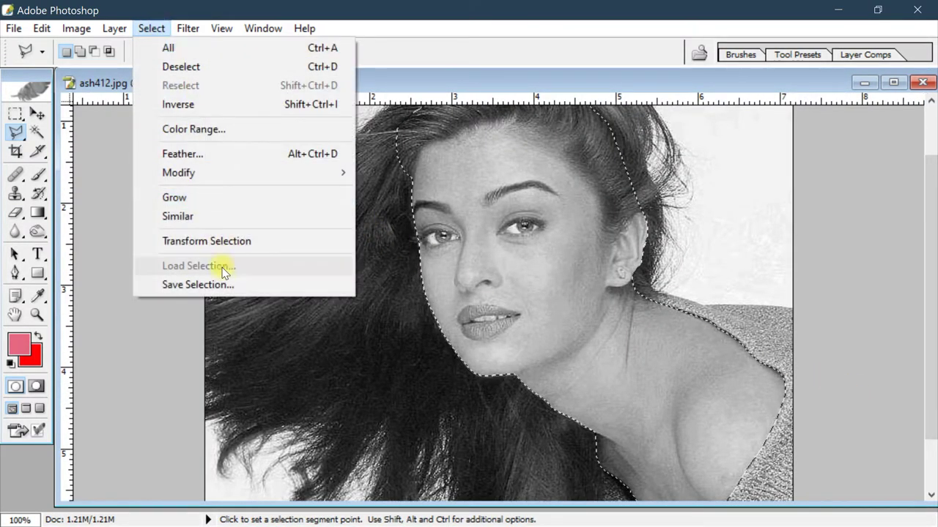
{"action": "left_click", "coordinate": [251, 288]}
{"action": "type", "text": "skin"}
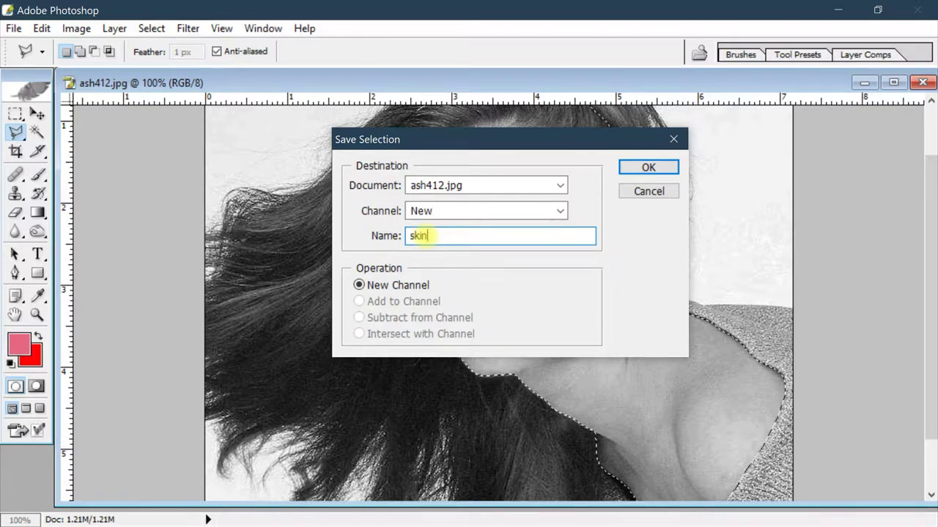
{"action": "key", "text": "Return"}
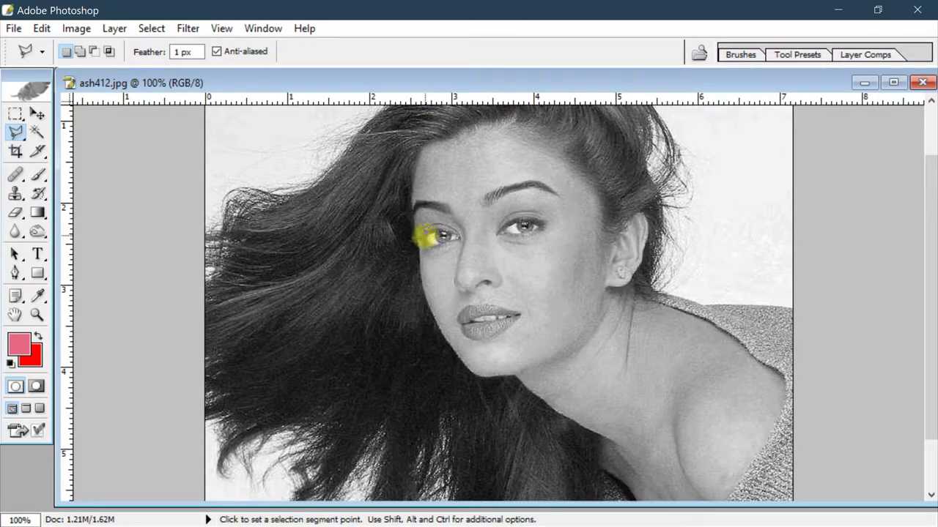
- Zoom to 700% on the mouth and trace a Magnetic Lasso outline around both lips
{"action": "key", "text": "ctrl+plus"}
{"action": "key", "text": "ctrl+plus"}
{"action": "key", "text": "ctrl+plus"}
{"action": "key", "text": "ctrl+plus"}
{"action": "key", "text": "ctrl+plus"}
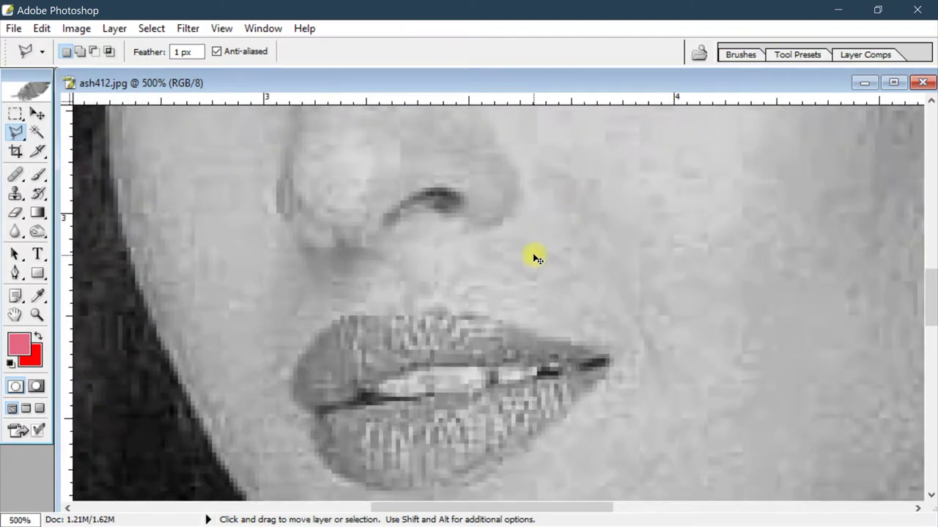
{"action": "left_click_drag", "start_coordinate": [541, 288], "coordinate": [670, 192]}
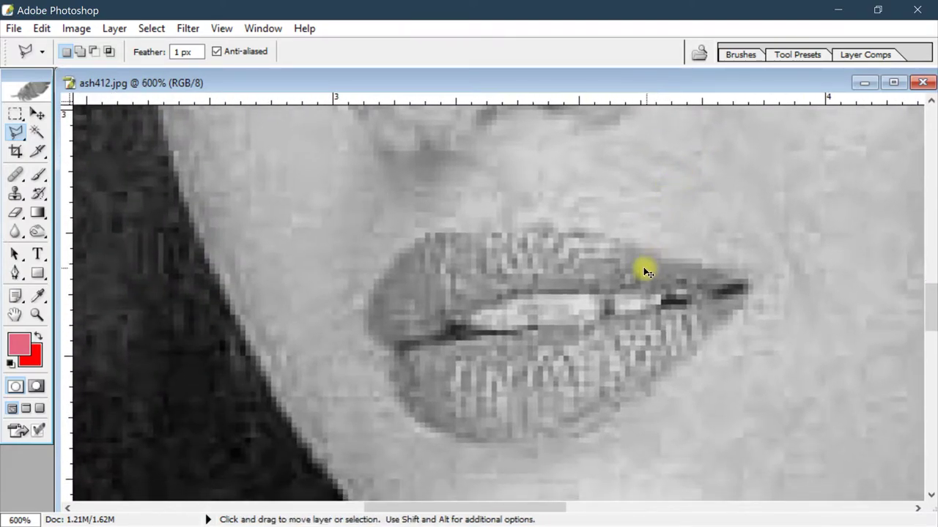
{"action": "key", "text": "ctrl+plus"}
{"action": "left_click_drag", "start_coordinate": [525, 255], "coordinate": [527, 201]}
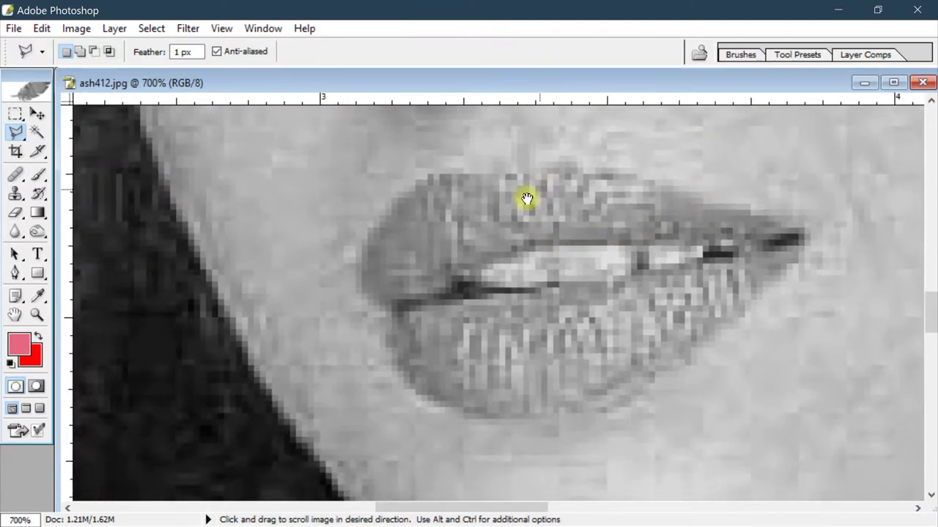
{"action": "left_click", "coordinate": [375, 234]}
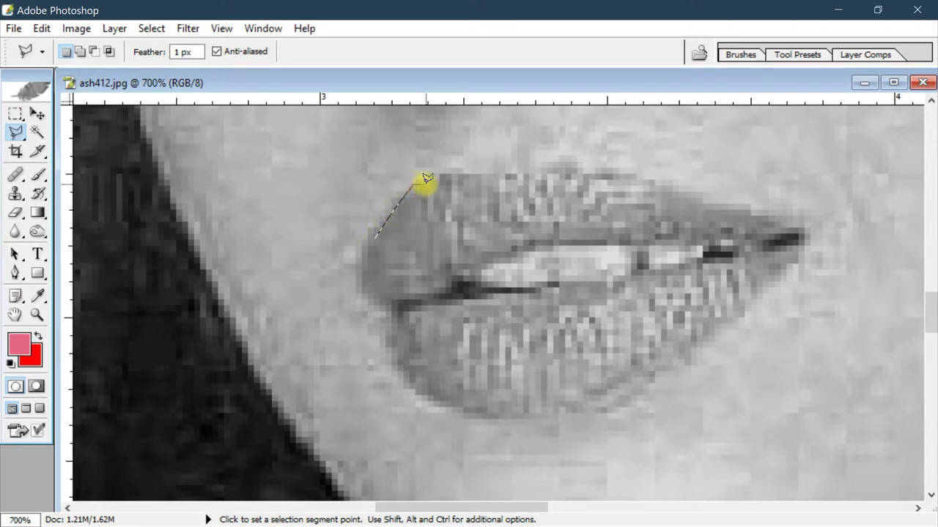
{"action": "left_click", "coordinate": [394, 197]}
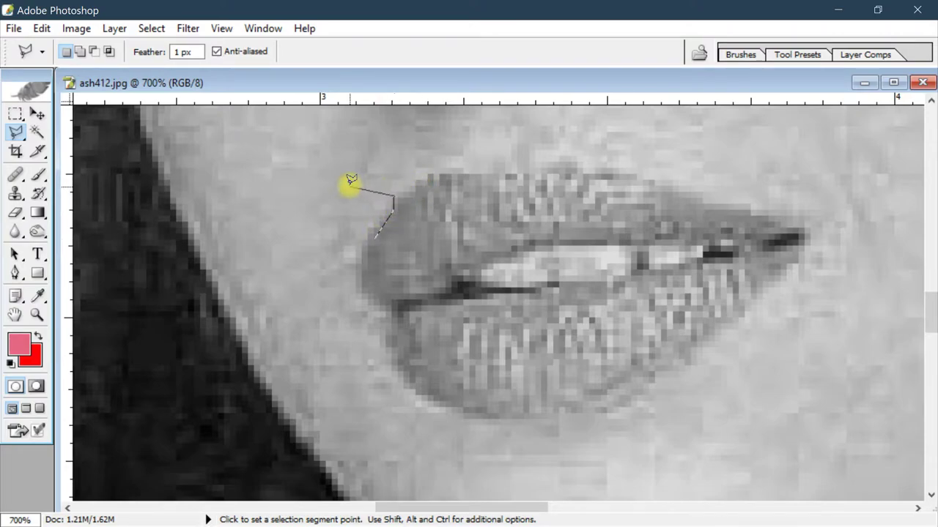
{"action": "left_click", "coordinate": [350, 178]}
{"action": "left_click", "coordinate": [385, 148]}
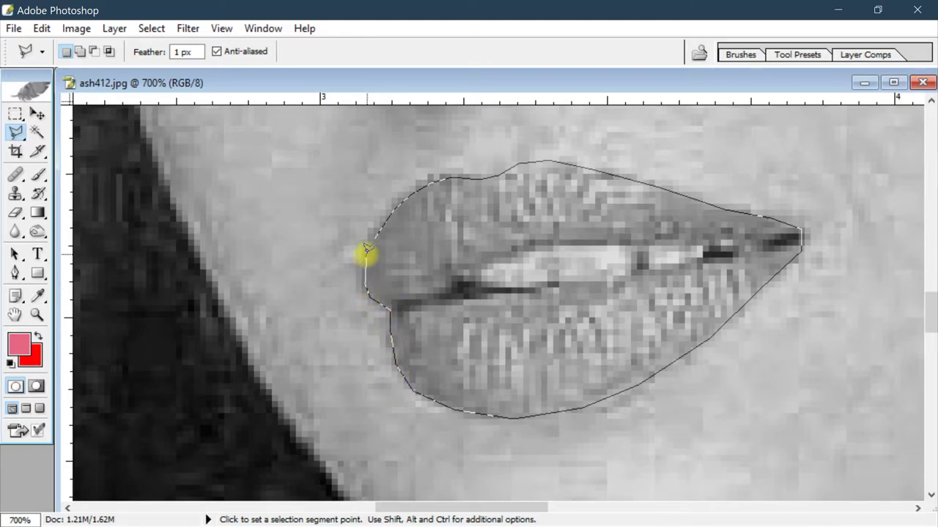
{"action": "left_click", "coordinate": [371, 237]}
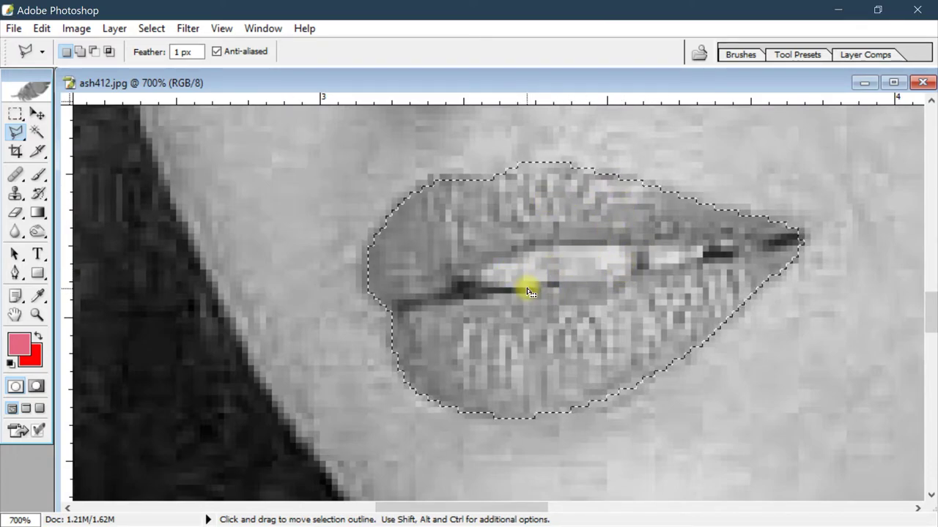
- Hold Alt and lasso the opening between the parted lips to subtract it
{"action": "key", "text": "alt"}
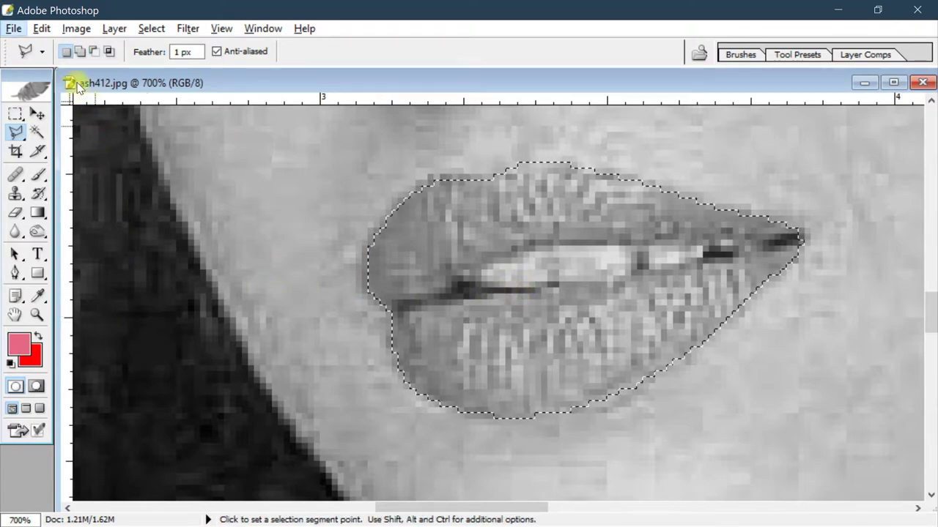
{"action": "key", "text": "alt"}
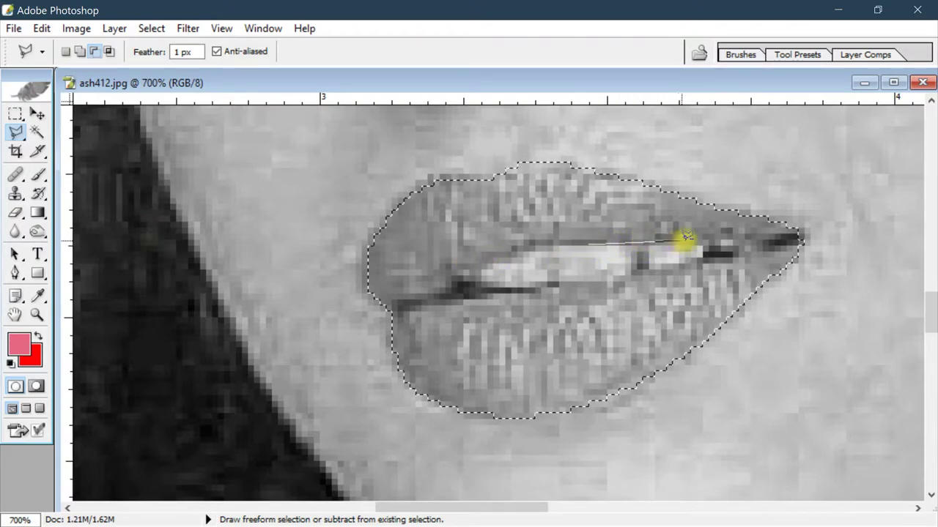
{"action": "left_click", "coordinate": [774, 241]}
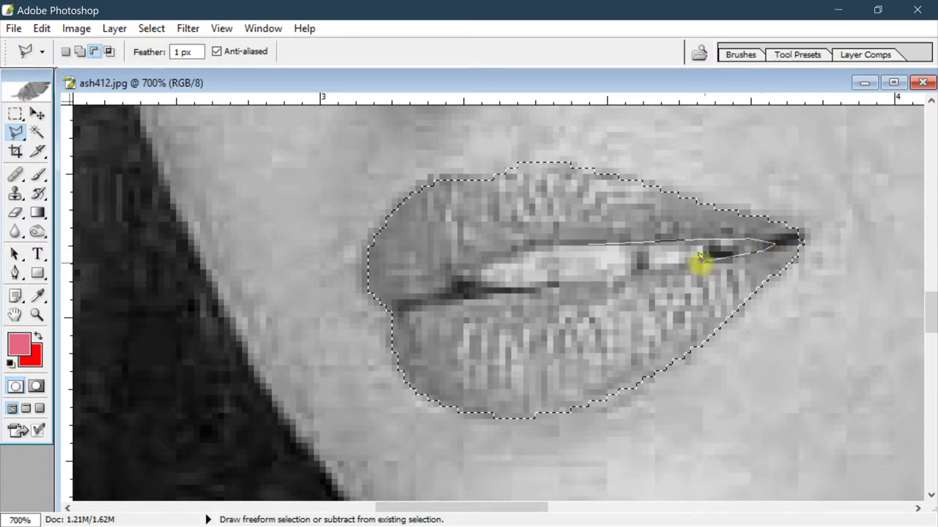
{"action": "mouse_move", "coordinate": [597, 288]}
{"action": "left_mouse_down"}
{"action": "mouse_move", "coordinate": [455, 301]}
{"action": "mouse_move", "coordinate": [485, 258]}
{"action": "left_mouse_up"}
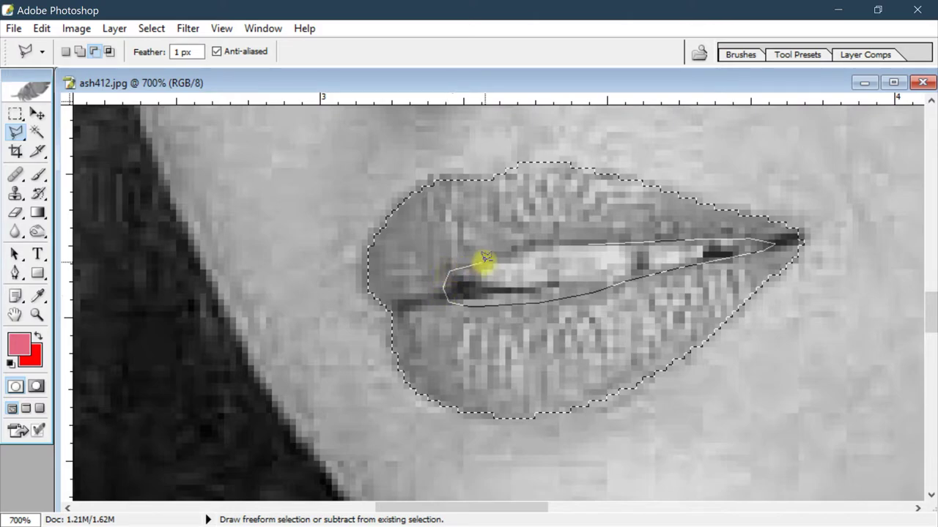
{"action": "double_click", "coordinate": [569, 240]}
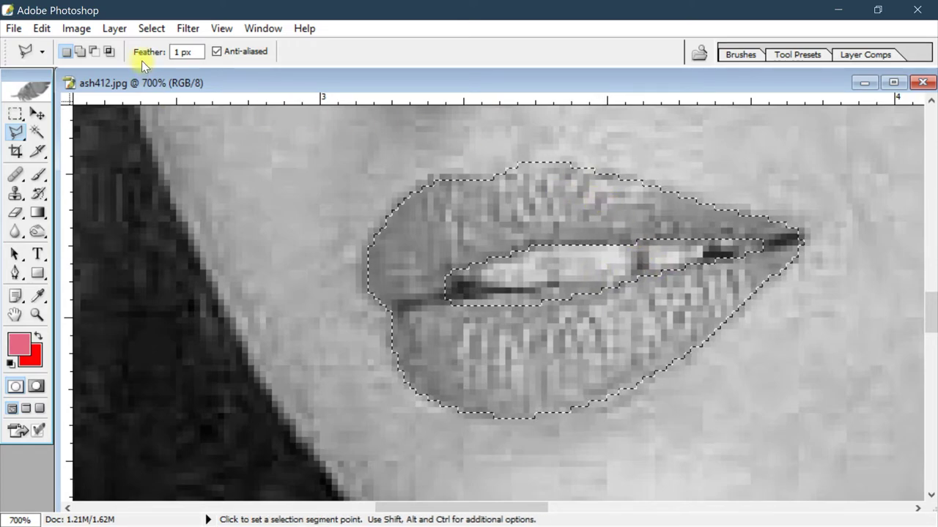
- Save the selection as a new channel named 'lips', then deselect
{"action": "left_click", "coordinate": [153, 30]}
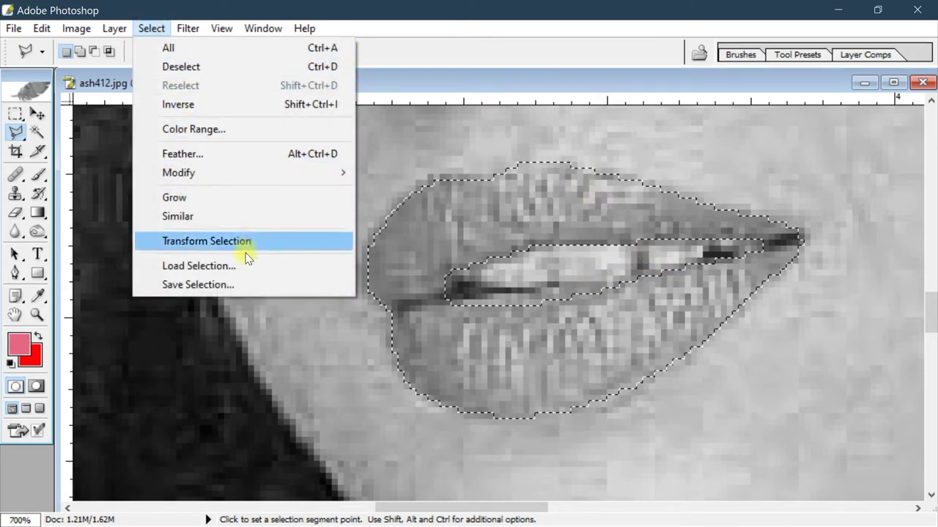
{"action": "left_click", "coordinate": [234, 285]}
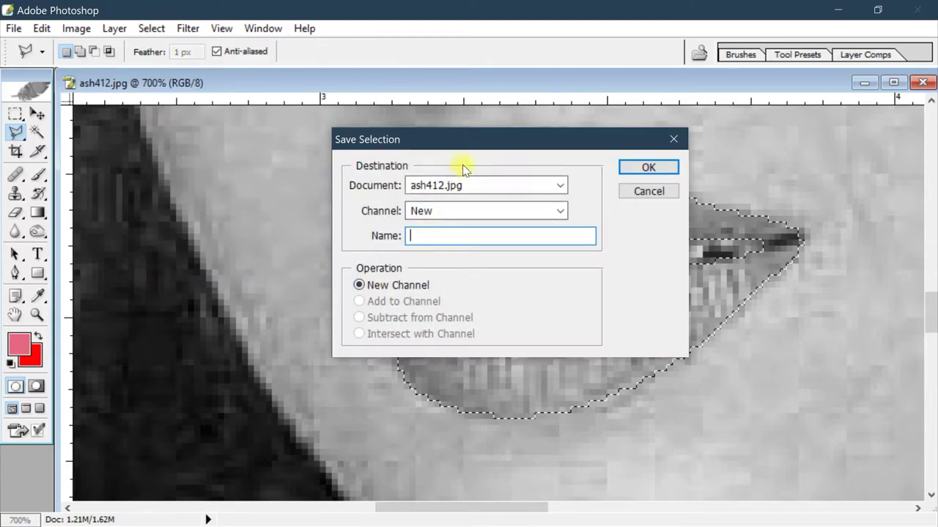
{"action": "left_click_drag", "start_coordinate": [462, 143], "coordinate": [430, 140]}
{"action": "type", "text": "lips"}
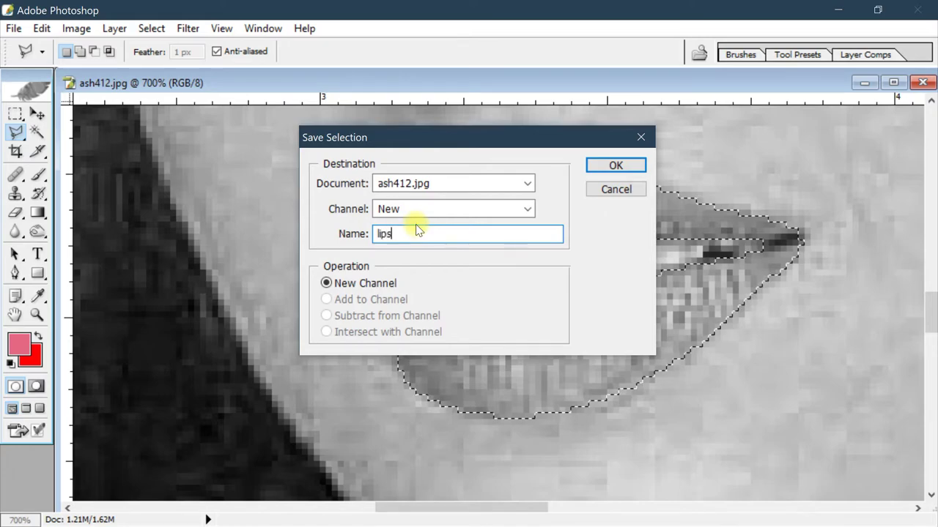
{"action": "left_click", "coordinate": [603, 168]}
{"action": "key", "text": "ctrl+d"}
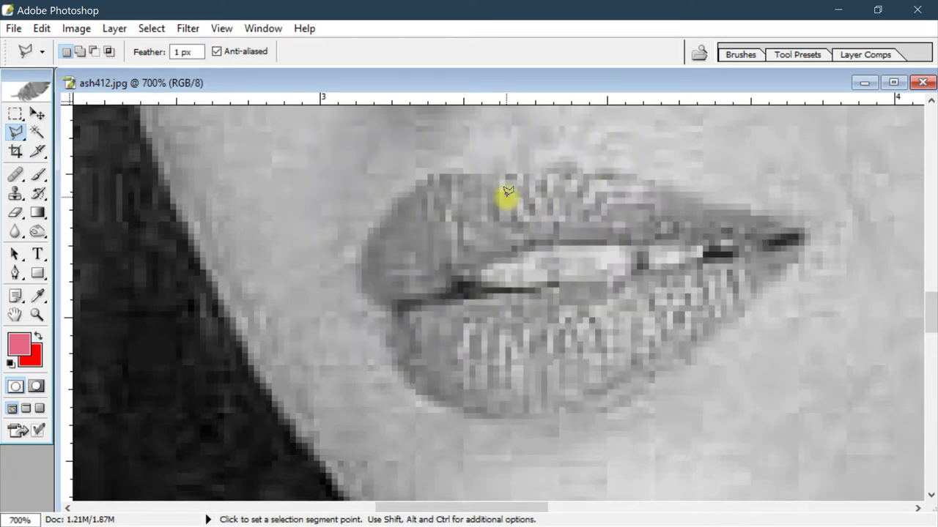
{"action": "left_click_drag", "start_coordinate": [460, 164], "coordinate": [548, 386]}
{"action": "left_click_drag", "start_coordinate": [527, 227], "coordinate": [519, 394]}
- Zoom in on the left eye and trace a closed polygonal outline around its iris
{"action": "mouse_move", "coordinate": [469, 146]}
{"action": "left_mouse_down"}
{"action": "mouse_move", "coordinate": [442, 226]}
{"action": "mouse_move", "coordinate": [501, 286]}
{"action": "left_mouse_up"}
{"action": "key", "text": "ctrl+plus"}
{"action": "key", "text": "ctrl+plus"}
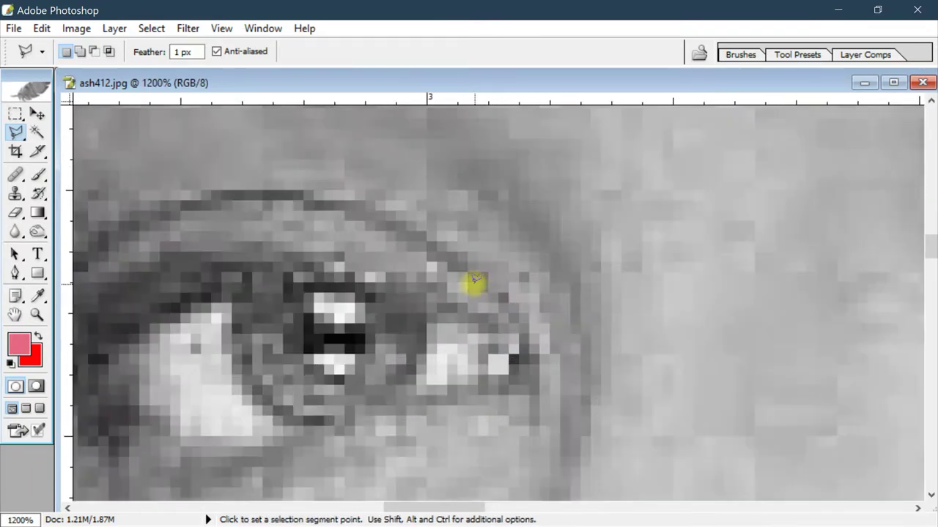
{"action": "left_click_drag", "start_coordinate": [398, 315], "coordinate": [452, 193]}
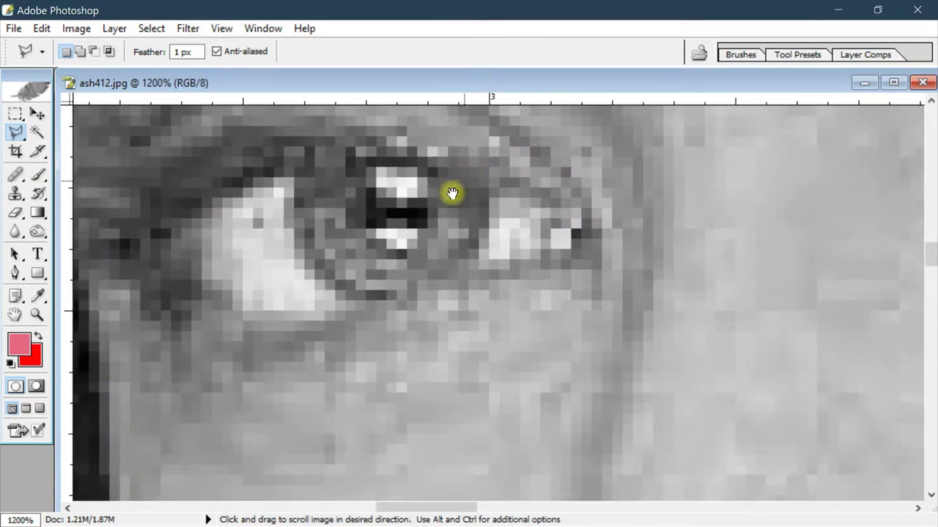
{"action": "left_click", "coordinate": [365, 300]}
{"action": "left_click", "coordinate": [334, 286]}
{"action": "left_click", "coordinate": [304, 253]}
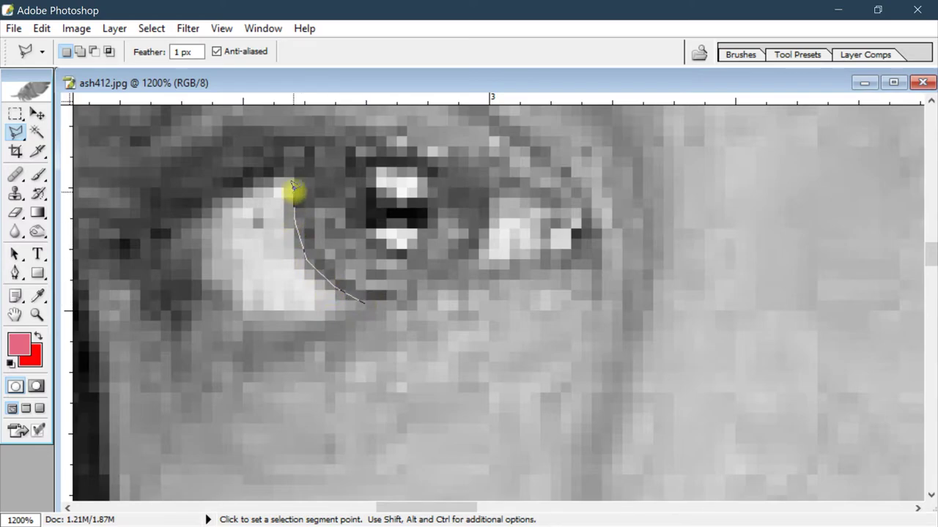
{"action": "left_click", "coordinate": [294, 186]}
{"action": "left_click", "coordinate": [316, 148]}
{"action": "left_click", "coordinate": [387, 144]}
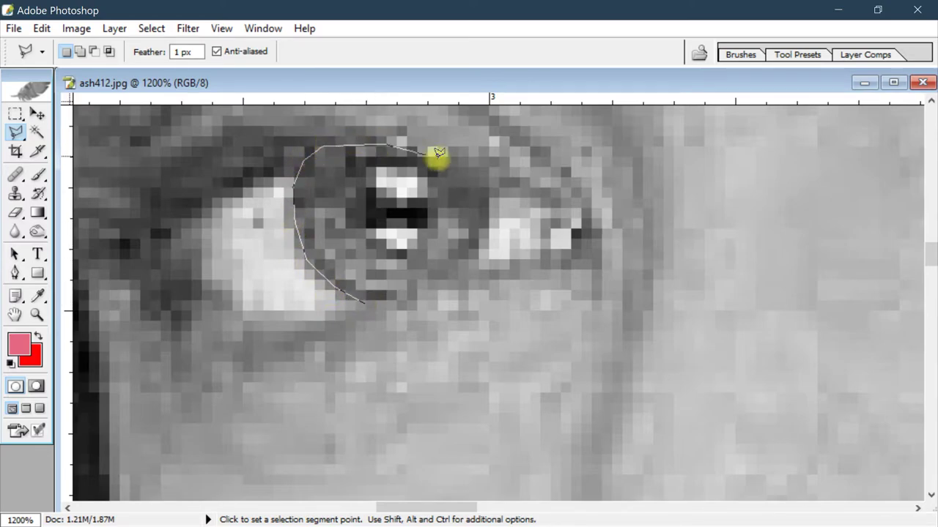
{"action": "left_click", "coordinate": [453, 155]}
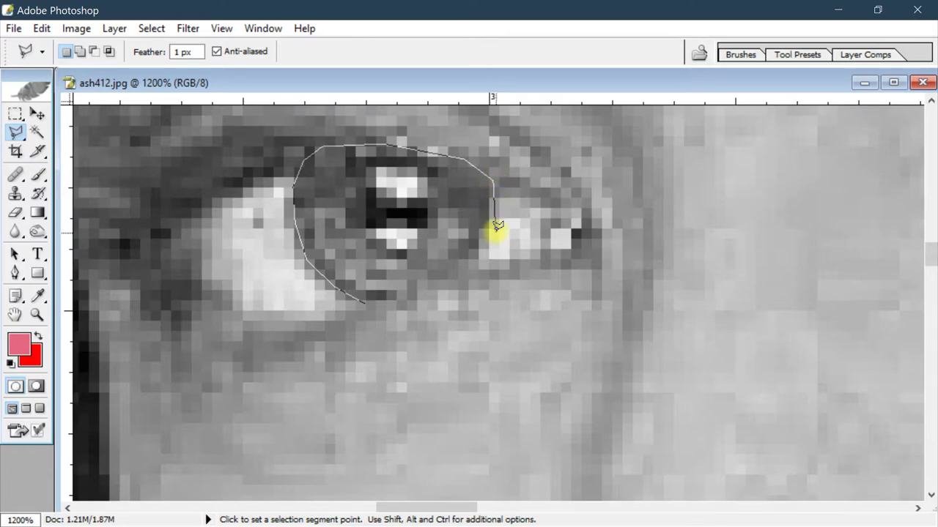
{"action": "left_click", "coordinate": [467, 268]}
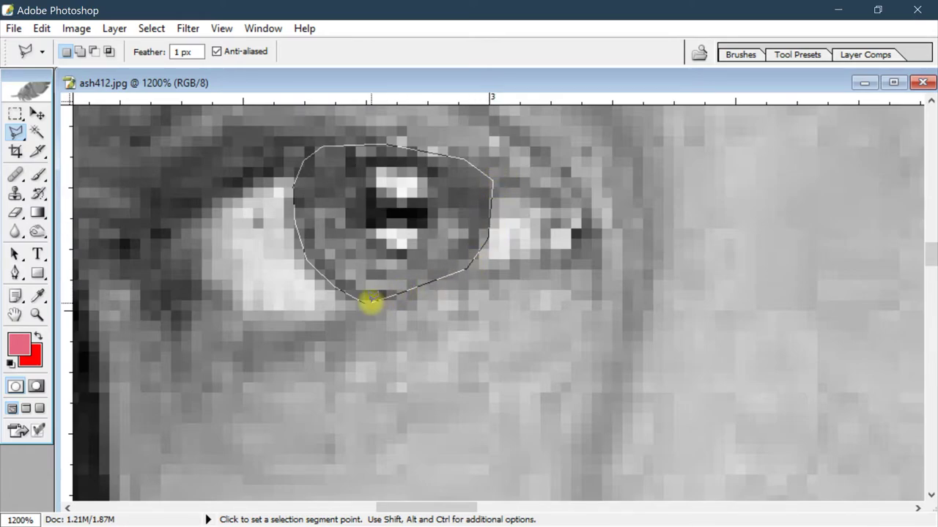
{"action": "left_click", "coordinate": [370, 299]}
- Add the right iris to the selection, then zoom out to show both eyes
{"action": "mouse_move", "coordinate": [559, 256]}
{"action": "left_mouse_down"}
{"action": "mouse_move", "coordinate": [312, 312]}
{"action": "mouse_move", "coordinate": [618, 256]}
{"action": "mouse_move", "coordinate": [484, 294]}
{"action": "mouse_move", "coordinate": [479, 306]}
{"action": "left_mouse_up"}
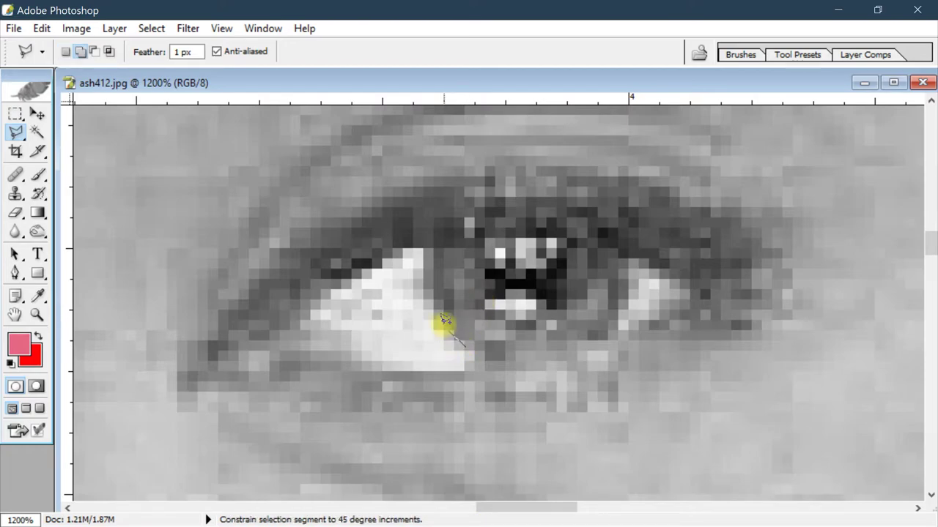
{"action": "mouse_move", "coordinate": [430, 255]}
{"action": "left_mouse_down"}
{"action": "mouse_move", "coordinate": [441, 219]}
{"action": "mouse_move", "coordinate": [479, 205]}
{"action": "mouse_move", "coordinate": [565, 212]}
{"action": "mouse_move", "coordinate": [614, 239]}
{"action": "mouse_move", "coordinate": [628, 276]}
{"action": "mouse_move", "coordinate": [618, 324]}
{"action": "mouse_move", "coordinate": [559, 352]}
{"action": "mouse_move", "coordinate": [544, 340]}
{"action": "left_mouse_up"}
{"action": "left_click", "coordinate": [463, 349]}
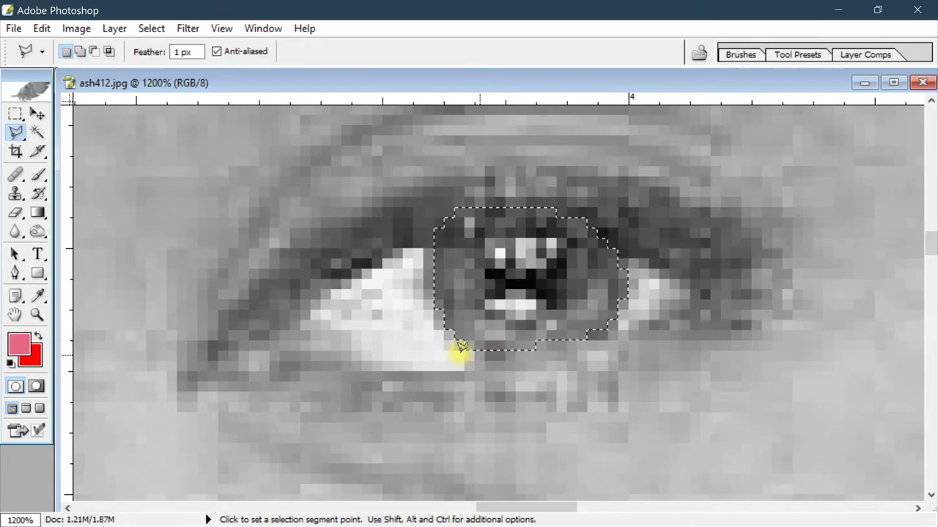
{"action": "key", "text": "ctrl+minus"}
{"action": "key", "text": "ctrl+minus"}
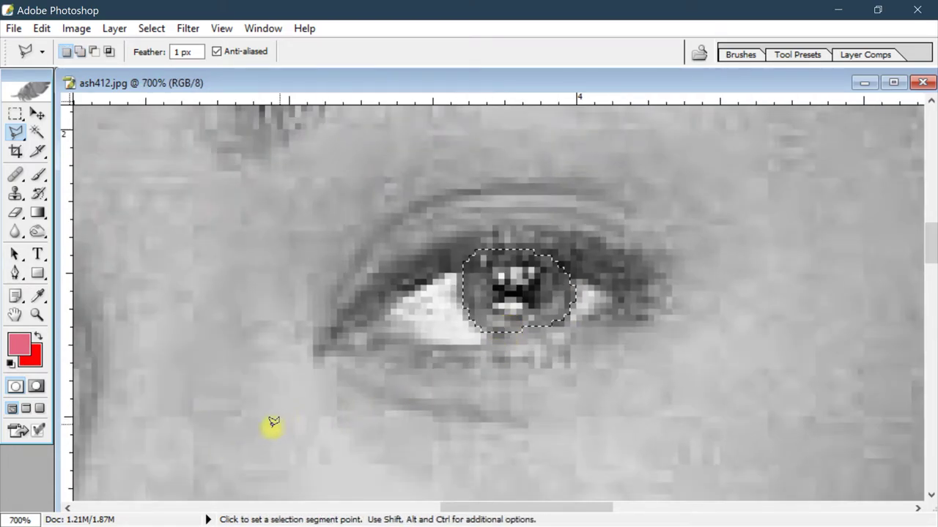
{"action": "left_click_drag", "start_coordinate": [272, 427], "coordinate": [522, 304]}
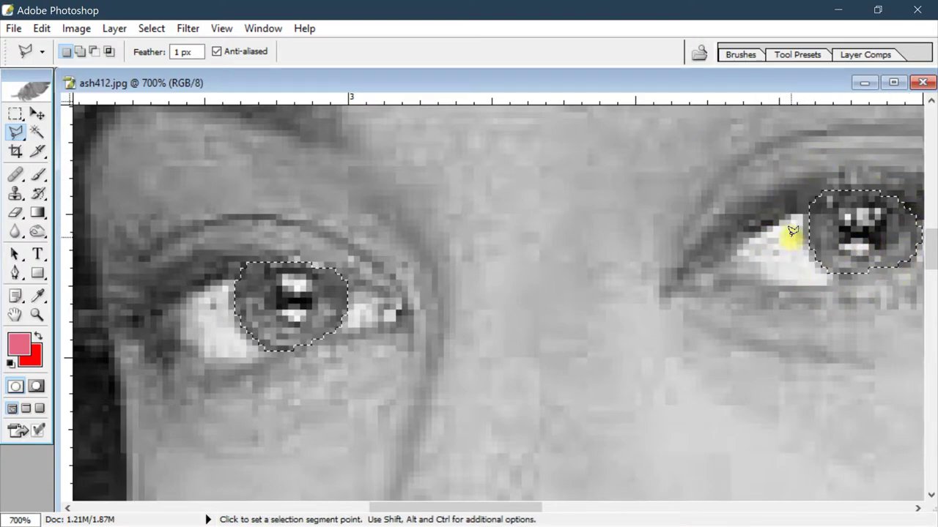
- Save the iris selection as an 'eyes' channel and deselect
{"action": "left_click", "coordinate": [158, 29]}
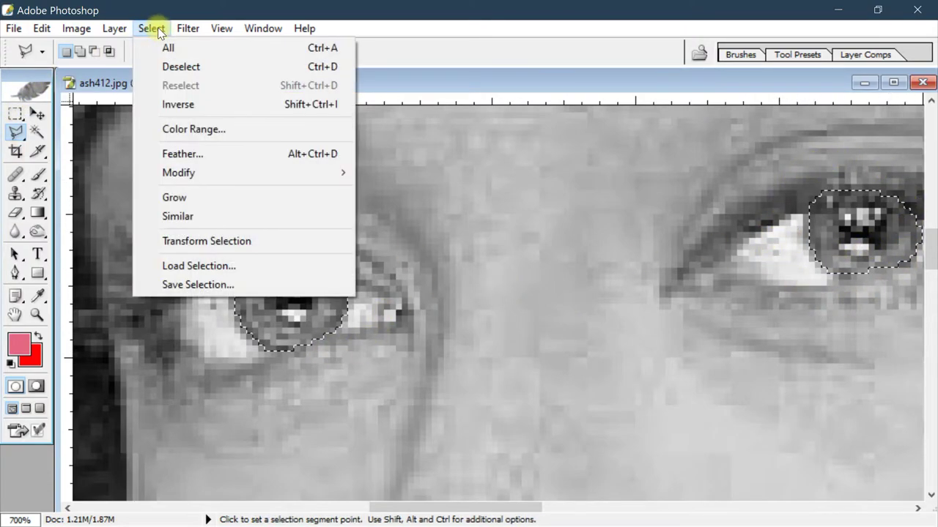
{"action": "left_click", "coordinate": [245, 286]}
{"action": "type", "text": "eyes"}
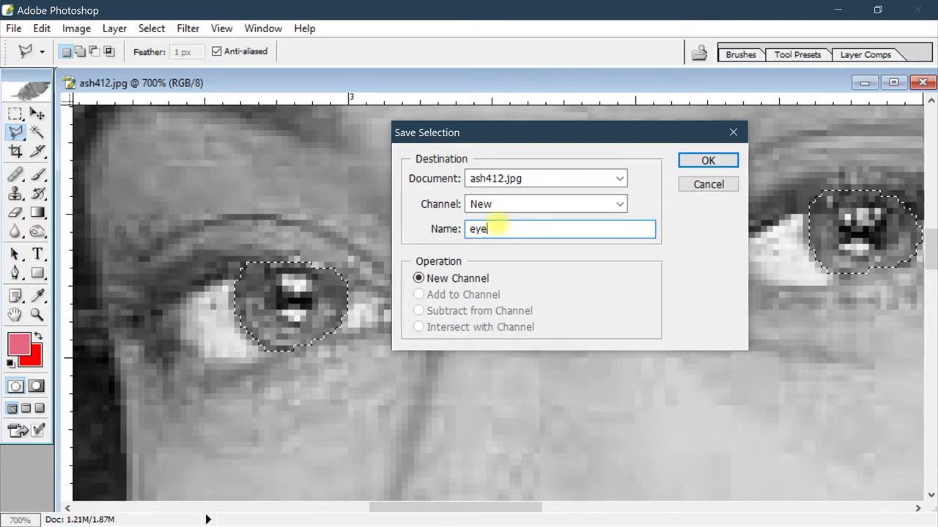
{"action": "left_click", "coordinate": [703, 162]}
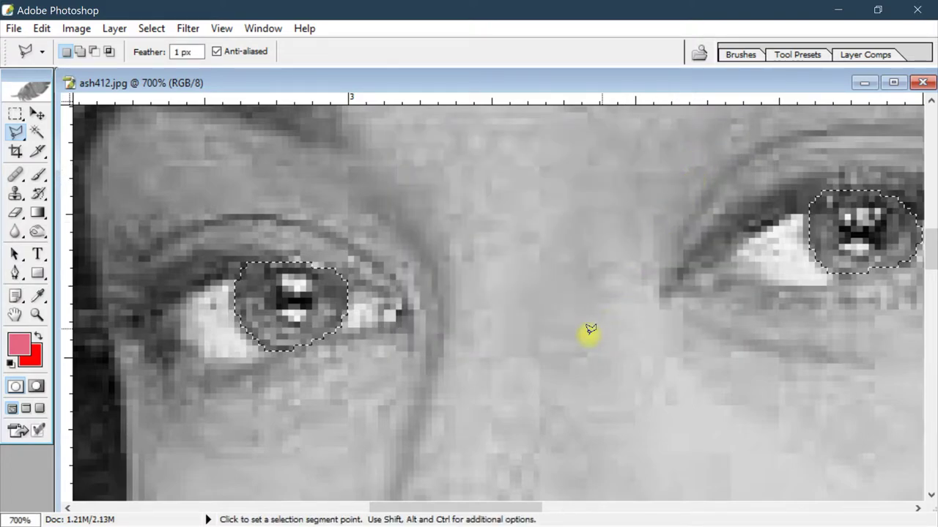
{"action": "key", "text": "ctrl+d"}
- Begin the clothing outline on the neck edge, placing points along the dark edge
{"action": "left_click_drag", "start_coordinate": [679, 373], "coordinate": [417, 312]}
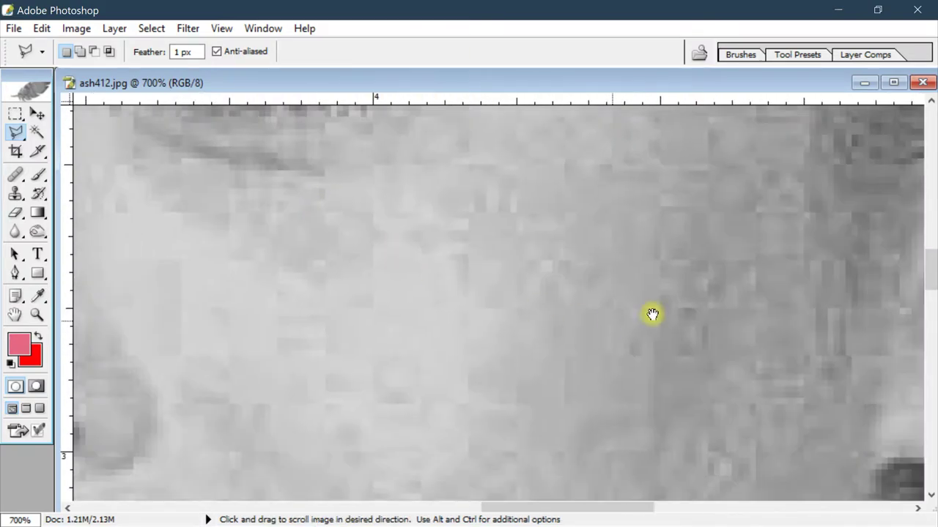
{"action": "left_click_drag", "start_coordinate": [651, 314], "coordinate": [360, 242]}
{"action": "left_click_drag", "start_coordinate": [475, 248], "coordinate": [342, 177]}
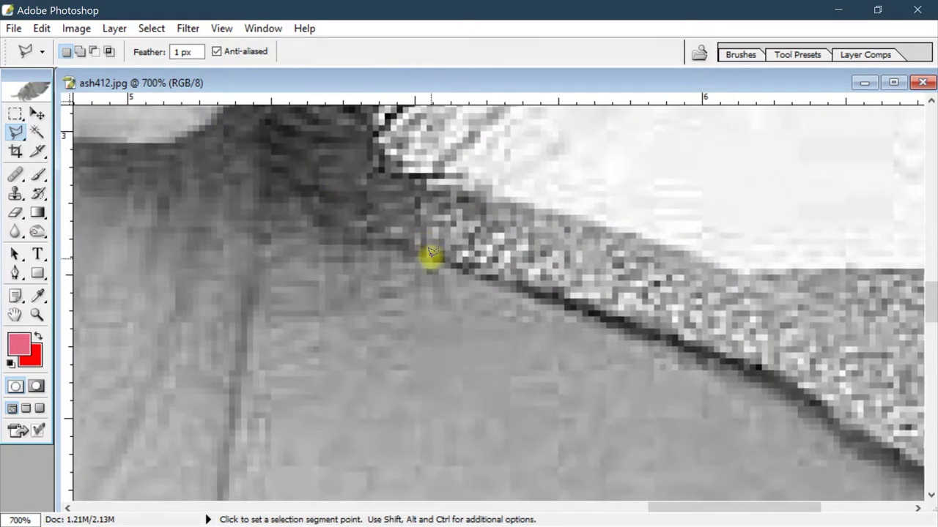
{"action": "left_click", "coordinate": [431, 260]}
{"action": "left_click", "coordinate": [539, 287]}
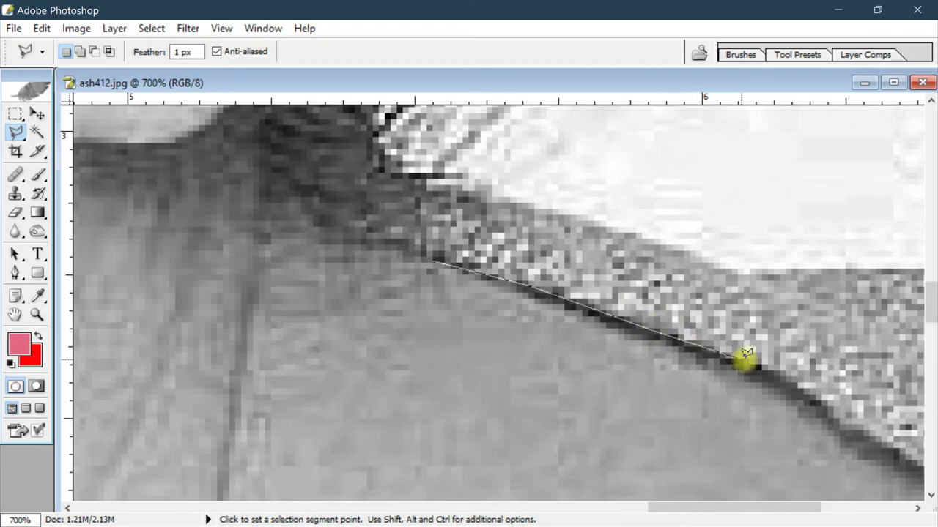
{"action": "left_click", "coordinate": [756, 362]}
{"action": "left_click_drag", "start_coordinate": [795, 398], "coordinate": [593, 238]}
{"action": "left_click", "coordinate": [557, 226]}
{"action": "left_click", "coordinate": [586, 251]}
{"action": "left_click", "coordinate": [607, 268]}
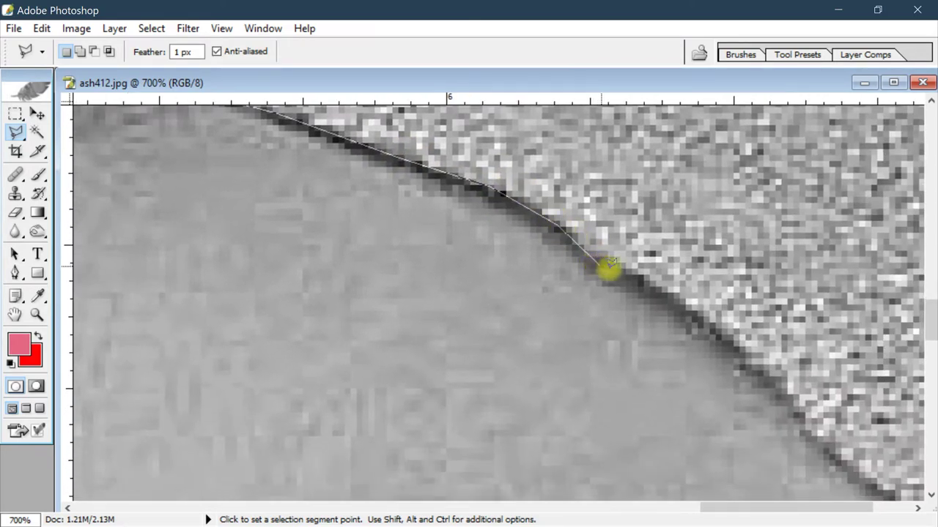
{"action": "left_click", "coordinate": [695, 318]}
{"action": "mouse_move", "coordinate": [759, 366]}
{"action": "left_mouse_down"}
{"action": "mouse_move", "coordinate": [634, 268]}
{"action": "mouse_move", "coordinate": [624, 213]}
{"action": "left_mouse_up"}
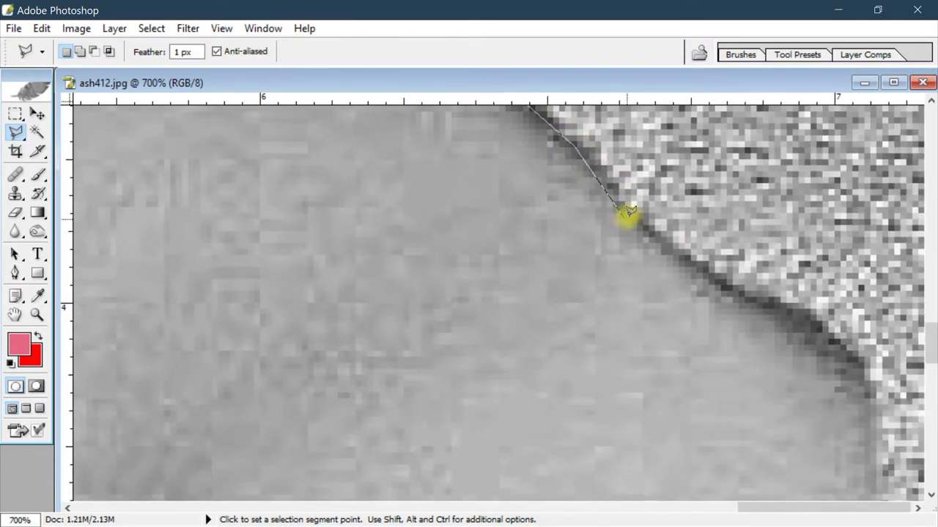
- Continue the outline down the garment edge to the bottom point of the V
{"action": "key", "text": "ctrl+minus"}
{"action": "scroll", "coordinate": [613, 230], "scroll_direction": "down", "scroll_amount": 3}
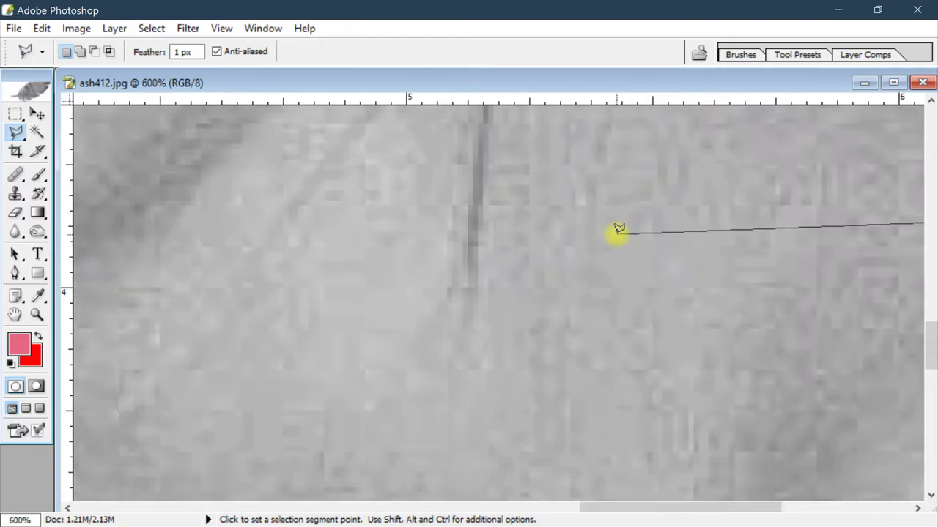
{"action": "mouse_move", "coordinate": [779, 215]}
{"action": "left_mouse_down"}
{"action": "mouse_move", "coordinate": [293, 170]}
{"action": "mouse_move", "coordinate": [691, 98]}
{"action": "mouse_move", "coordinate": [680, 230]}
{"action": "left_mouse_up"}
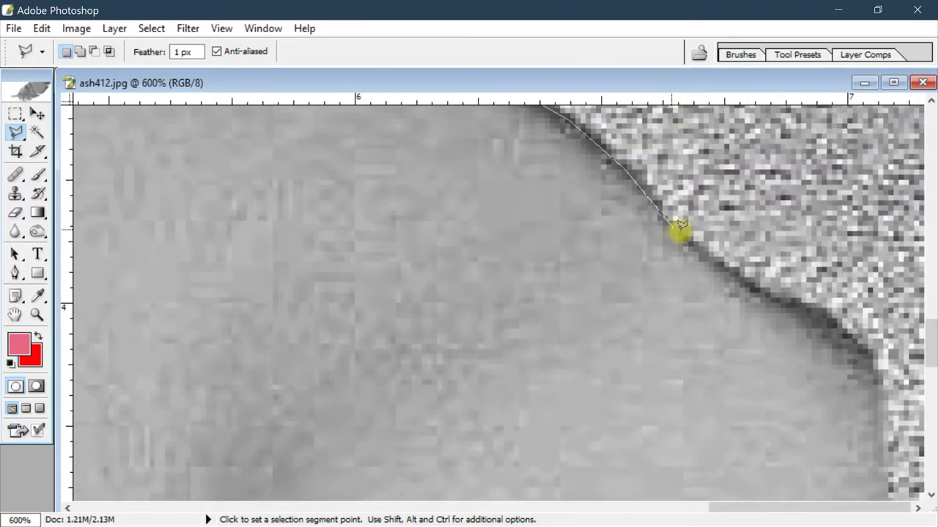
{"action": "left_click", "coordinate": [714, 267]}
{"action": "left_click", "coordinate": [762, 288]}
{"action": "left_click", "coordinate": [852, 329]}
{"action": "left_click", "coordinate": [875, 371]}
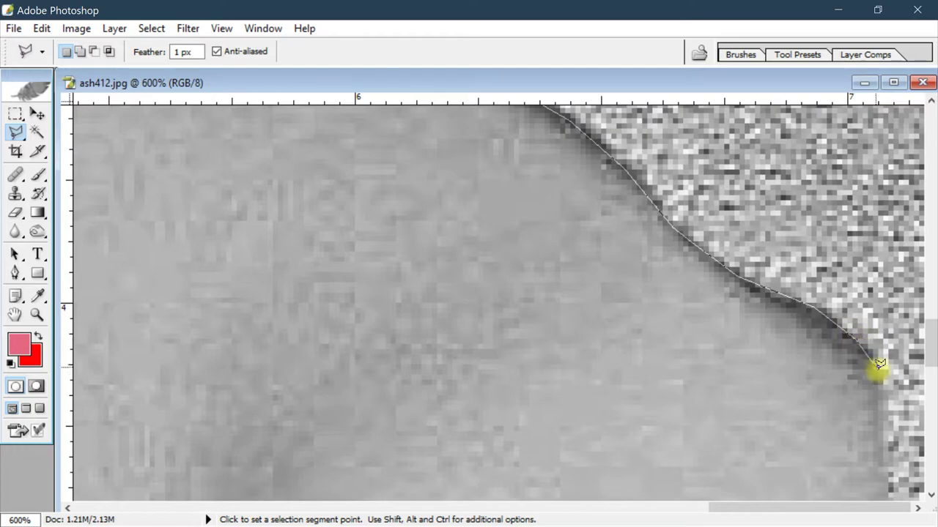
{"action": "left_click", "coordinate": [885, 418]}
{"action": "left_click_drag", "start_coordinate": [879, 374], "coordinate": [864, 288]}
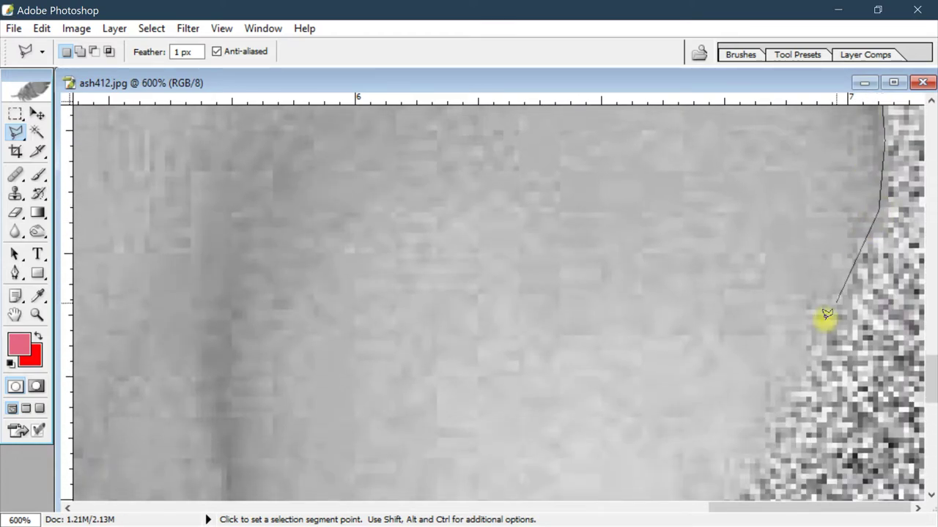
{"action": "left_click_drag", "start_coordinate": [737, 465], "coordinate": [773, 256]}
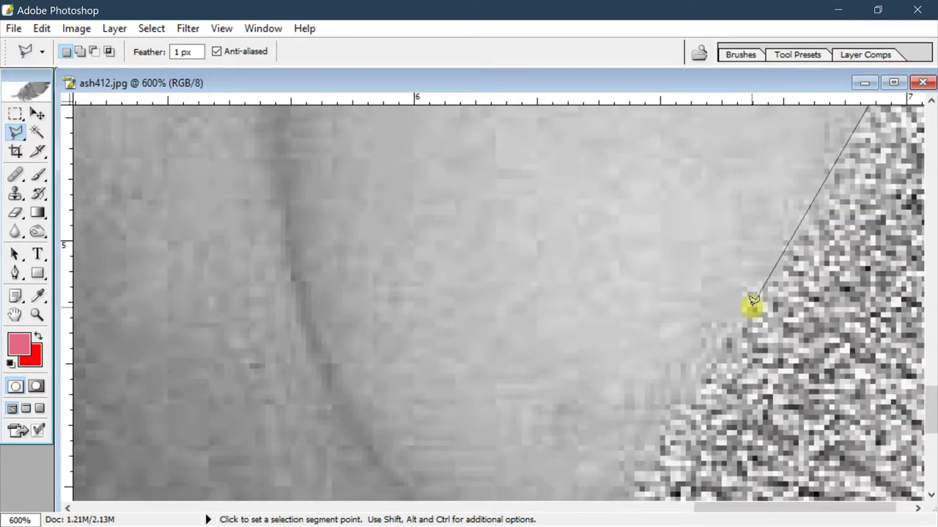
{"action": "left_click_drag", "start_coordinate": [649, 464], "coordinate": [674, 207]}
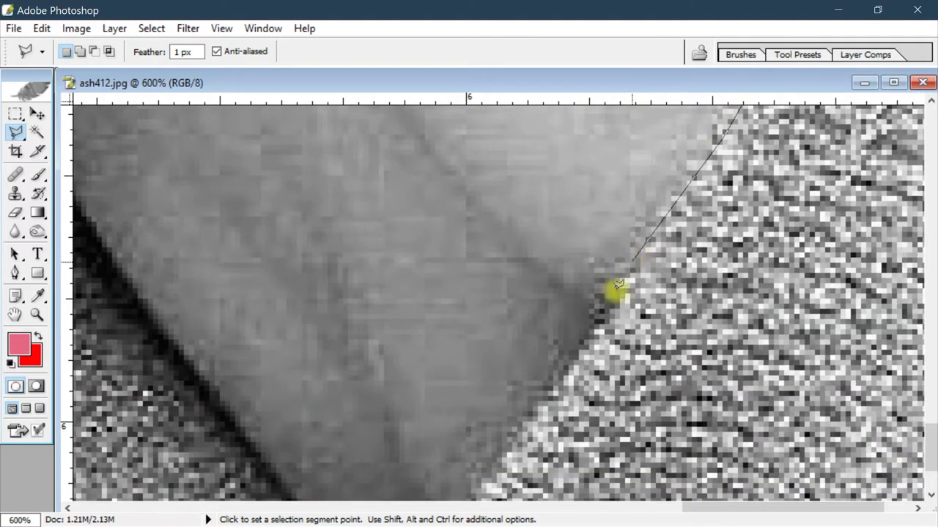
{"action": "left_click_drag", "start_coordinate": [507, 454], "coordinate": [586, 318]}
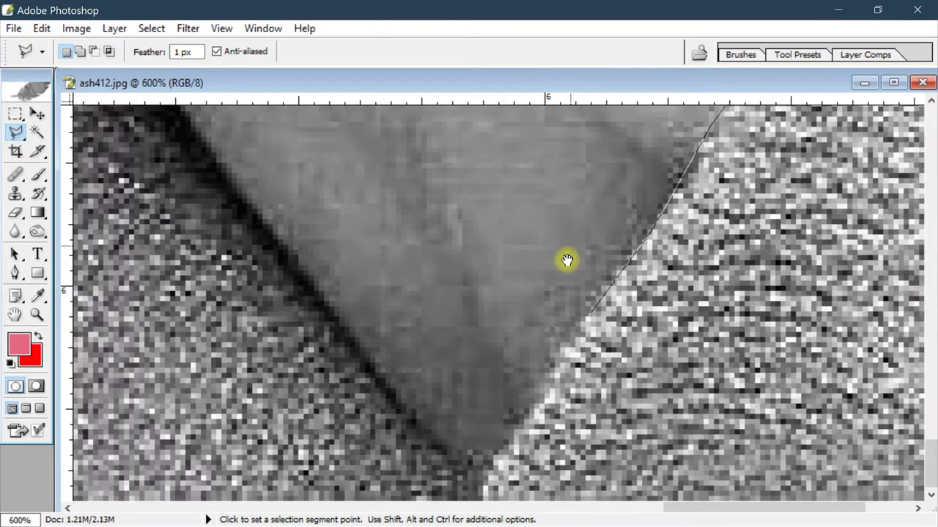
{"action": "left_click", "coordinate": [469, 482]}
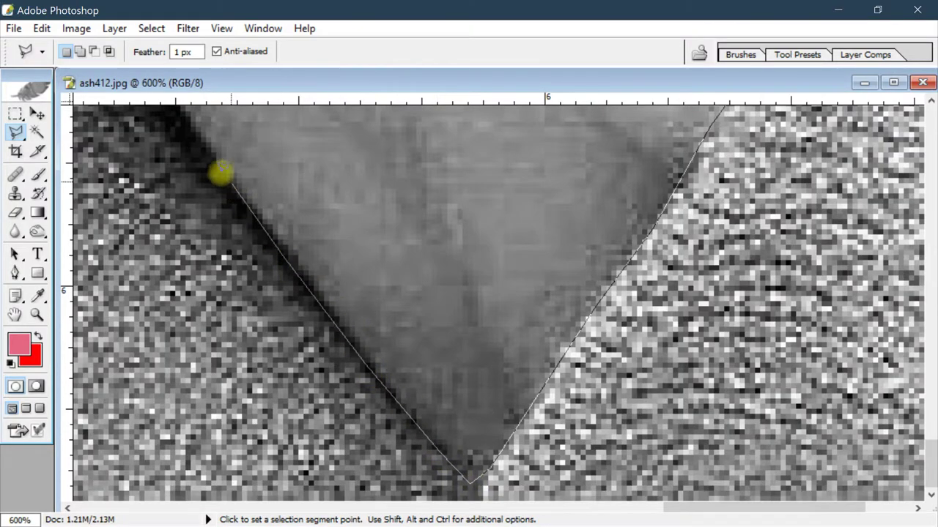
- Trace up the V's left side and down the clothing's left edge
{"action": "left_click_drag", "start_coordinate": [220, 172], "coordinate": [579, 440]}
{"action": "left_click", "coordinate": [397, 240]}
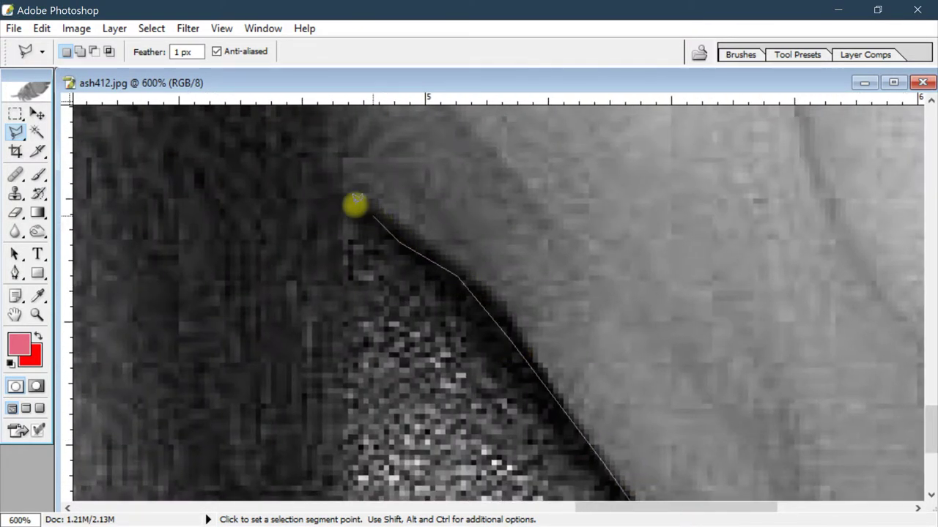
{"action": "left_click", "coordinate": [336, 196]}
{"action": "left_click", "coordinate": [311, 396]}
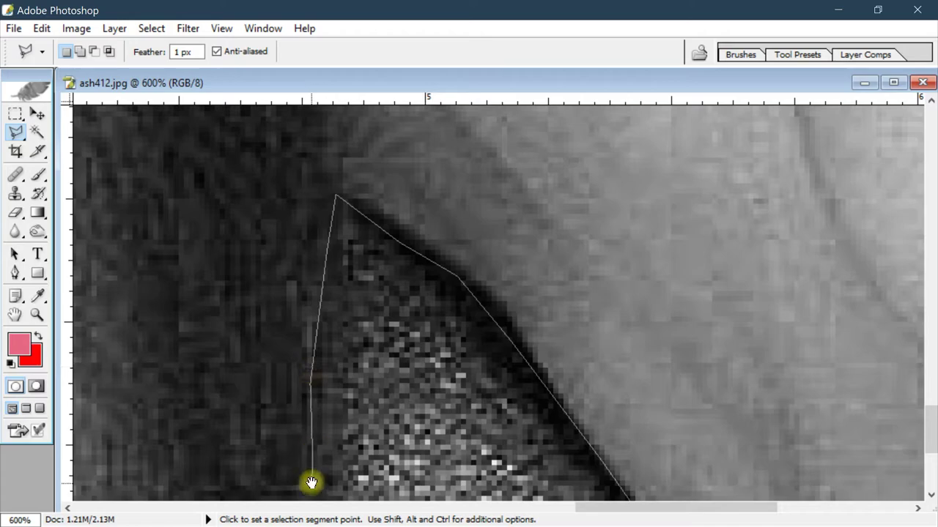
{"action": "scroll", "coordinate": [310, 483], "scroll_direction": "down", "scroll_amount": 5}
{"action": "scroll", "coordinate": [299, 445], "scroll_direction": "down", "scroll_amount": 3}
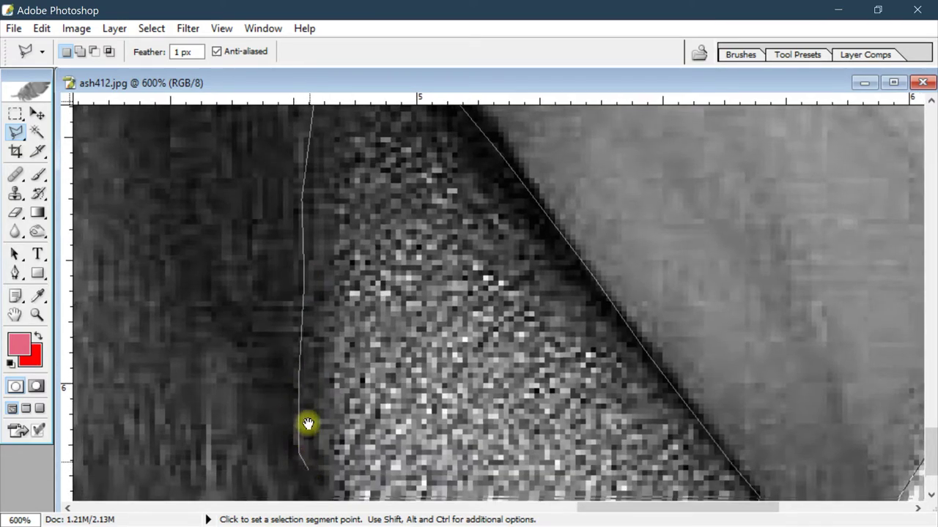
{"action": "left_click", "coordinate": [282, 355]}
{"action": "left_click", "coordinate": [322, 456]}
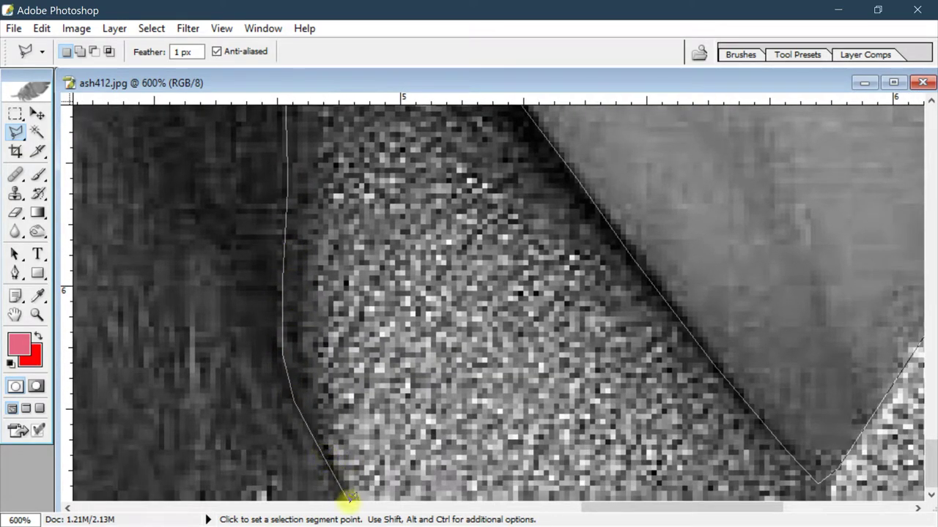
{"action": "left_click", "coordinate": [890, 507]}
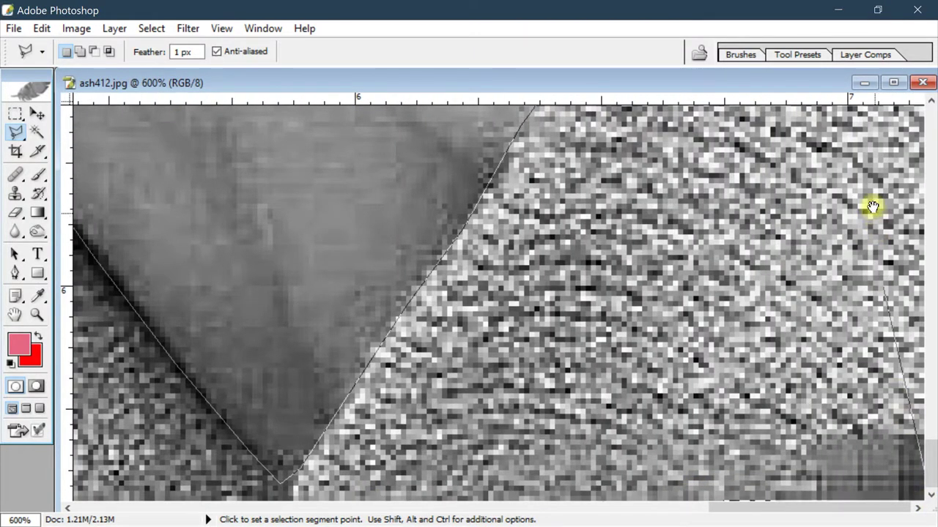
- Trace the clothing's top edge toward the ear and down the neck, closing the selection
{"action": "mouse_move", "coordinate": [869, 203]}
{"action": "left_mouse_down"}
{"action": "mouse_move", "coordinate": [727, 405]}
{"action": "mouse_move", "coordinate": [720, 317]}
{"action": "mouse_move", "coordinate": [674, 337]}
{"action": "mouse_move", "coordinate": [657, 362]}
{"action": "left_mouse_up"}
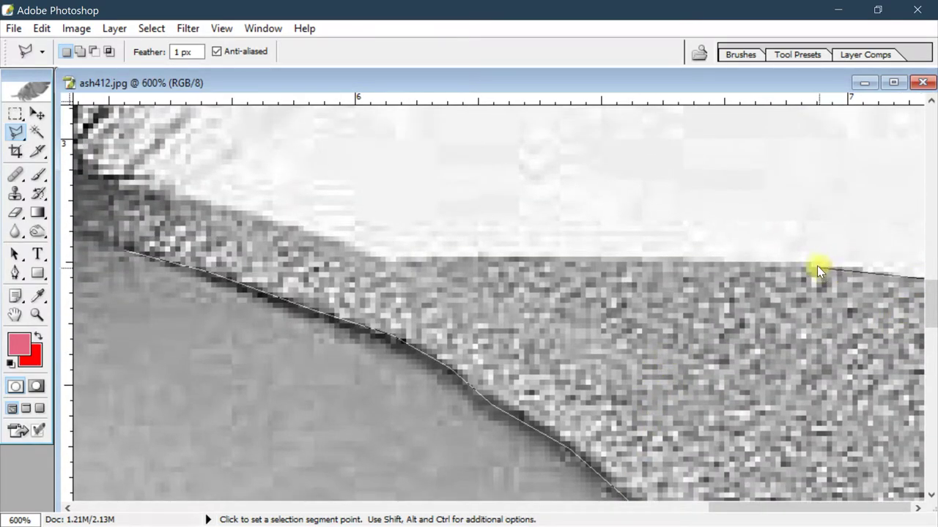
{"action": "left_click", "coordinate": [703, 261]}
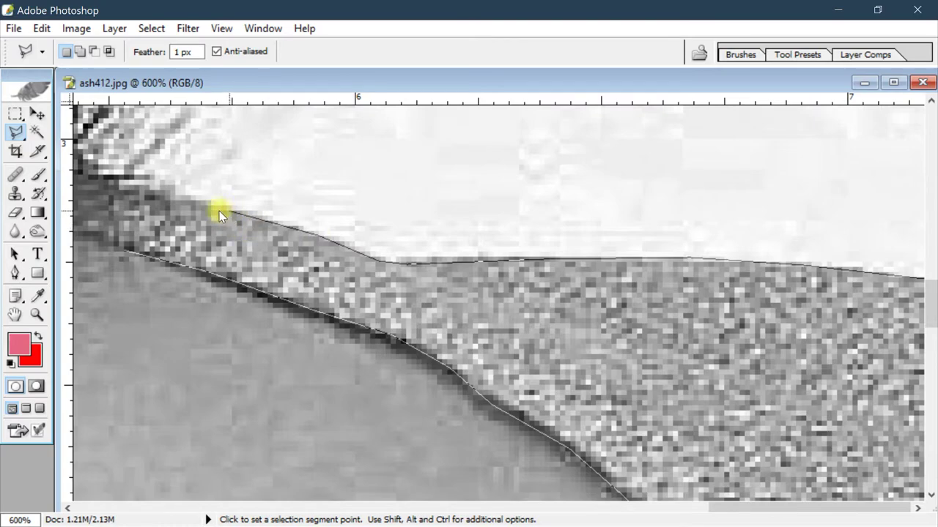
{"action": "left_click_drag", "start_coordinate": [219, 211], "coordinate": [594, 329]}
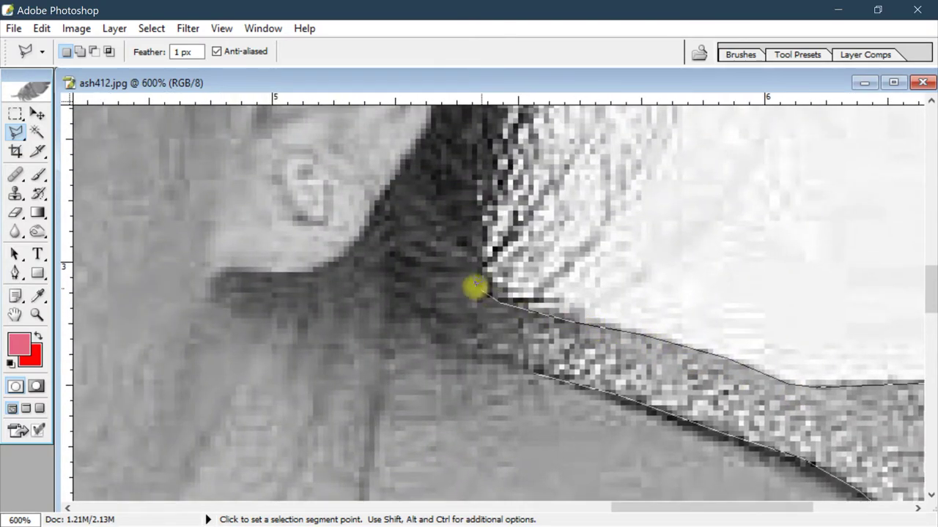
{"action": "left_click", "coordinate": [476, 285]}
{"action": "left_click", "coordinate": [470, 244]}
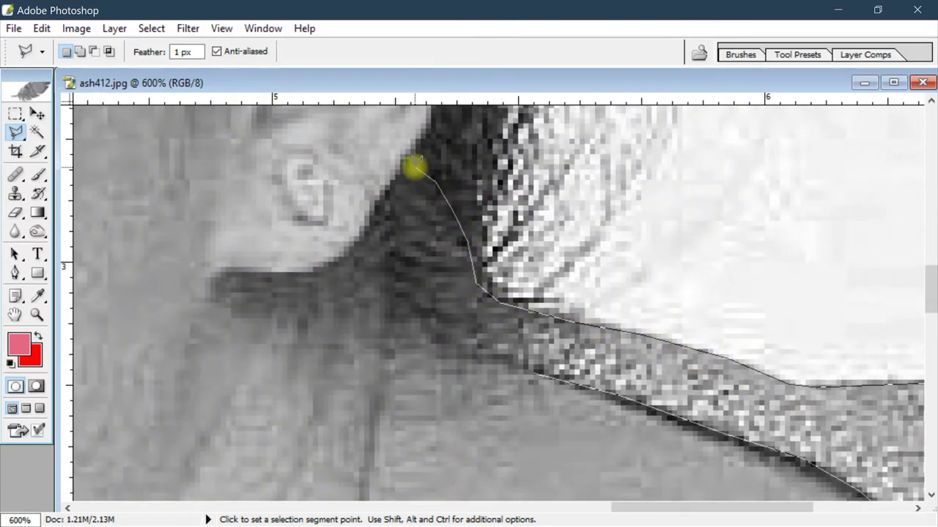
{"action": "left_click", "coordinate": [415, 167]}
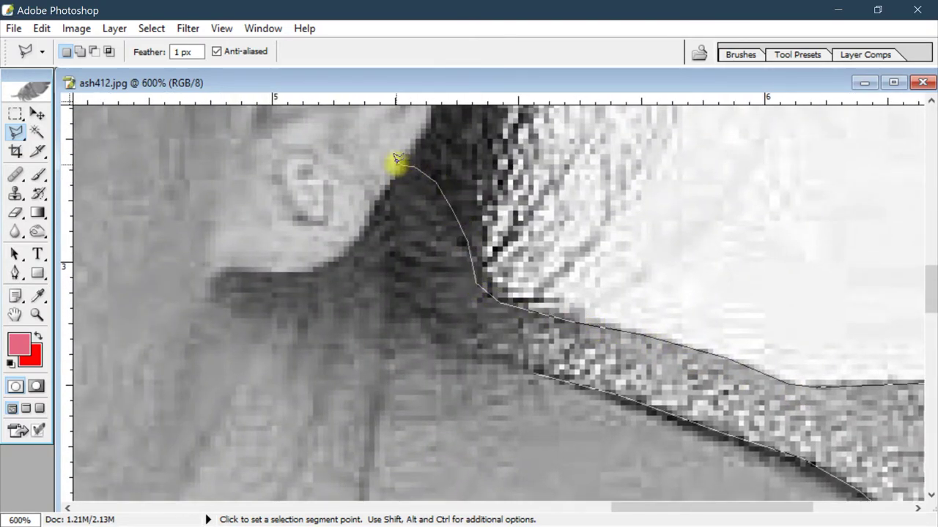
{"action": "left_click", "coordinate": [377, 202]}
{"action": "left_click", "coordinate": [371, 229]}
{"action": "left_click", "coordinate": [388, 282]}
{"action": "left_click", "coordinate": [423, 332]}
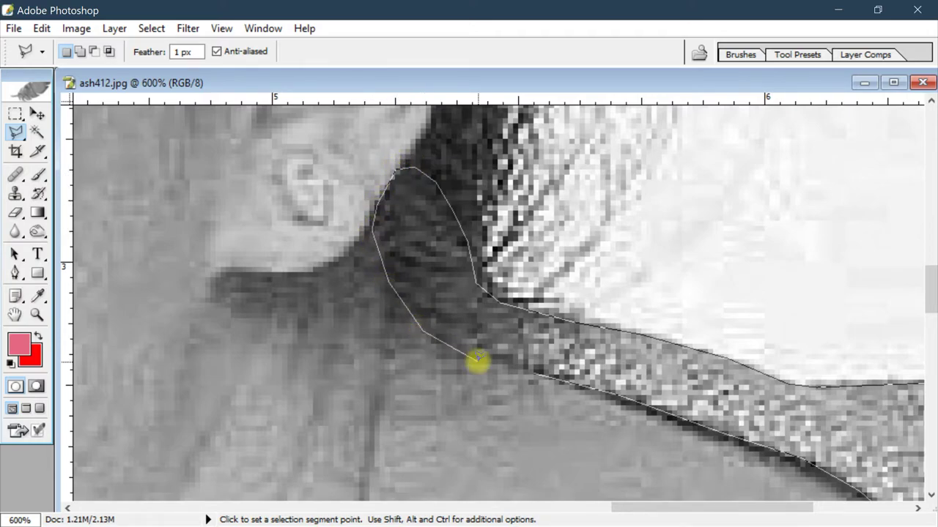
{"action": "left_click", "coordinate": [523, 369]}
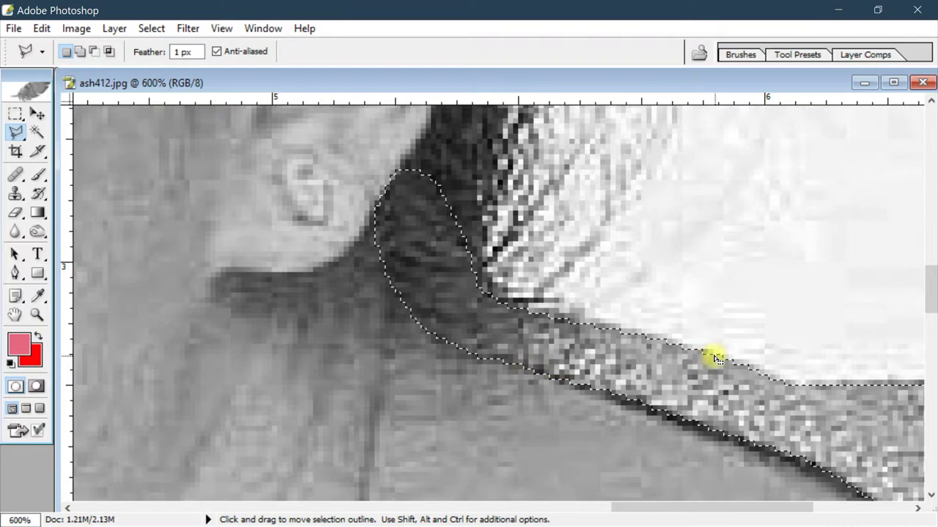
- Zoom out to the whole portrait and save the clothing selection as a new 'dress' channel
{"action": "key", "text": "ctrl"}
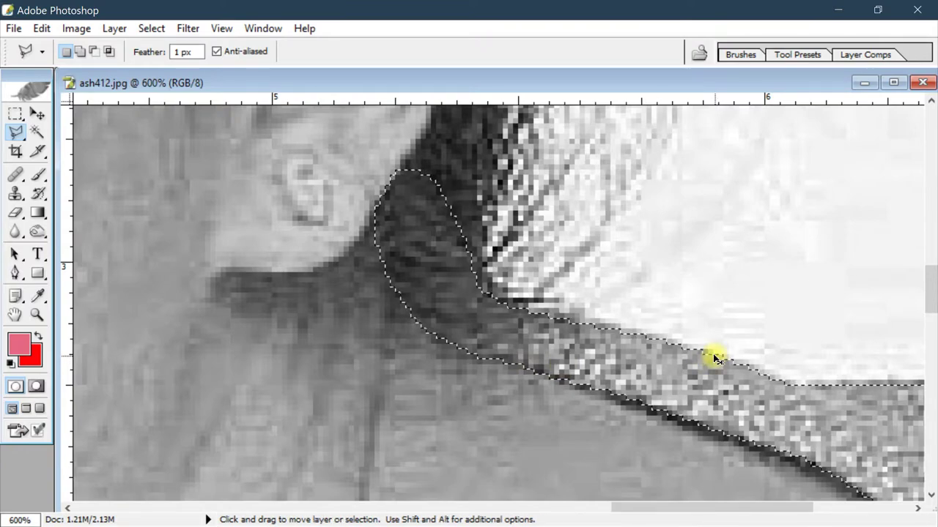
{"action": "key", "text": "ctrl+minus"}
{"action": "key", "text": "ctrl+minus"}
{"action": "key", "text": "ctrl+minus"}
{"action": "key", "text": "ctrl+minus"}
{"action": "key", "text": "ctrl+minus"}
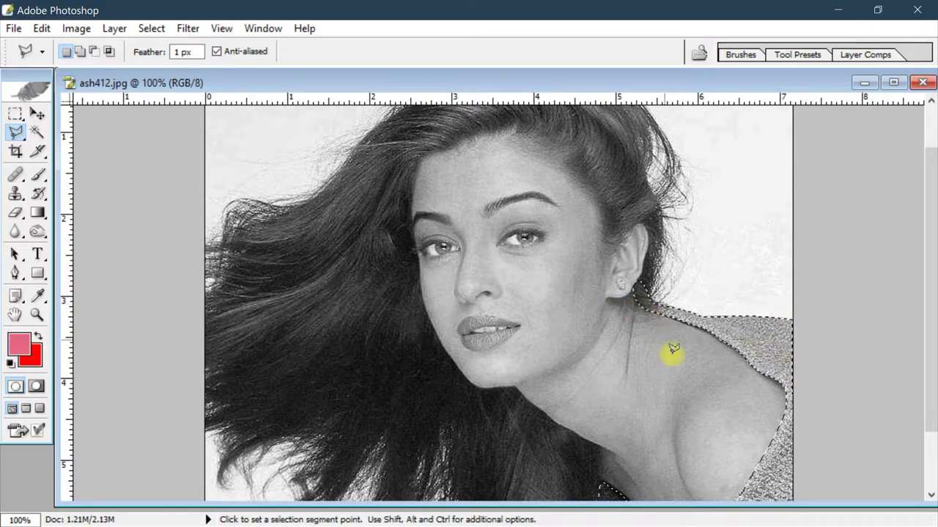
{"action": "left_click", "coordinate": [152, 28]}
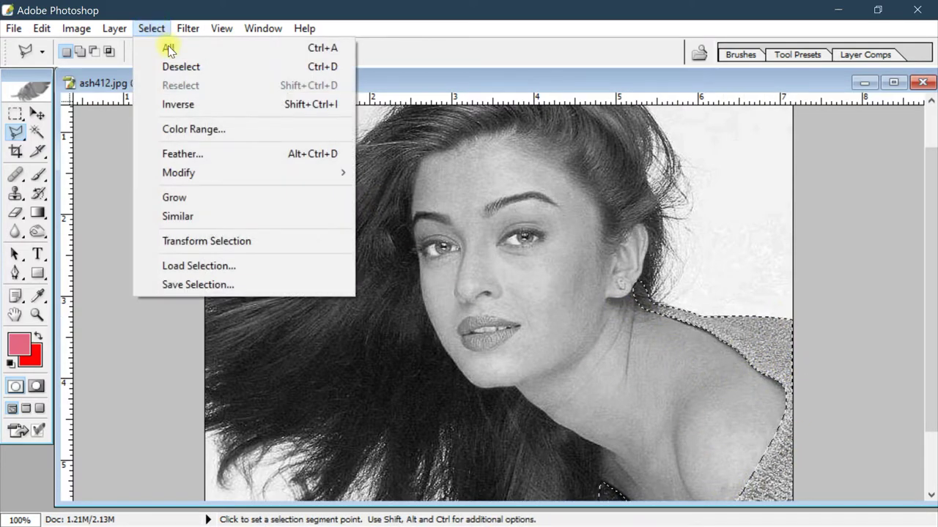
{"action": "left_click", "coordinate": [239, 284]}
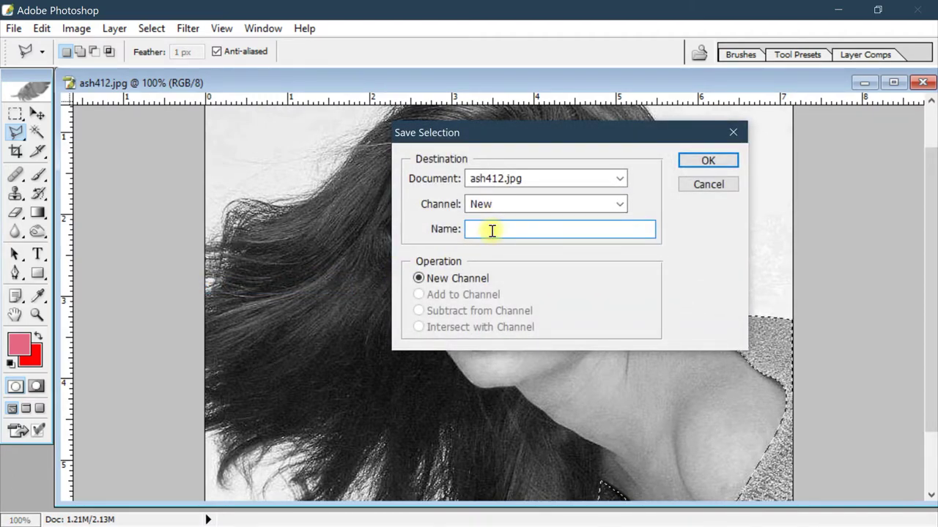
{"action": "type", "text": "dress"}
{"action": "left_click", "coordinate": [708, 161]}
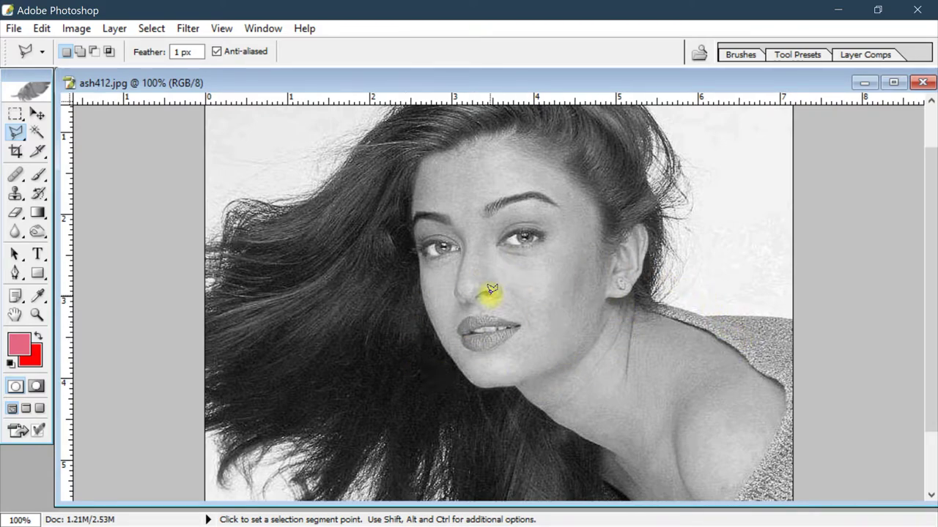
- Save As Photoshop (*.PSD) with the file name BLACK AND WHITI in the LOGO folder
{"action": "left_click", "coordinate": [14, 28]}
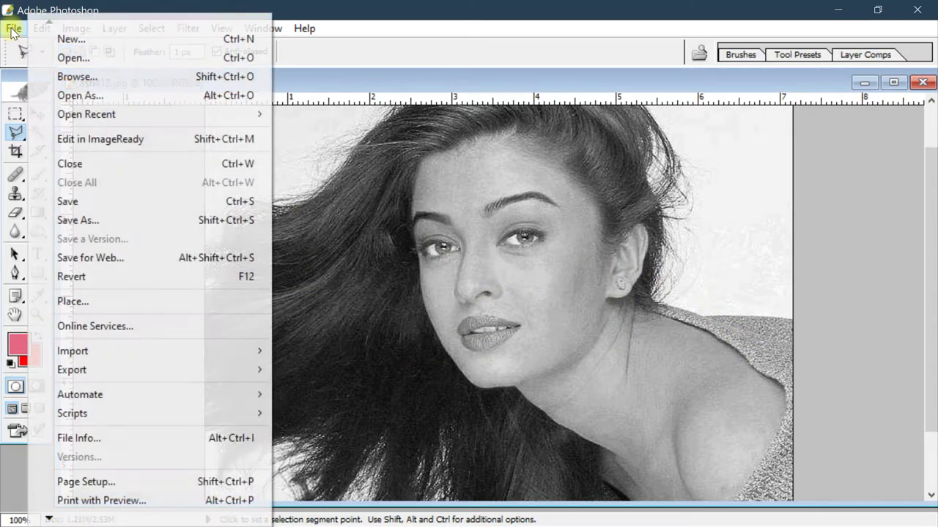
{"action": "left_click", "coordinate": [78, 220]}
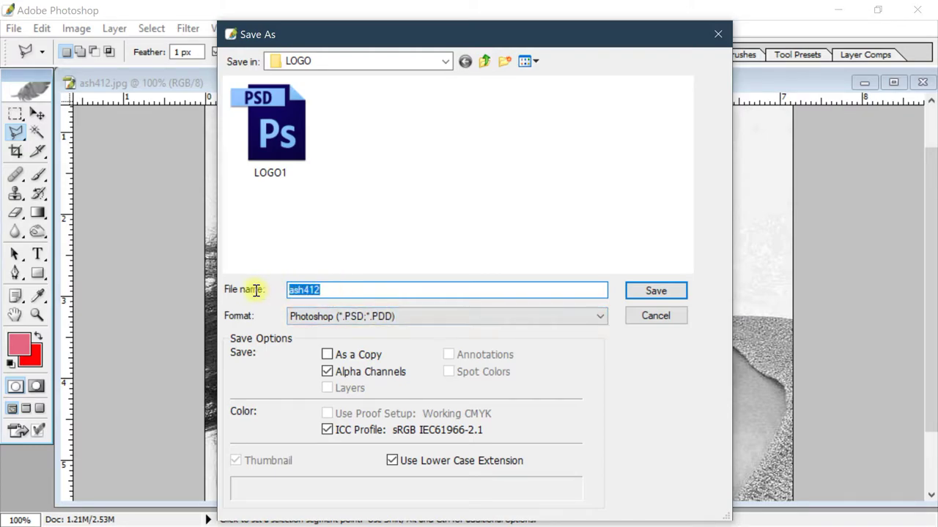
{"action": "left_click", "coordinate": [331, 291]}
{"action": "key", "text": "BackSpace"}
{"action": "key", "text": "BackSpace"}
{"action": "key", "text": "BackSpace"}
{"action": "type", "text": "BLACK AND WHITI"}
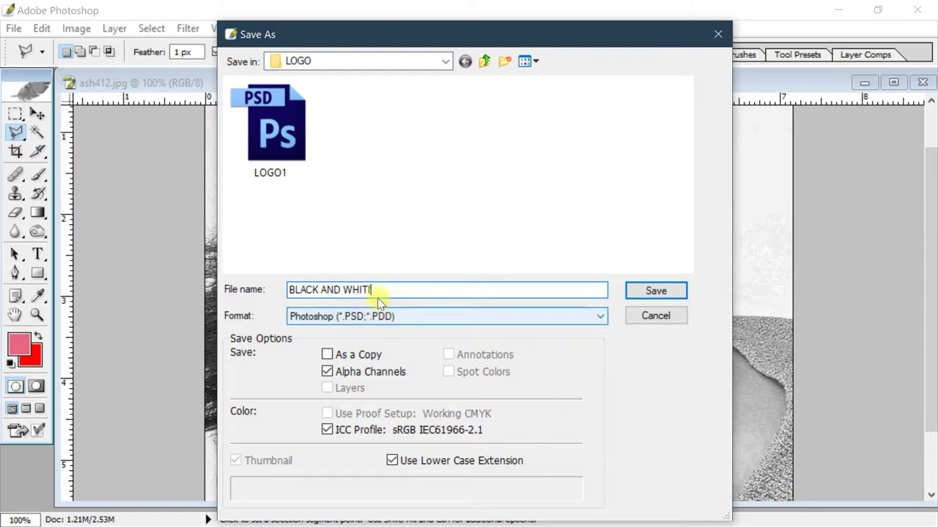
{"action": "left_click", "coordinate": [655, 291]}
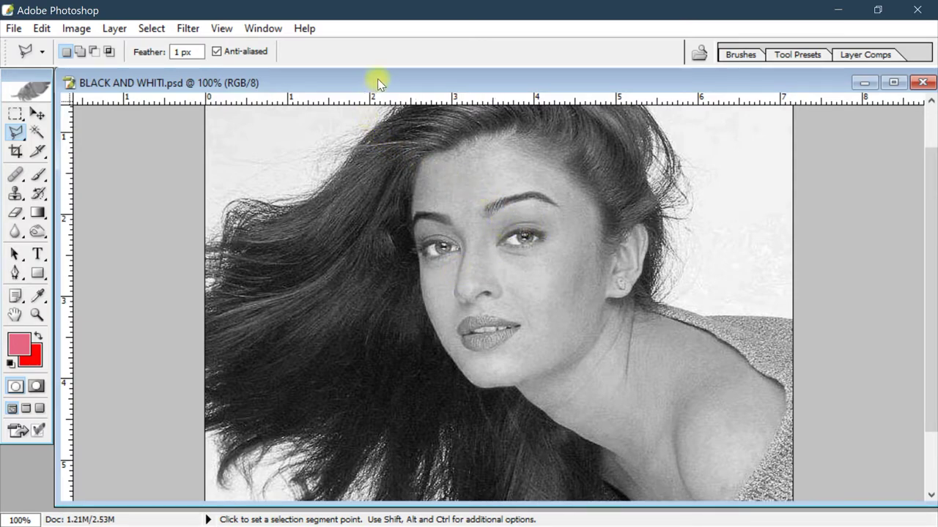
- Close the portrait document window
{"action": "left_click_drag", "start_coordinate": [377, 79], "coordinate": [370, 89]}
{"action": "left_click", "coordinate": [36, 114]}
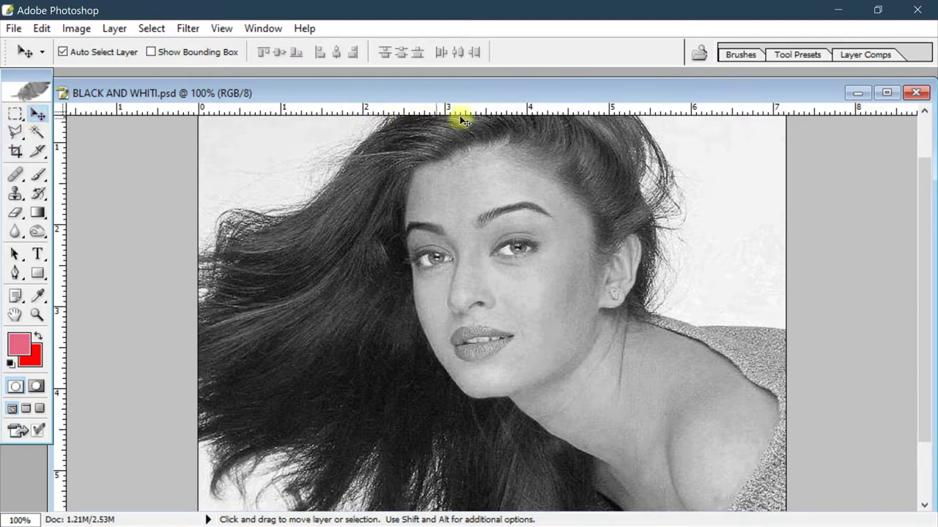
{"action": "left_click_drag", "start_coordinate": [539, 90], "coordinate": [479, 104]}
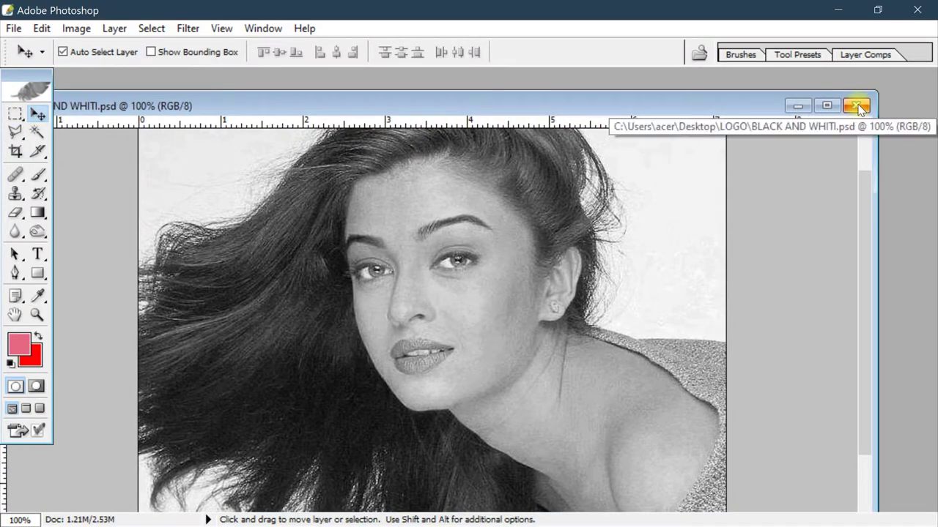
{"action": "left_click_drag", "start_coordinate": [667, 107], "coordinate": [696, 87]}
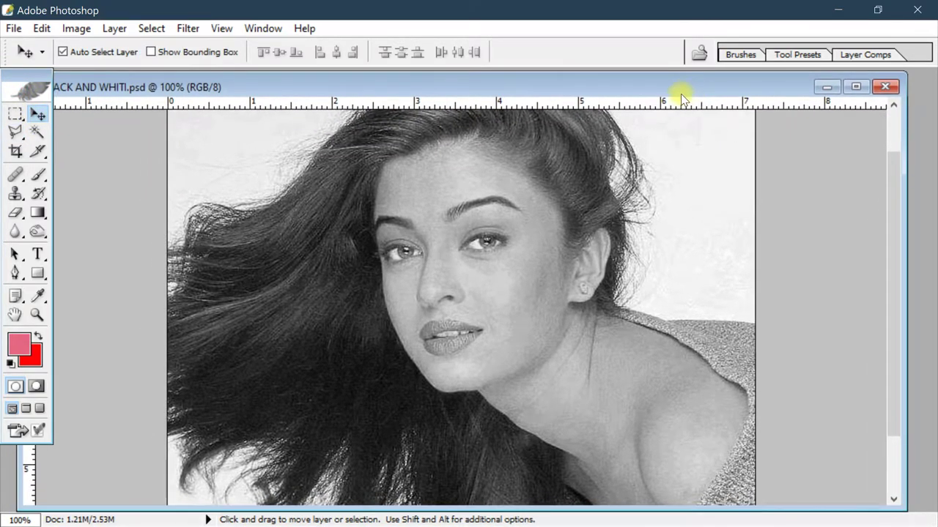
{"action": "left_click", "coordinate": [885, 87]}
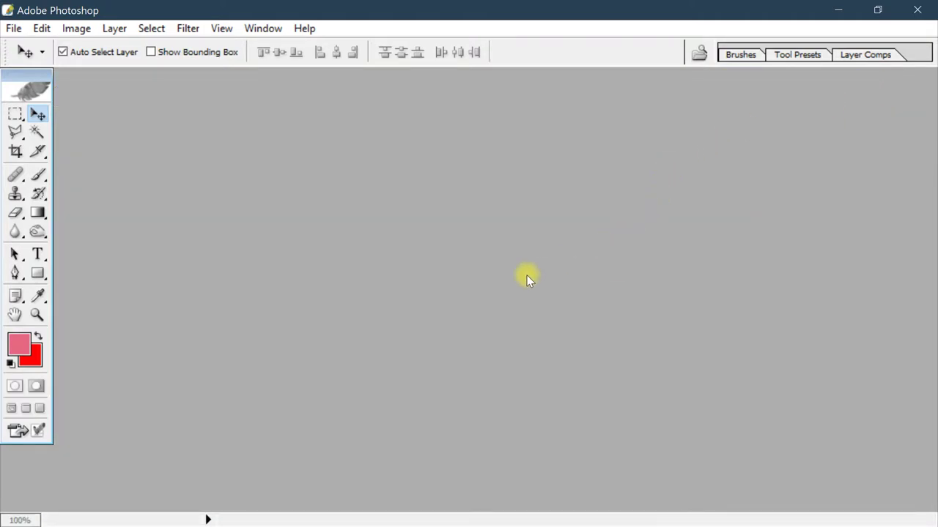
- Reopen BLACK AND WHITI.psd, enlarge its window and view it at 100%
{"action": "double_click", "coordinate": [432, 266]}
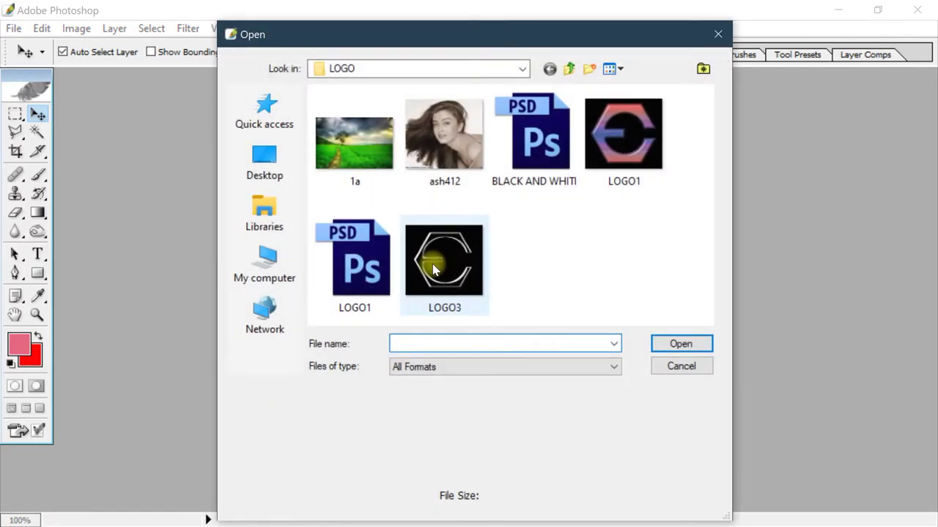
{"action": "left_click", "coordinate": [548, 154]}
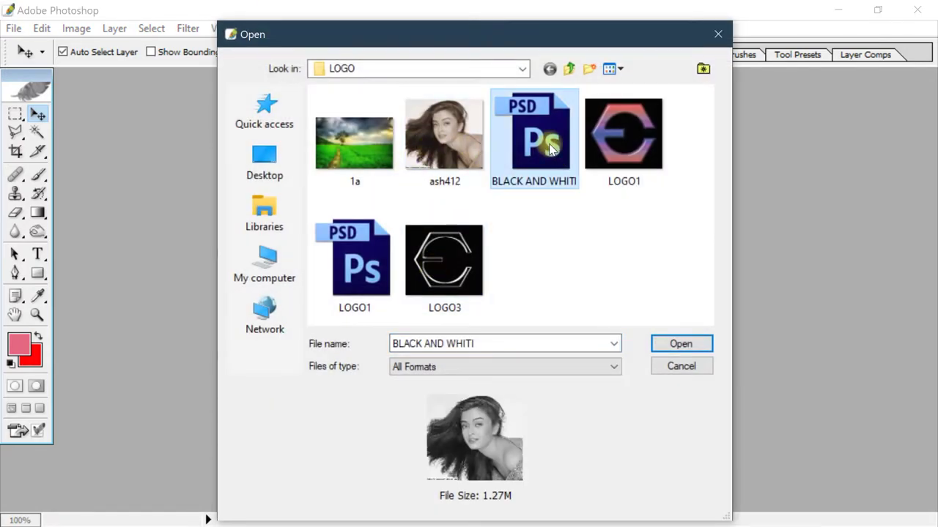
{"action": "double_click", "coordinate": [551, 149]}
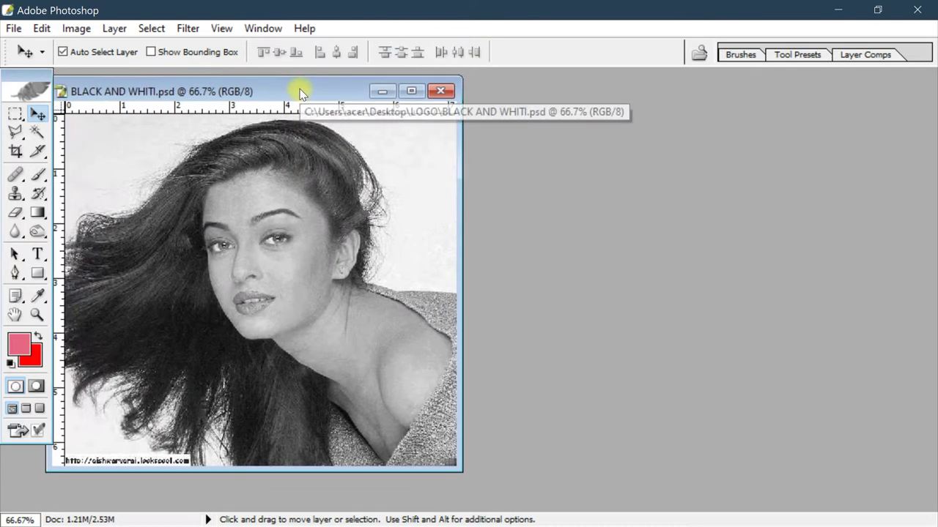
{"action": "left_click_drag", "start_coordinate": [311, 88], "coordinate": [309, 89]}
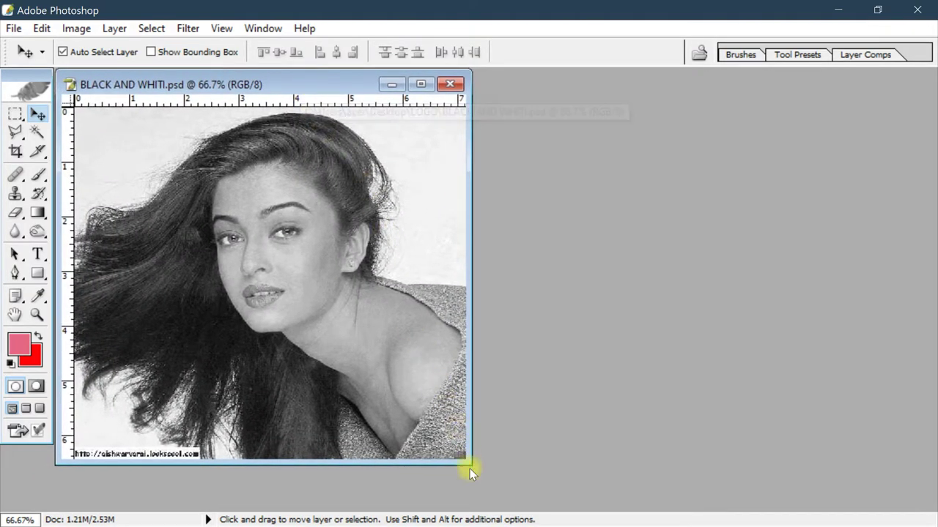
{"action": "left_click_drag", "start_coordinate": [466, 464], "coordinate": [927, 509]}
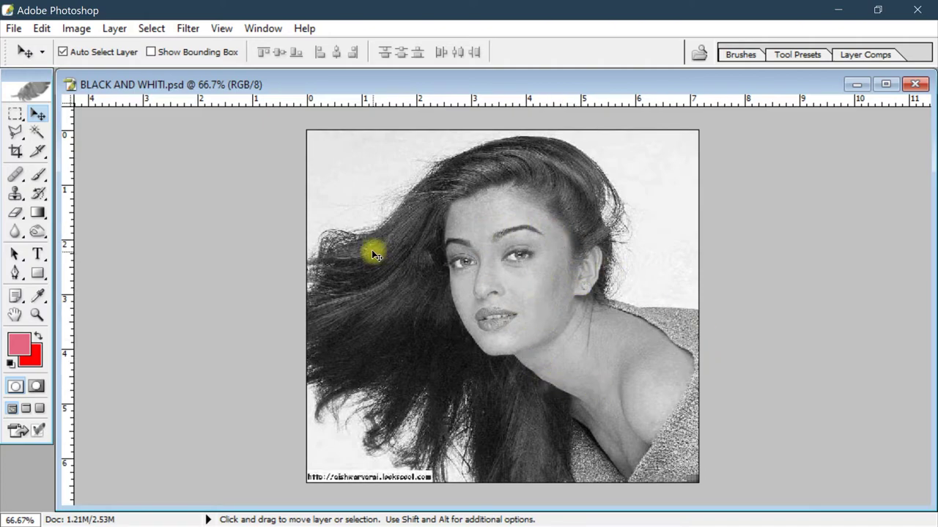
{"action": "key", "text": "ctrl+plus"}
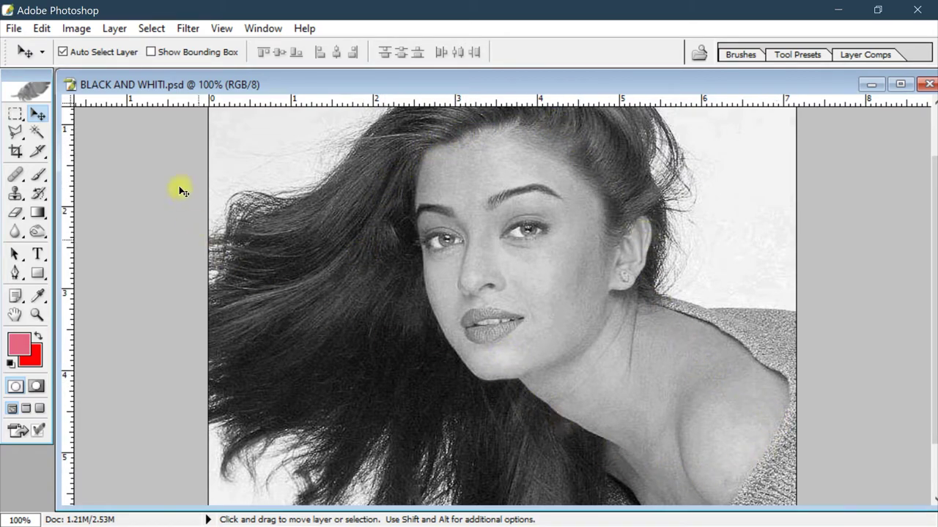
- Load the saved skin channel as a new selection
{"action": "left_click", "coordinate": [145, 29]}
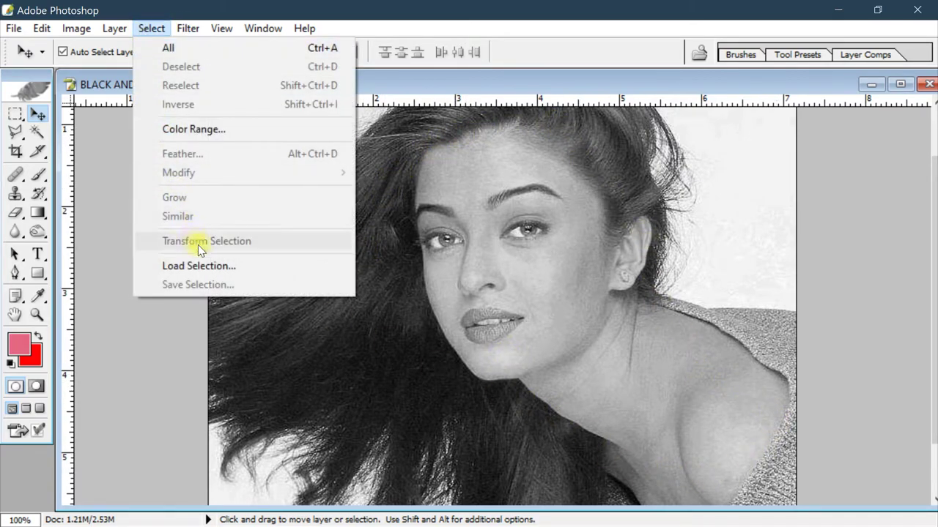
{"action": "left_click", "coordinate": [201, 266]}
{"action": "left_click", "coordinate": [284, 183]}
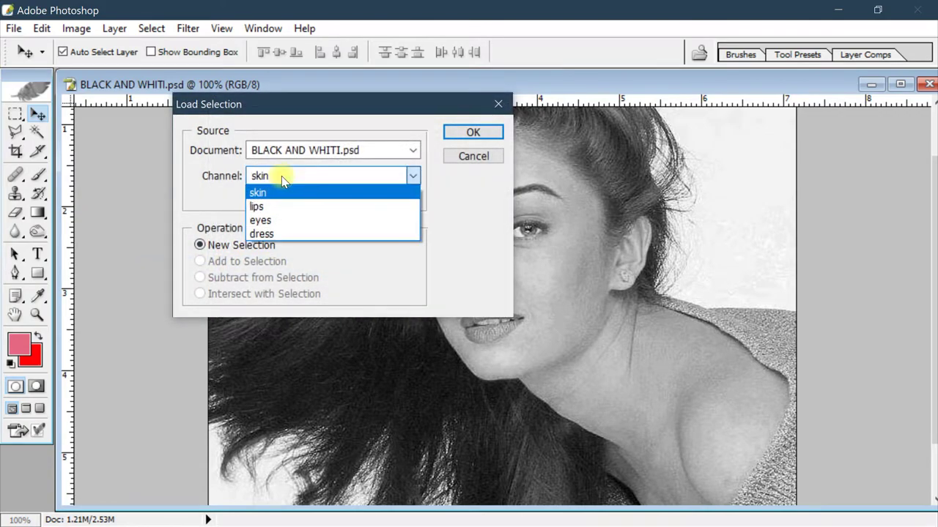
{"action": "left_click", "coordinate": [268, 194]}
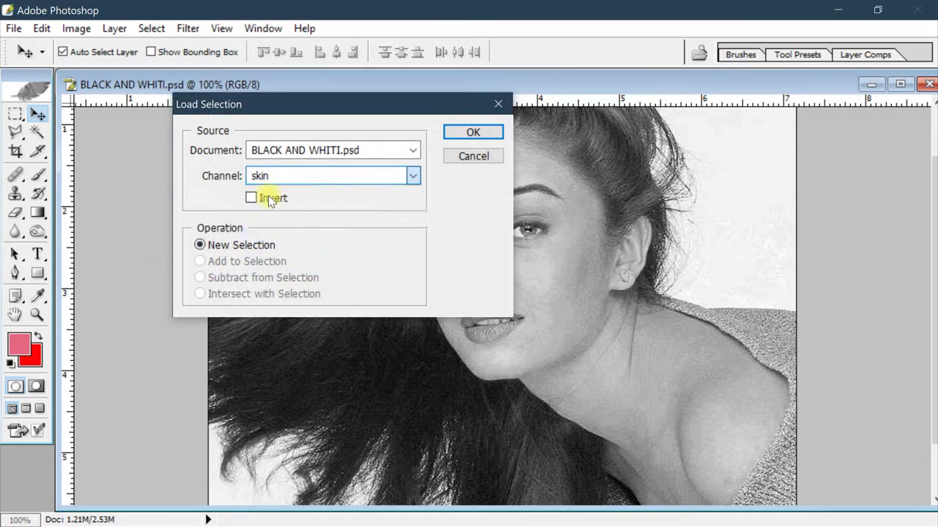
{"action": "left_click", "coordinate": [453, 132]}
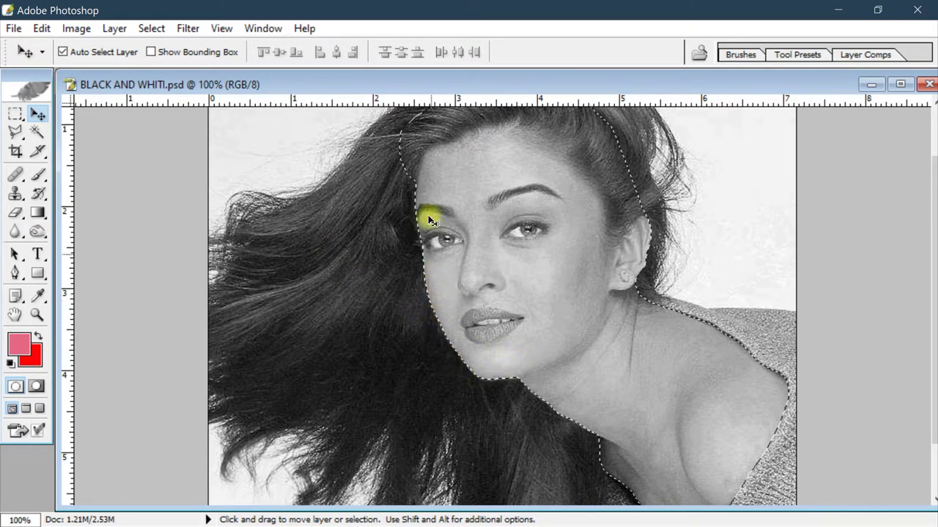
{"action": "left_click", "coordinate": [76, 28]}
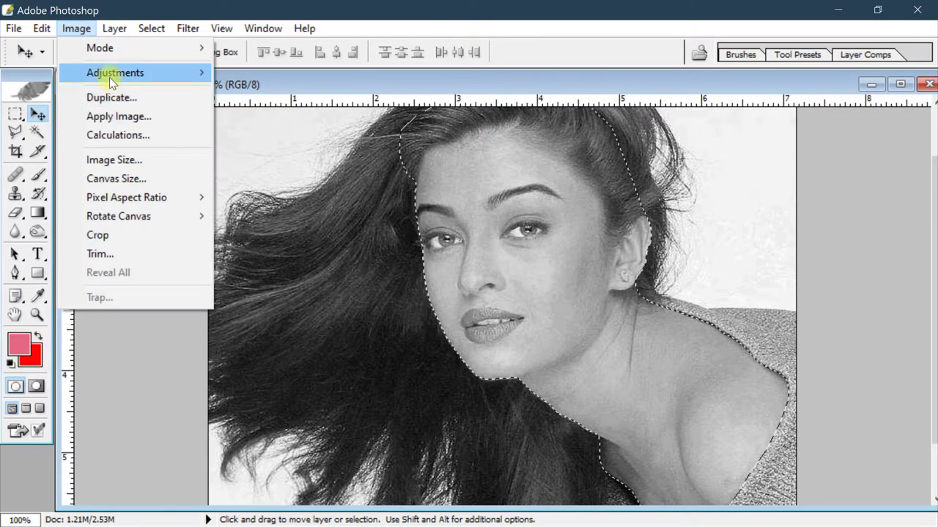
{"action": "mouse_move", "coordinate": [115, 73]}
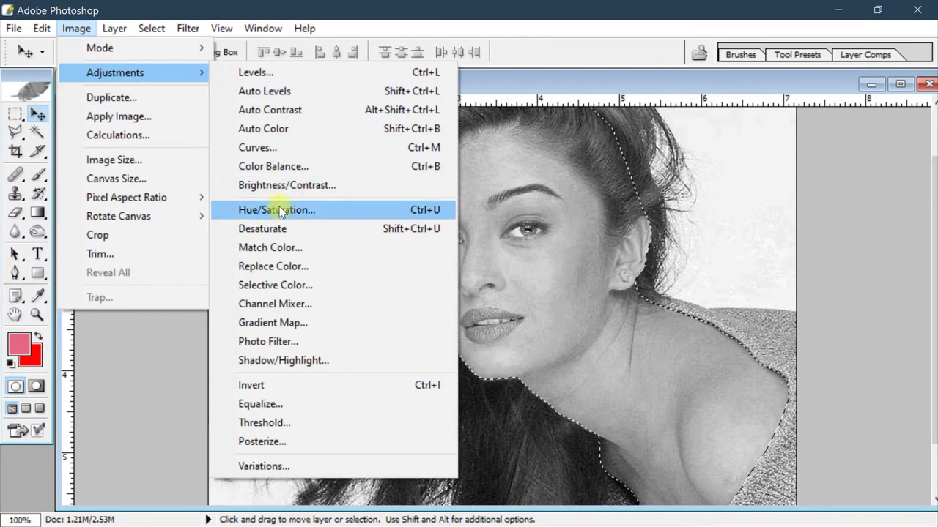
- Zoom the face to 200% and bring up Color Balance for the skin selection
{"action": "left_click", "coordinate": [318, 166]}
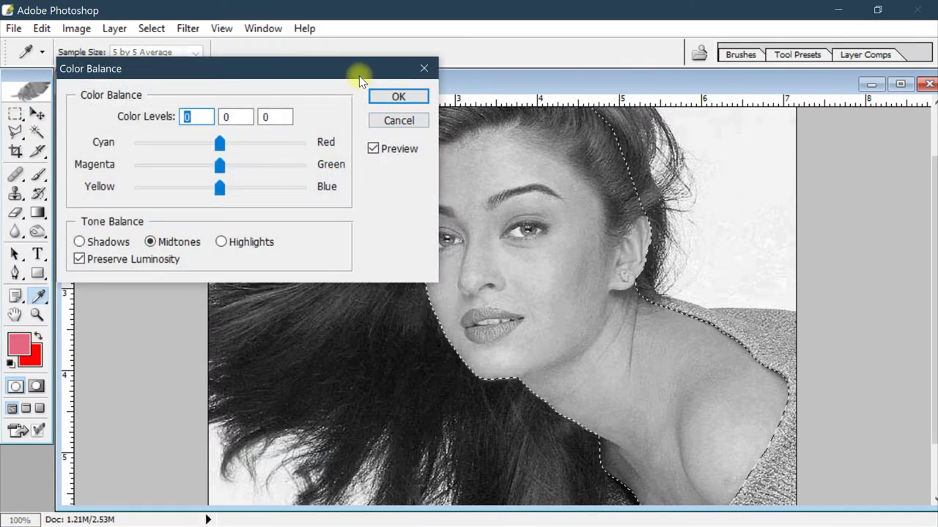
{"action": "left_click_drag", "start_coordinate": [360, 74], "coordinate": [392, 88]}
{"action": "left_click", "coordinate": [437, 140]}
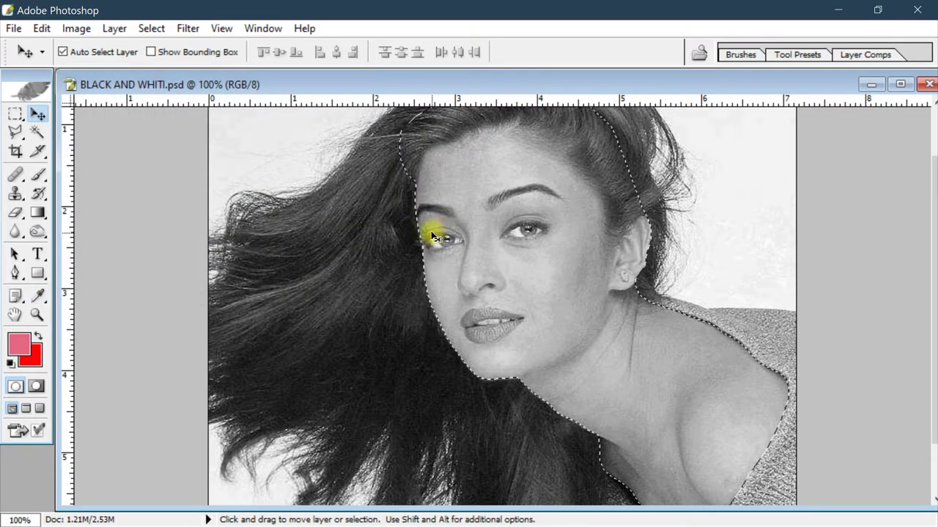
{"action": "key", "text": "ctrl+plus"}
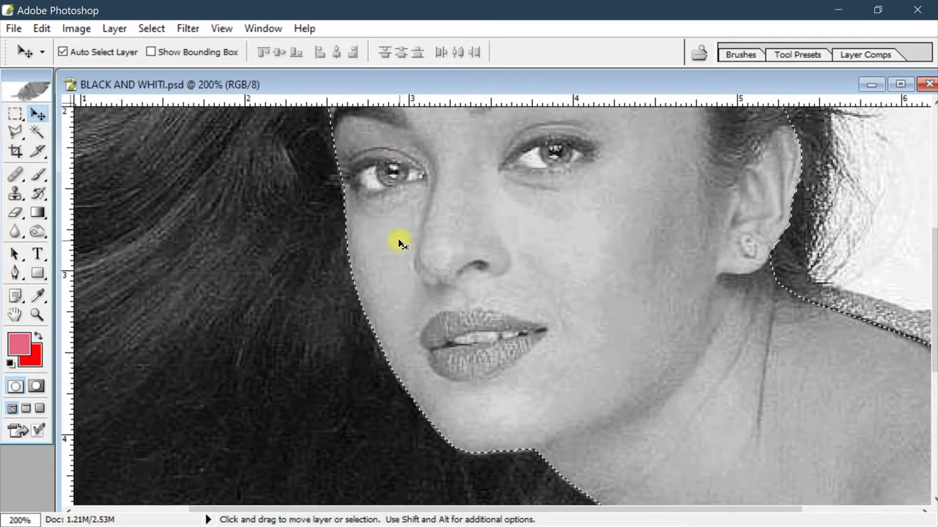
{"action": "key", "text": "ctrl+b"}
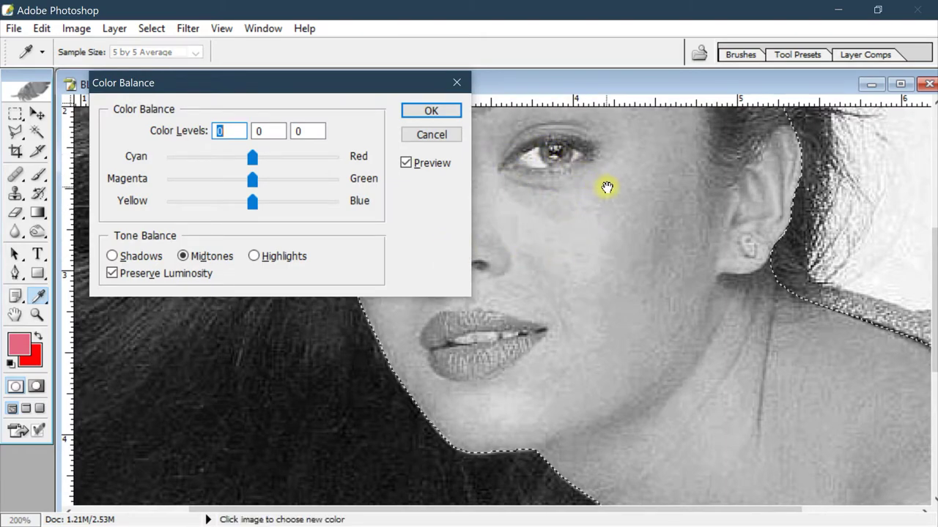
{"action": "mouse_move", "coordinate": [605, 188]}
{"action": "left_mouse_down"}
{"action": "mouse_move", "coordinate": [800, 285]}
{"action": "mouse_move", "coordinate": [754, 245]}
{"action": "mouse_move", "coordinate": [754, 281]}
{"action": "left_mouse_up"}
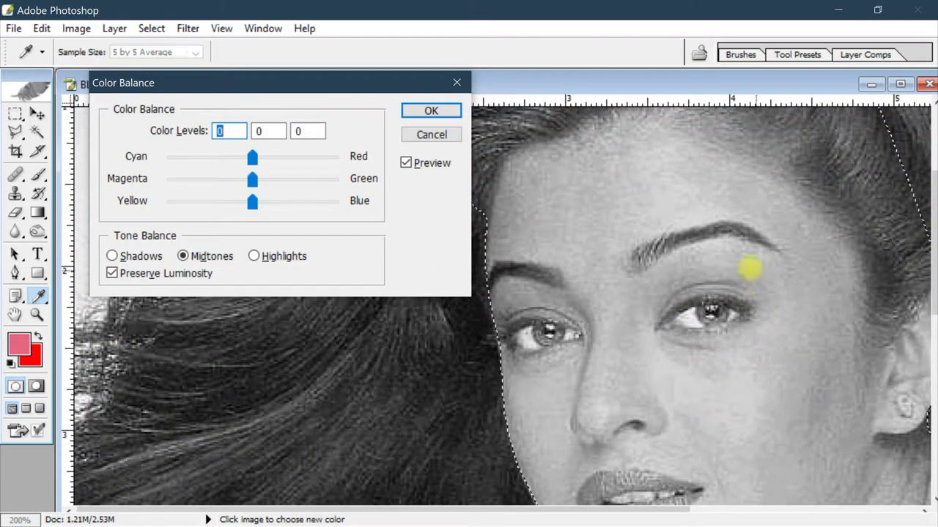
{"action": "left_click_drag", "start_coordinate": [345, 80], "coordinate": [349, 62]}
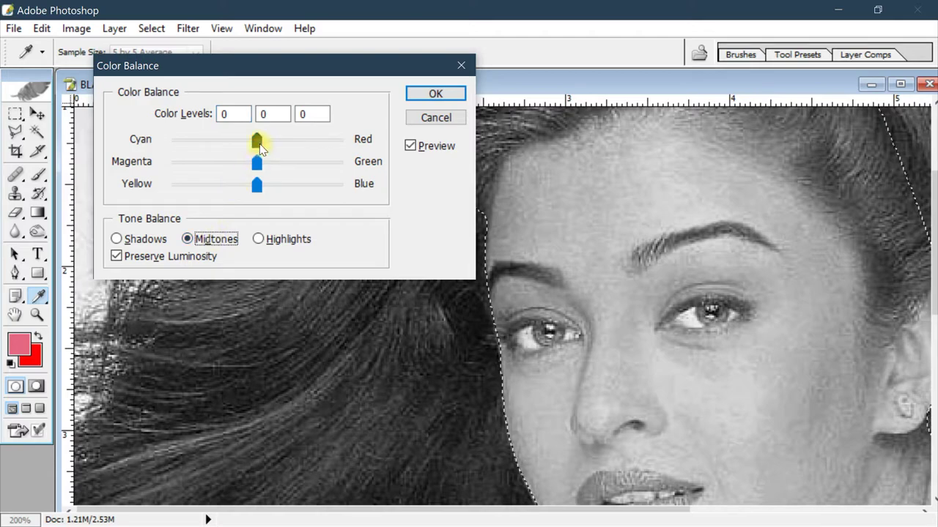
- Set the midtone colour levels to +13, -17, -32
{"action": "left_click_drag", "start_coordinate": [258, 140], "coordinate": [265, 141]}
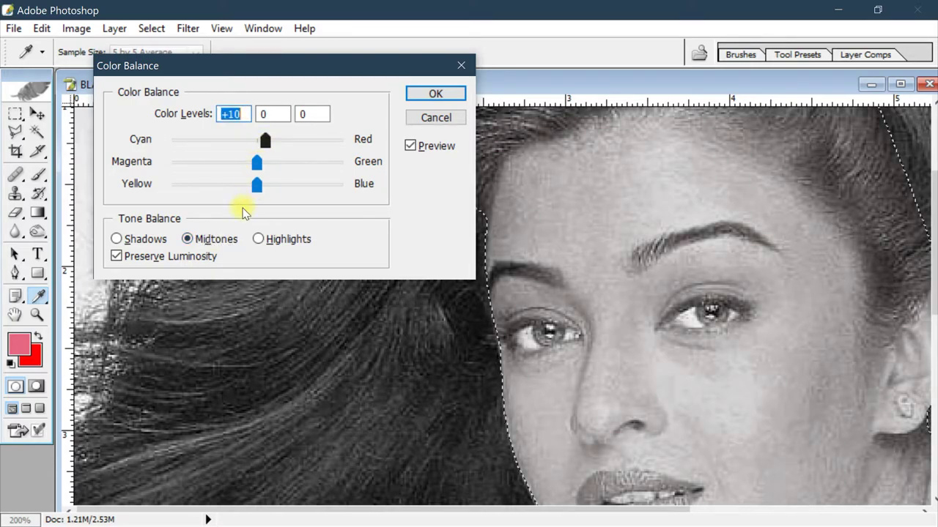
{"action": "left_click", "coordinate": [244, 167]}
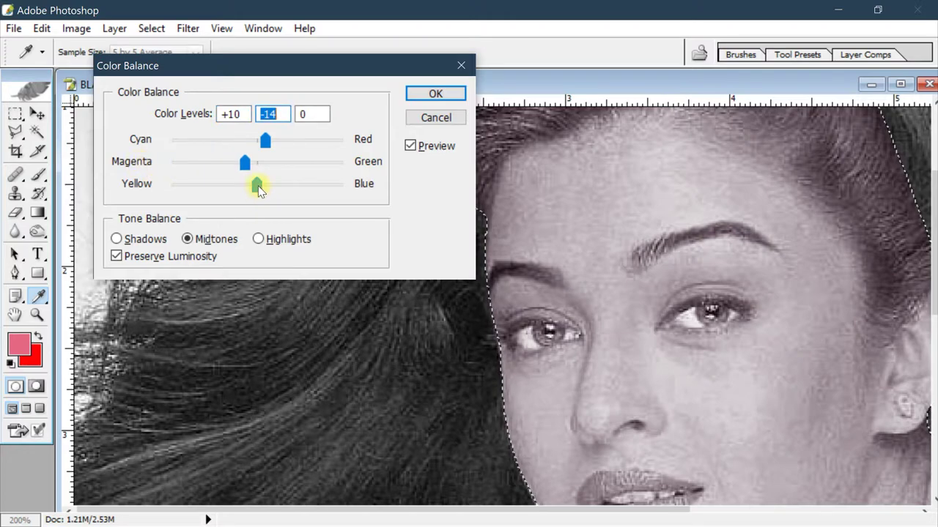
{"action": "left_click_drag", "start_coordinate": [234, 188], "coordinate": [232, 188]}
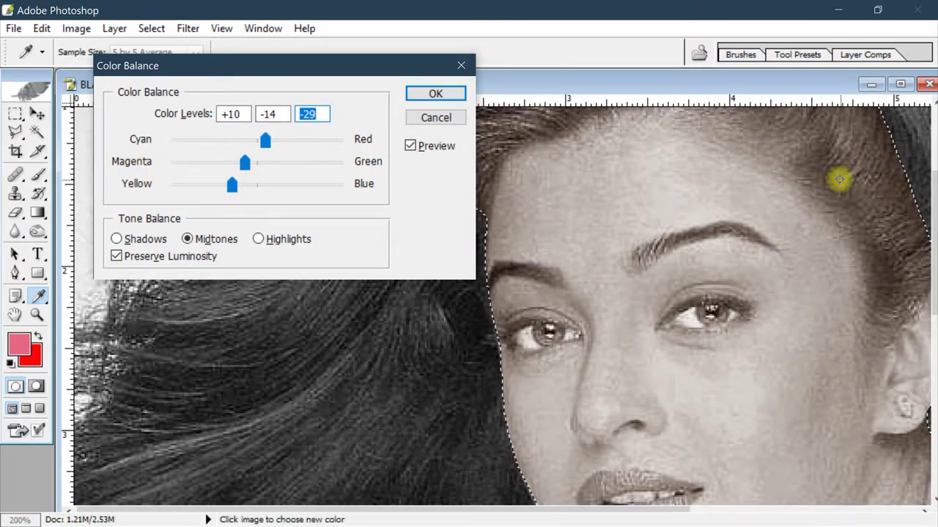
{"action": "left_click", "coordinate": [268, 144]}
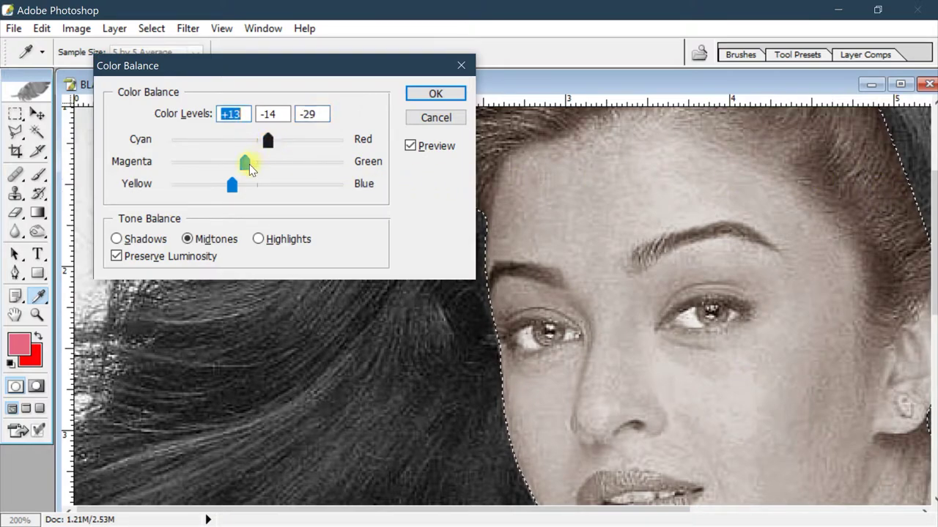
{"action": "left_click", "coordinate": [242, 165]}
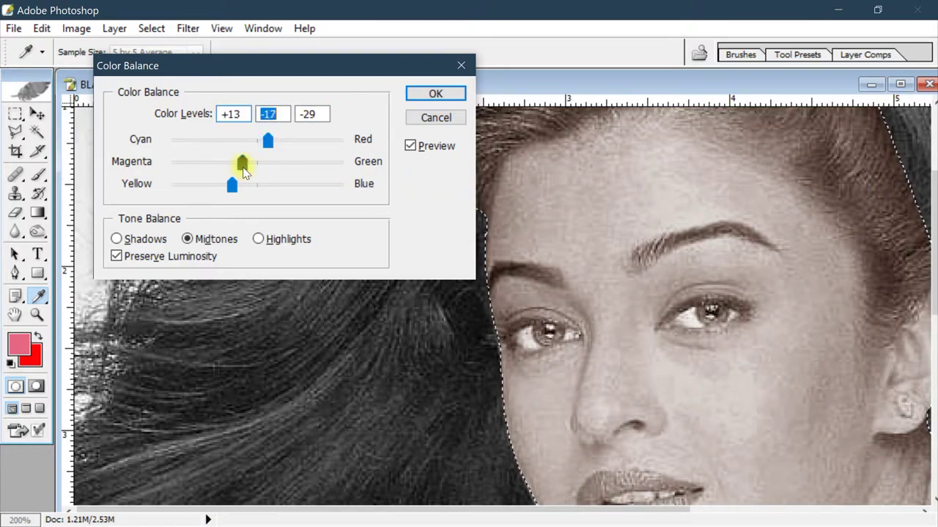
{"action": "left_click_drag", "start_coordinate": [234, 185], "coordinate": [230, 187]}
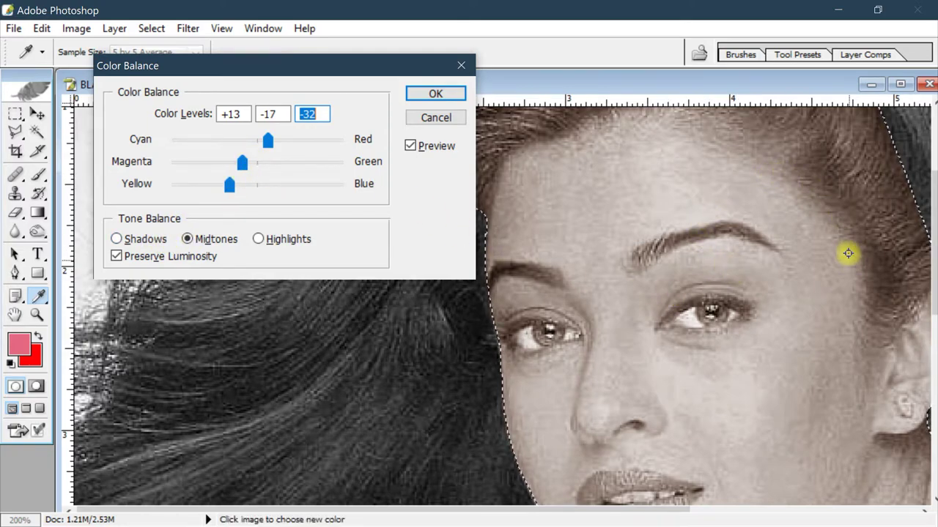
- Switch Color Balance to Shadows and set levels to +15, -12, -23
{"action": "left_click", "coordinate": [145, 240]}
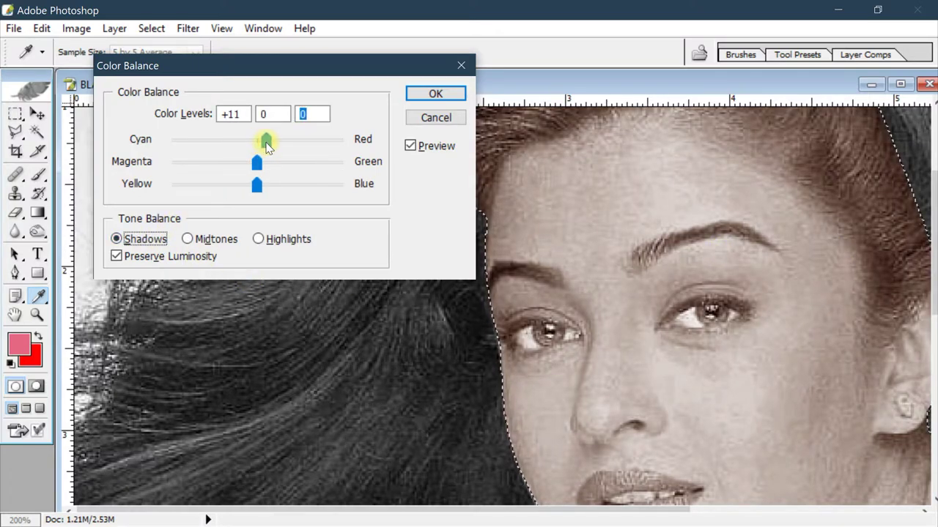
{"action": "left_click", "coordinate": [270, 141]}
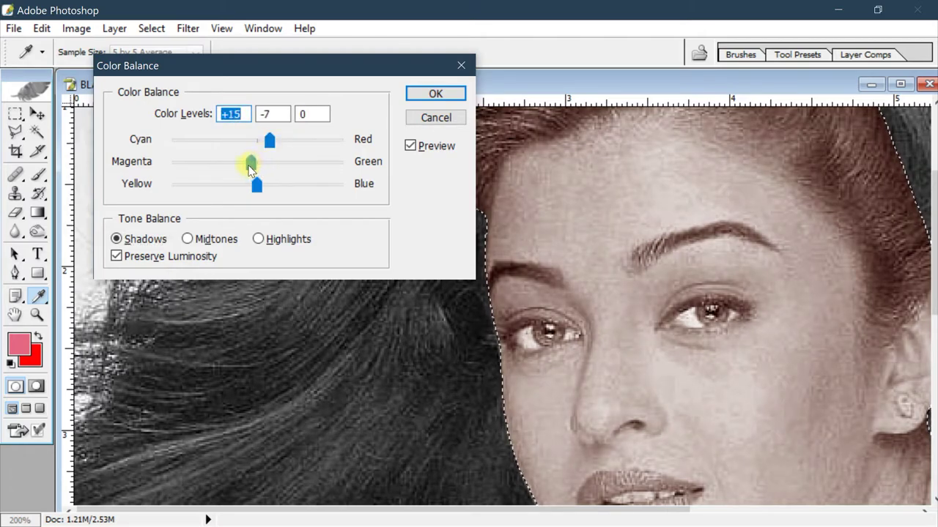
{"action": "left_click_drag", "start_coordinate": [245, 167], "coordinate": [247, 165]}
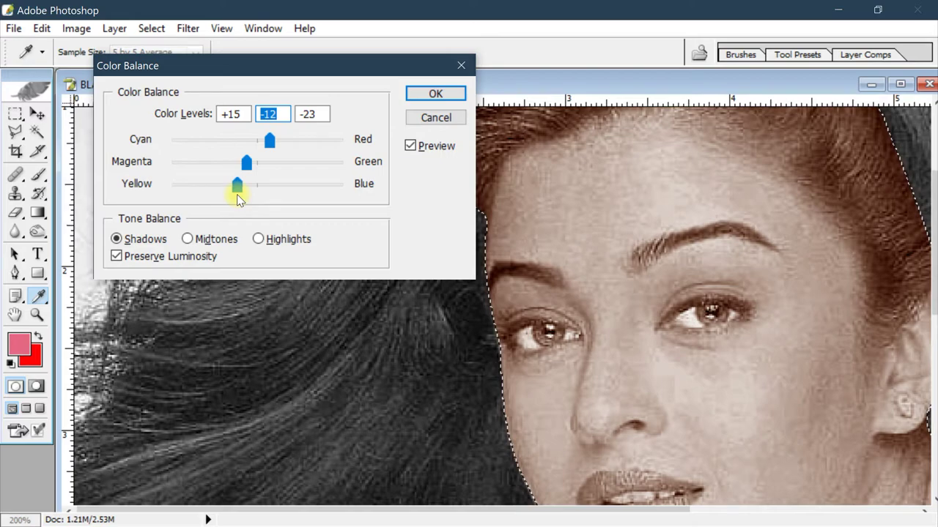
{"action": "left_click", "coordinate": [237, 195]}
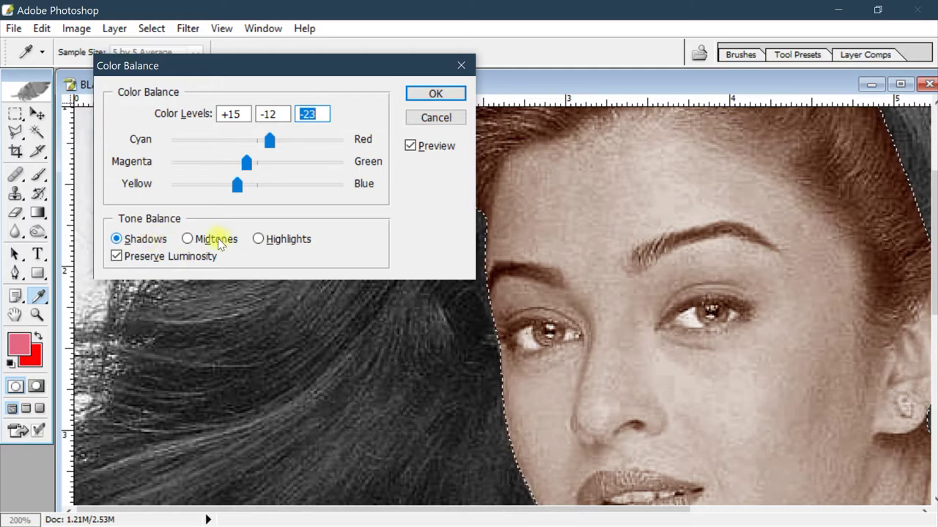
- Set the Highlights colour levels to +12, -16, -47 and commit the Color Balance
{"action": "left_click", "coordinate": [277, 242]}
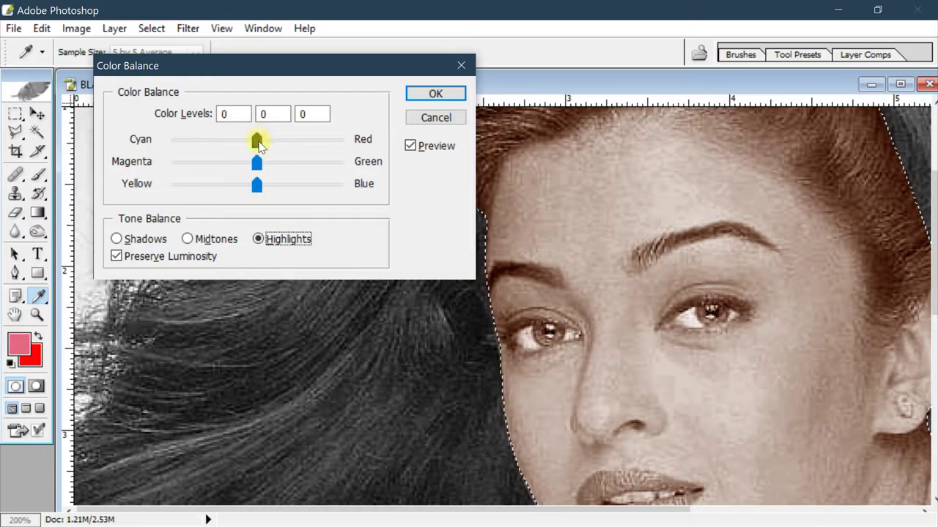
{"action": "key", "text": "ctrl+plus"}
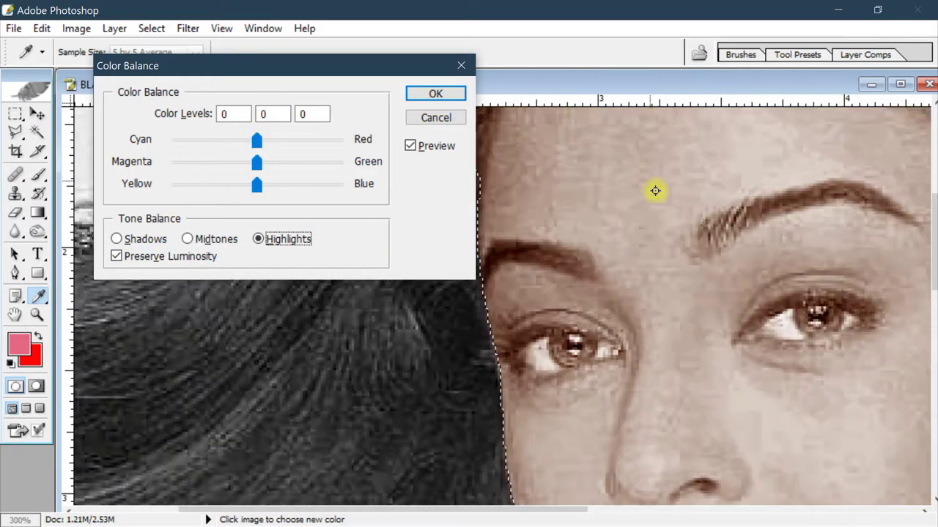
{"action": "key", "text": "ctrl+minus"}
{"action": "key", "text": "ctrl+minus"}
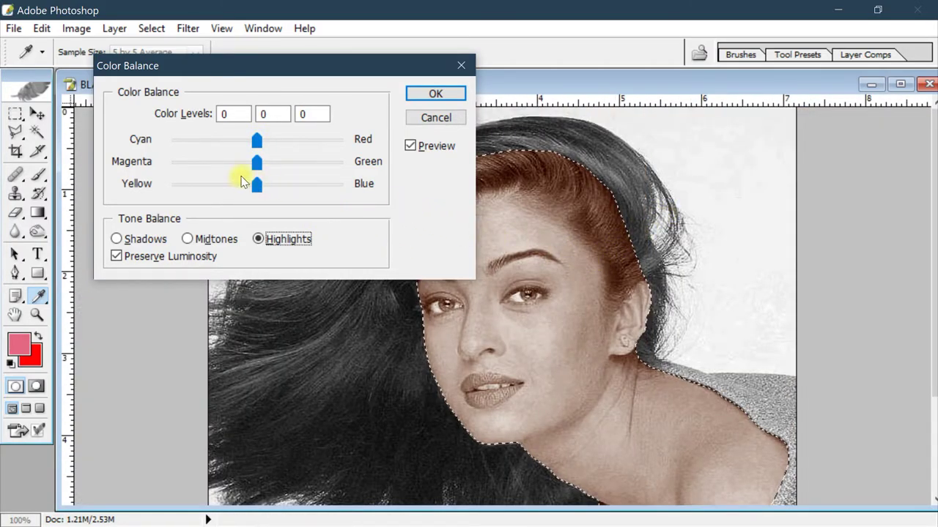
{"action": "mouse_move", "coordinate": [256, 141]}
{"action": "left_mouse_down"}
{"action": "mouse_move", "coordinate": [268, 141]}
{"action": "mouse_move", "coordinate": [238, 189]}
{"action": "mouse_move", "coordinate": [247, 162]}
{"action": "left_mouse_up"}
{"action": "mouse_move", "coordinate": [239, 185]}
{"action": "left_mouse_down"}
{"action": "mouse_move", "coordinate": [227, 187]}
{"action": "mouse_move", "coordinate": [271, 140]}
{"action": "left_mouse_up"}
{"action": "key", "text": "ctrl+plus"}
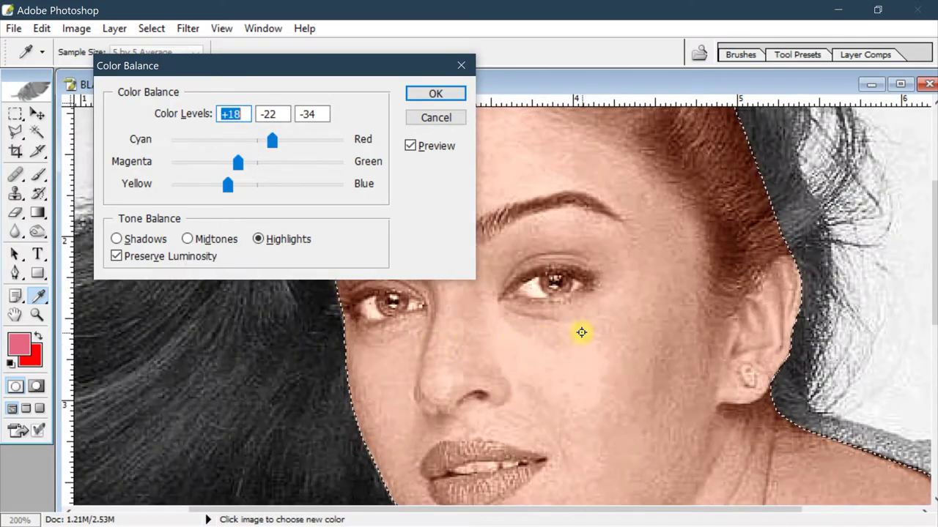
{"action": "left_click_drag", "start_coordinate": [272, 145], "coordinate": [269, 146]}
{"action": "left_click_drag", "start_coordinate": [239, 167], "coordinate": [221, 187]}
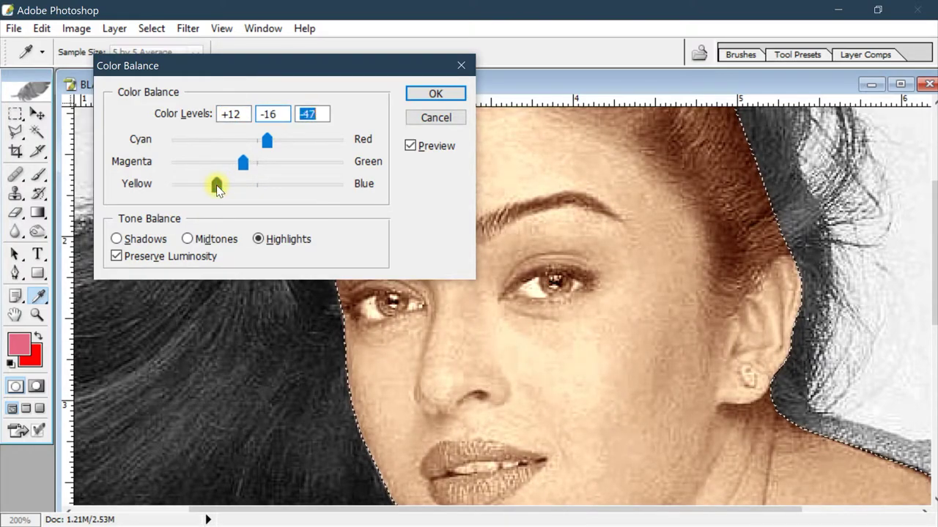
{"action": "mouse_move", "coordinate": [376, 65]}
{"action": "left_mouse_down"}
{"action": "mouse_move", "coordinate": [357, 57]}
{"action": "mouse_move", "coordinate": [383, 101]}
{"action": "left_mouse_up"}
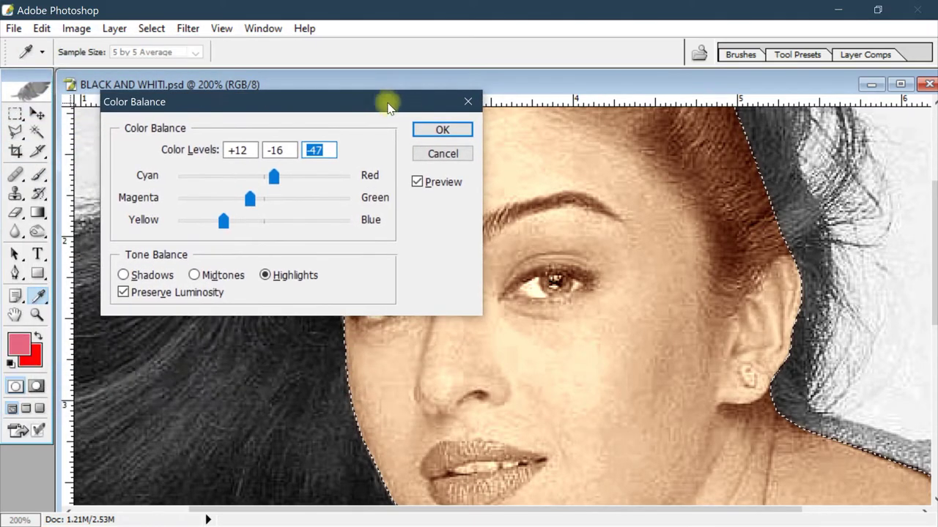
{"action": "left_click", "coordinate": [438, 130]}
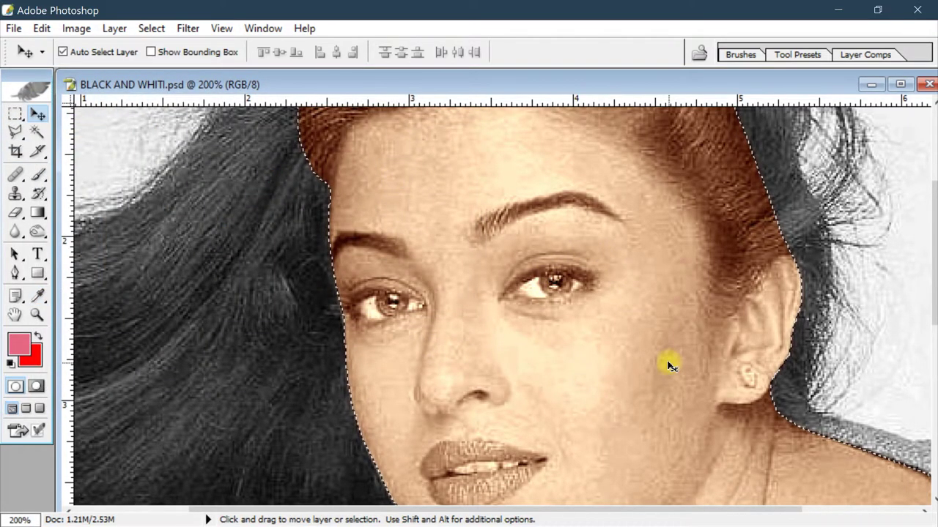
{"action": "key", "text": "ctrl+minus"}
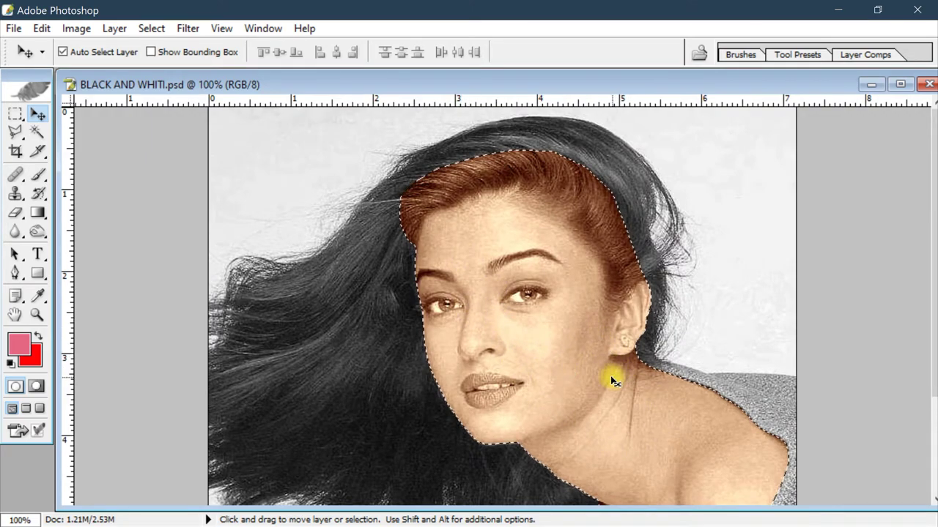
{"action": "key", "text": "ctrl+d"}
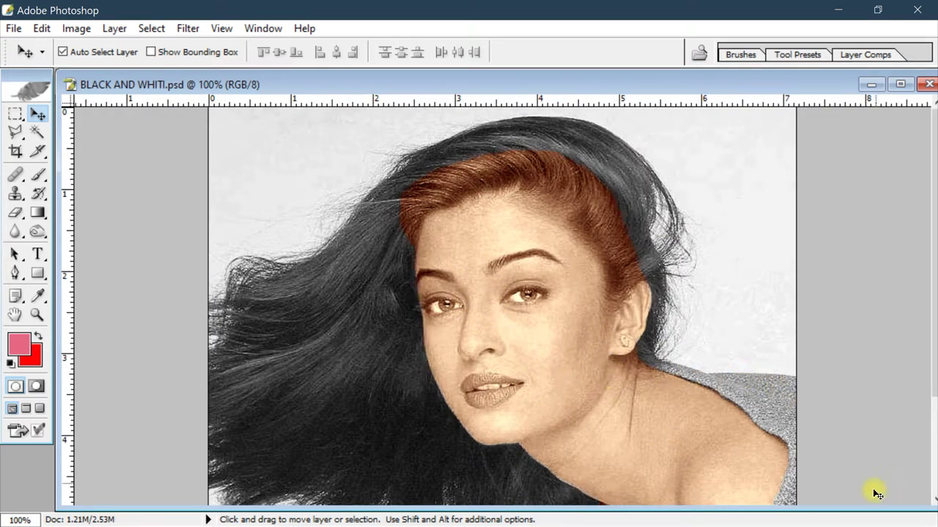
{"action": "key", "text": "ctrl+plus"}
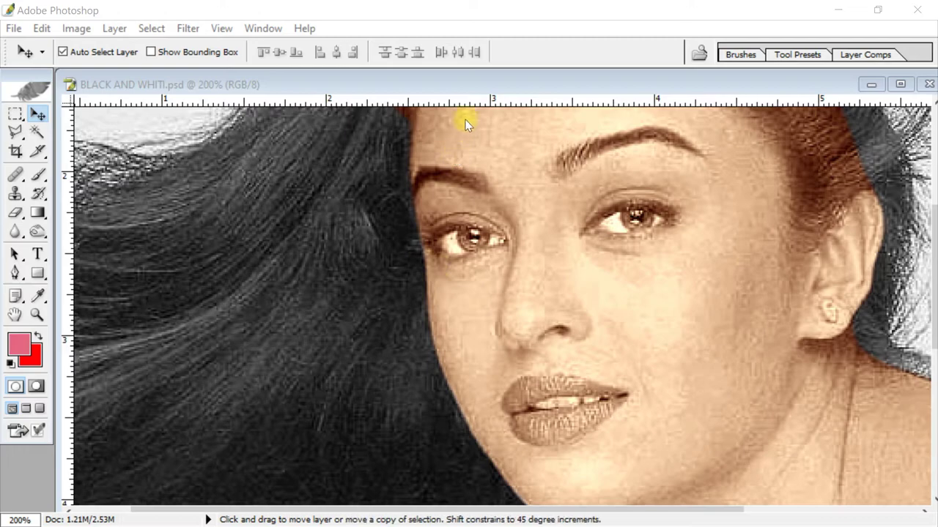
{"action": "left_click", "coordinate": [469, 85]}
{"action": "key", "text": "ctrl+shift+d"}
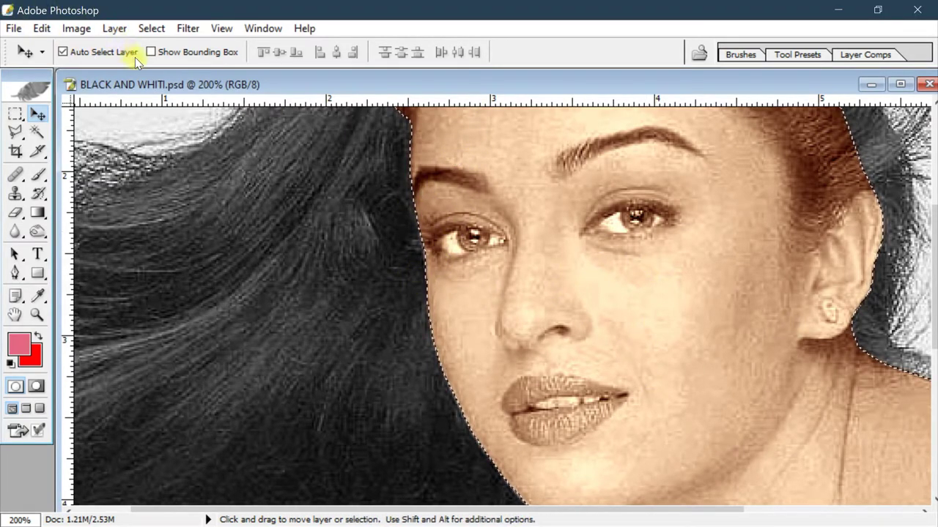
- Apply a midtone Color Balance of +15, −10, −24 to the selected face
{"action": "key", "text": "ctrl+b"}
{"action": "left_click_drag", "start_coordinate": [290, 109], "coordinate": [279, 128]}
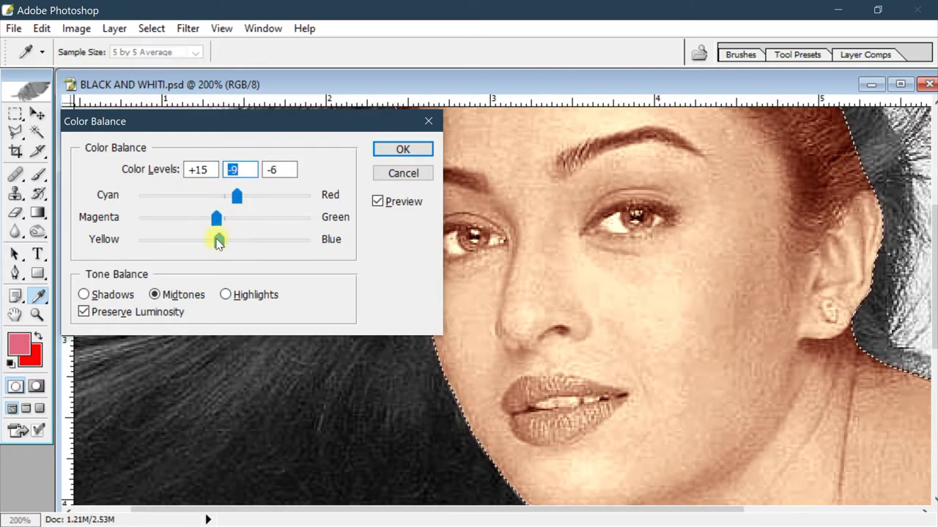
{"action": "left_click", "coordinate": [208, 242]}
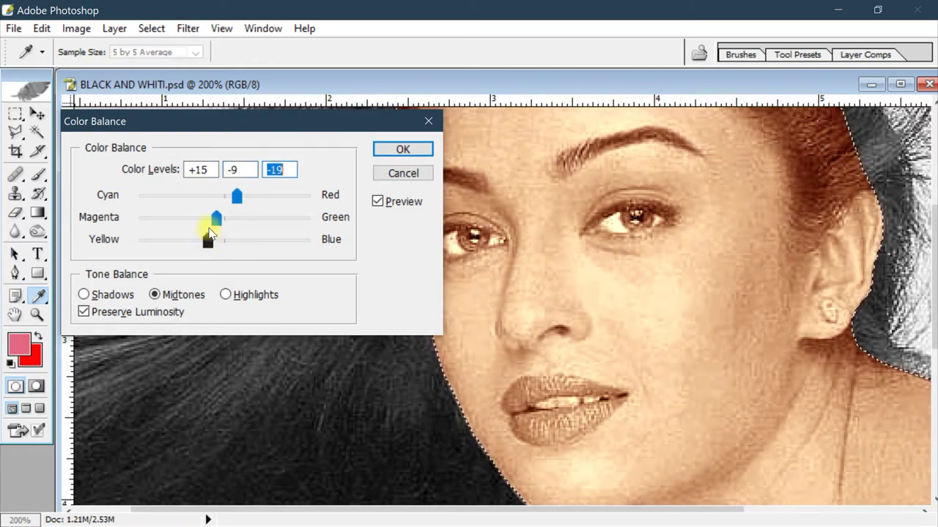
{"action": "left_click", "coordinate": [208, 244]}
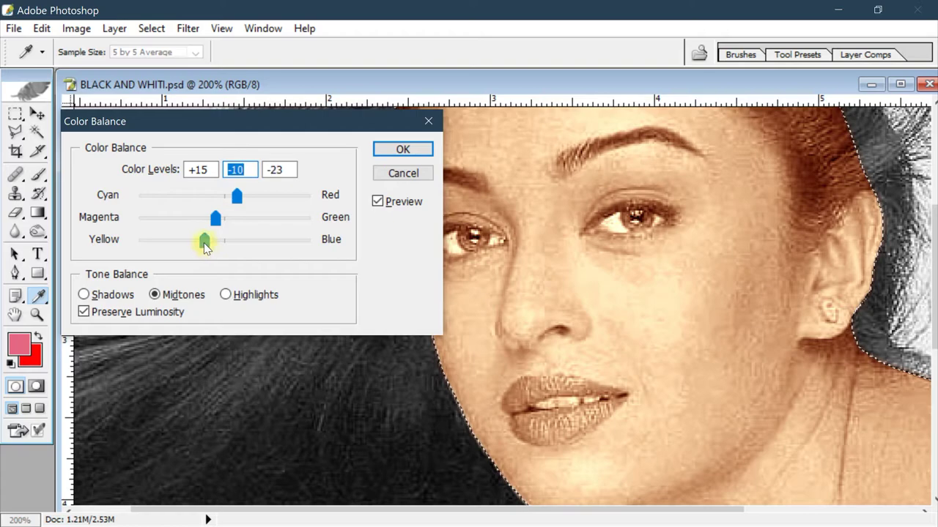
{"action": "left_click", "coordinate": [403, 149]}
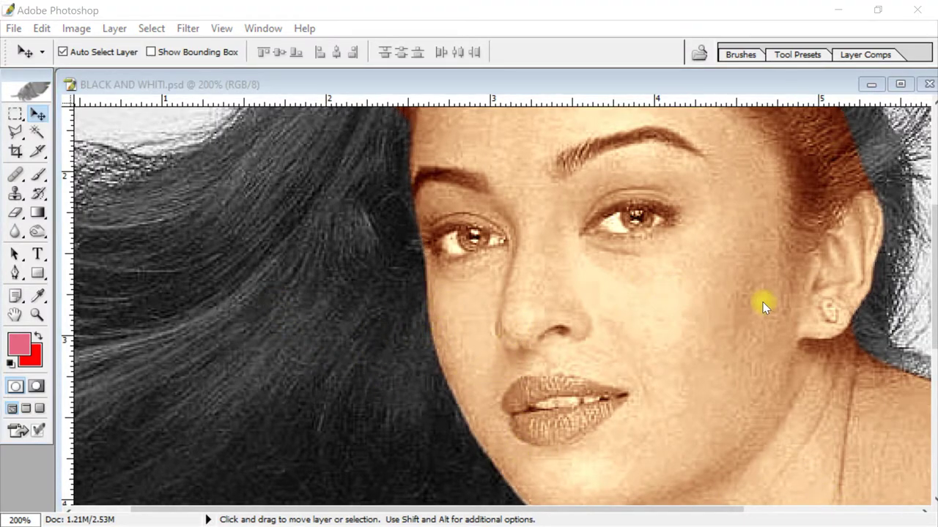
- Deselect the face, zoom to 200% on the hairline, and pick the History Brush
{"action": "left_click", "coordinate": [499, 89]}
{"action": "key", "text": "ctrl+minus"}
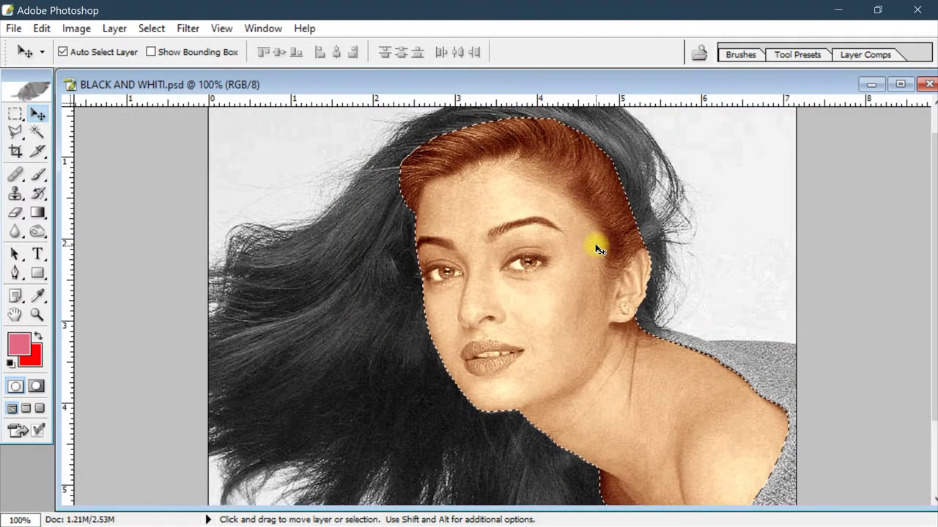
{"action": "key", "text": "ctrl+d"}
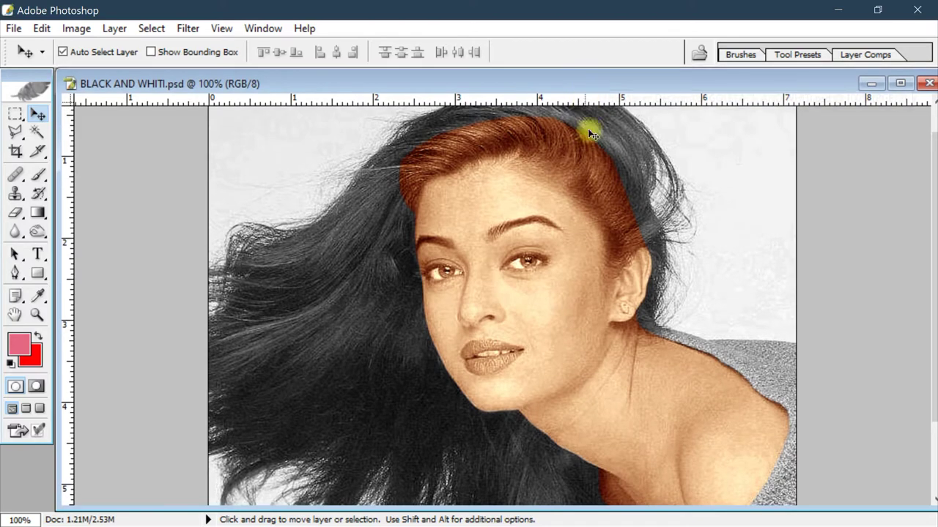
{"action": "key", "text": "ctrl+minus"}
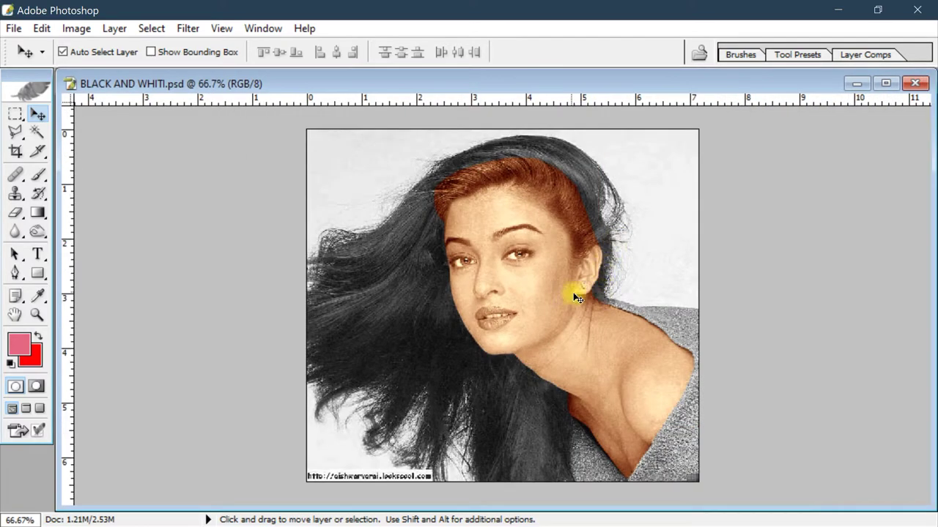
{"action": "key", "text": "ctrl+plus"}
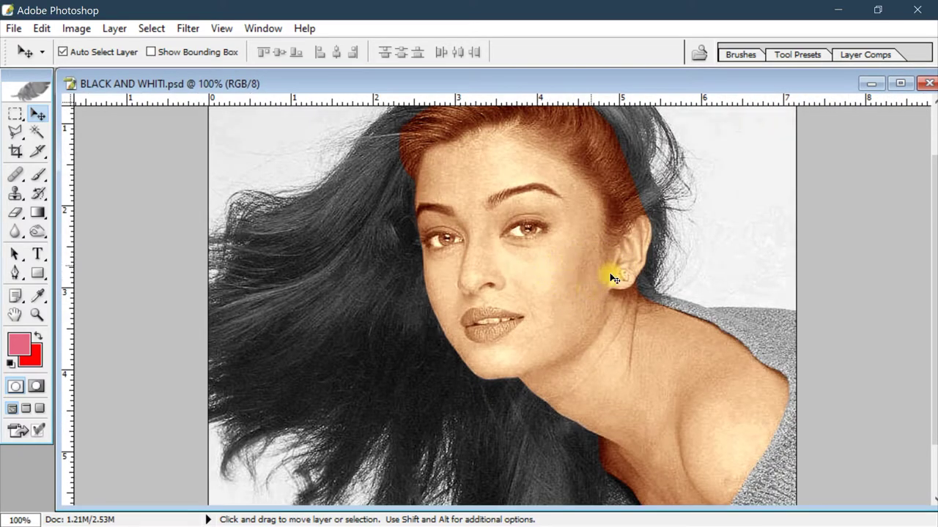
{"action": "key", "text": "ctrl+plus"}
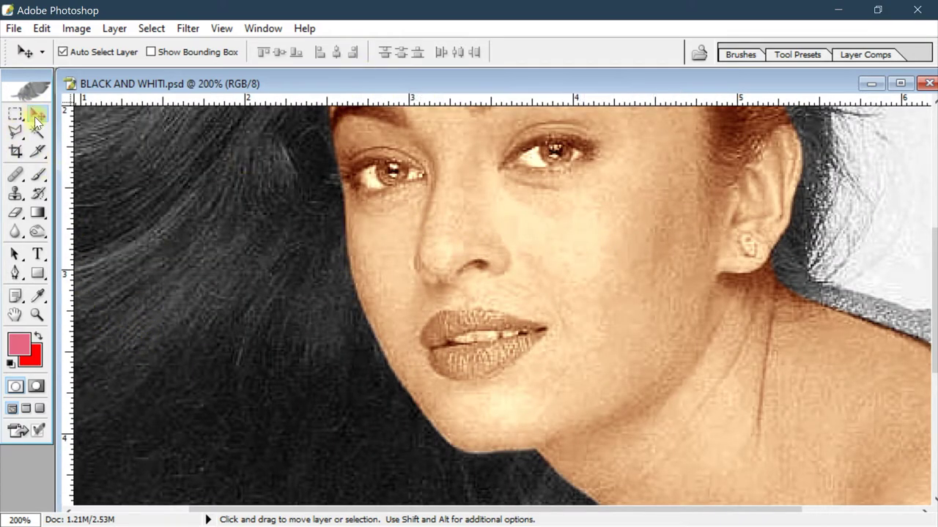
{"action": "left_click_drag", "start_coordinate": [614, 231], "coordinate": [628, 486]}
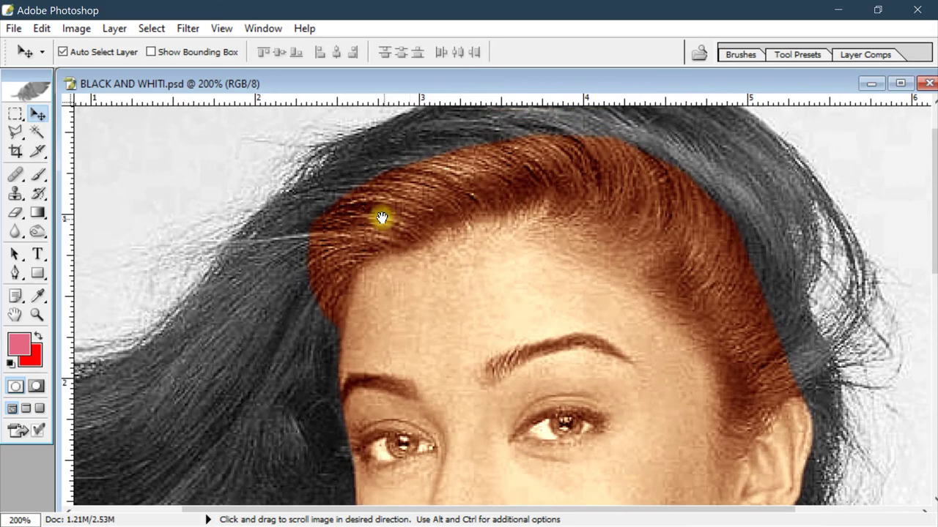
{"action": "key", "text": "space"}
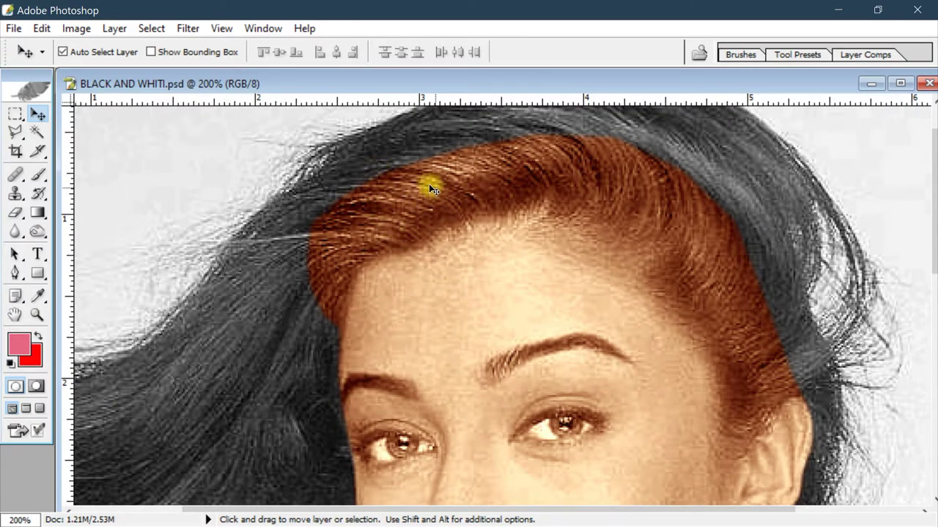
{"action": "left_click", "coordinate": [38, 194]}
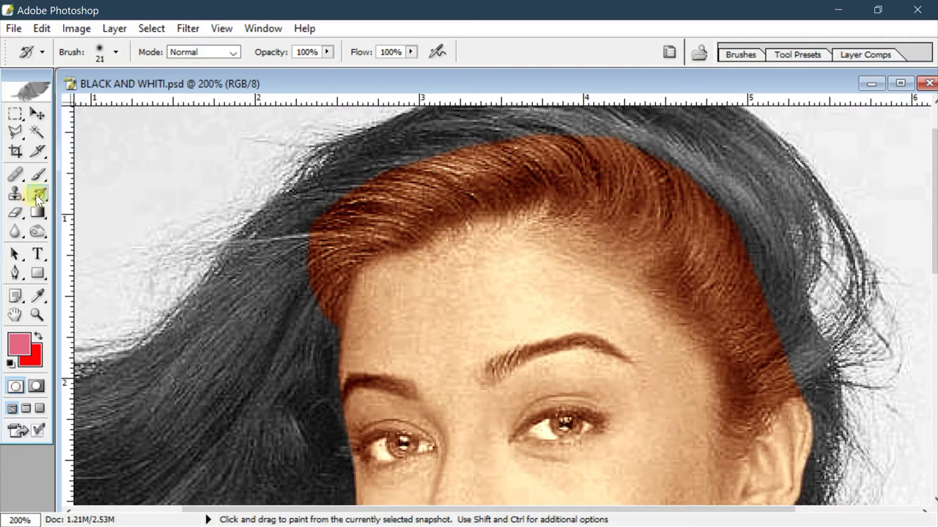
- Open the 1a.jpg landscape photo and enlarge its window
{"action": "left_click_drag", "start_coordinate": [38, 195], "coordinate": [79, 192]}
{"action": "left_click", "coordinate": [143, 413]}
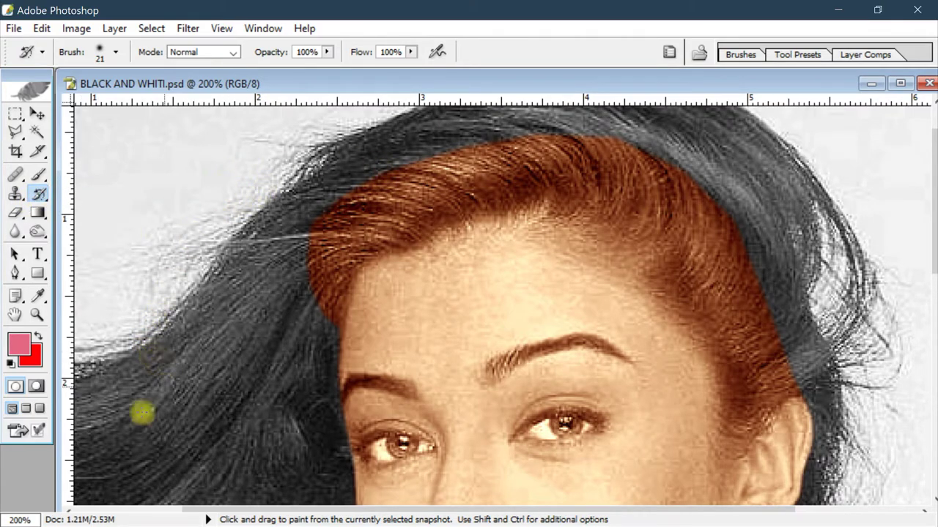
{"action": "double_click", "coordinate": [25, 473]}
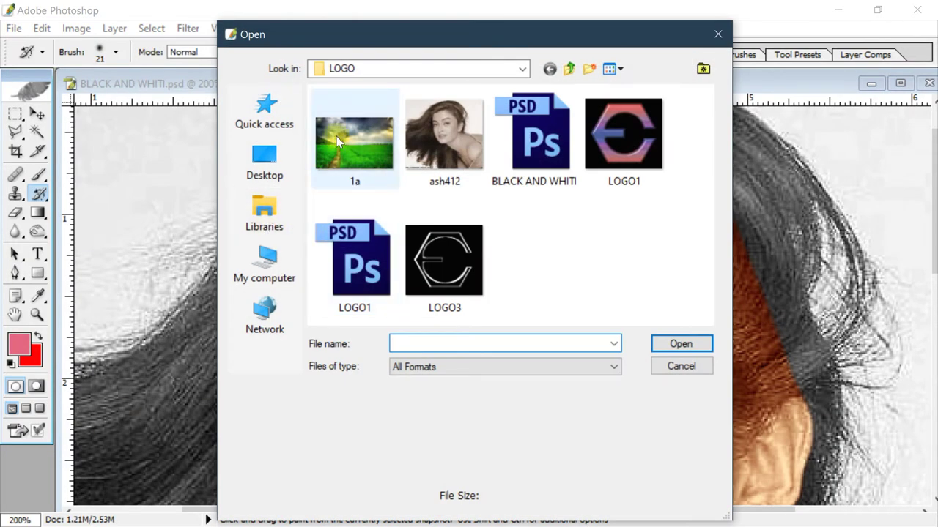
{"action": "left_click", "coordinate": [340, 132]}
{"action": "double_click", "coordinate": [342, 131]}
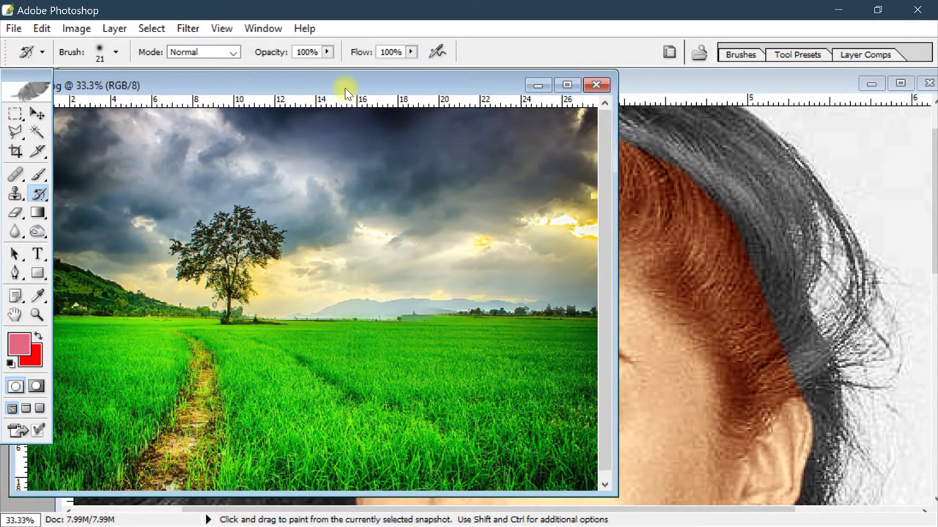
{"action": "left_click_drag", "start_coordinate": [345, 92], "coordinate": [390, 88]}
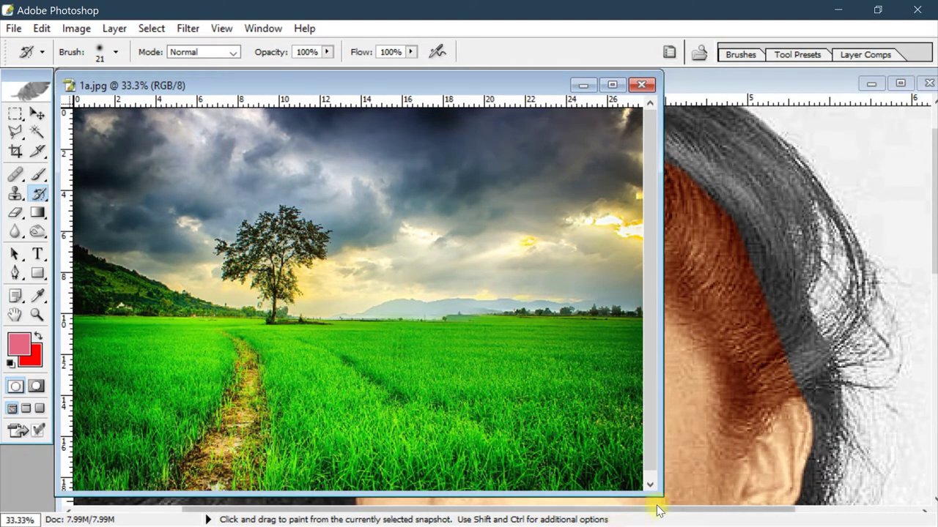
{"action": "left_click_drag", "start_coordinate": [660, 494], "coordinate": [858, 510]}
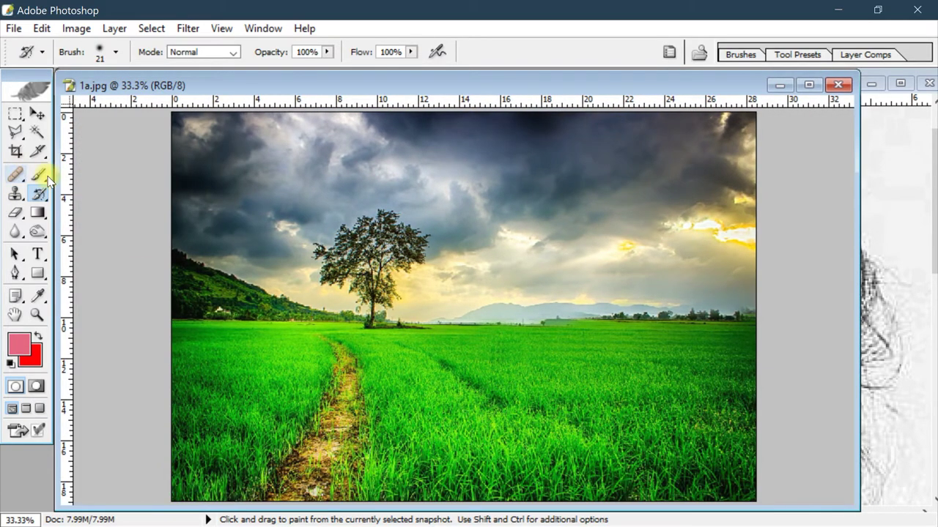
- Paint six thick red brush strokes across the sky and field
{"action": "left_click", "coordinate": [40, 175]}
{"action": "left_click", "coordinate": [38, 336]}
{"action": "mouse_move", "coordinate": [295, 157]}
{"action": "left_mouse_down"}
{"action": "mouse_move", "coordinate": [294, 211]}
{"action": "mouse_move", "coordinate": [650, 220]}
{"action": "mouse_move", "coordinate": [701, 330]}
{"action": "mouse_move", "coordinate": [761, 353]}
{"action": "left_mouse_up"}
{"action": "mouse_move", "coordinate": [189, 228]}
{"action": "left_mouse_down"}
{"action": "mouse_move", "coordinate": [326, 293]}
{"action": "mouse_move", "coordinate": [575, 284]}
{"action": "left_mouse_up"}
{"action": "left_click_drag", "start_coordinate": [276, 348], "coordinate": [660, 333]}
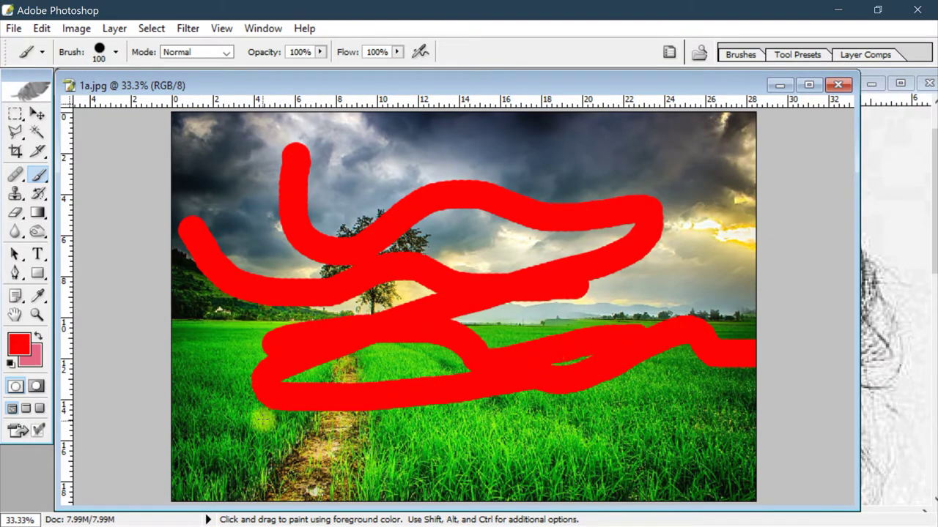
{"action": "mouse_move", "coordinate": [208, 384]}
{"action": "left_mouse_down"}
{"action": "mouse_move", "coordinate": [614, 414]}
{"action": "mouse_move", "coordinate": [632, 406]}
{"action": "left_mouse_up"}
{"action": "left_click_drag", "start_coordinate": [683, 208], "coordinate": [480, 440]}
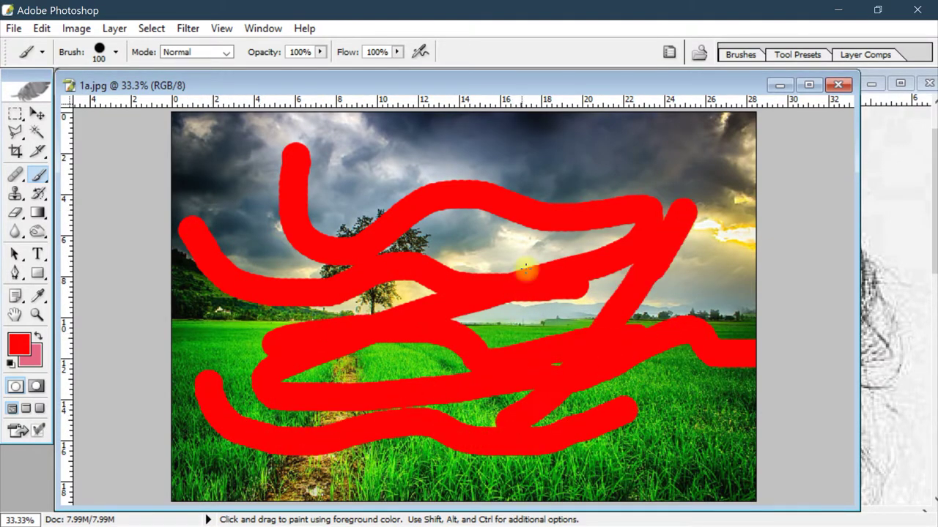
{"action": "left_click_drag", "start_coordinate": [513, 236], "coordinate": [186, 448]}
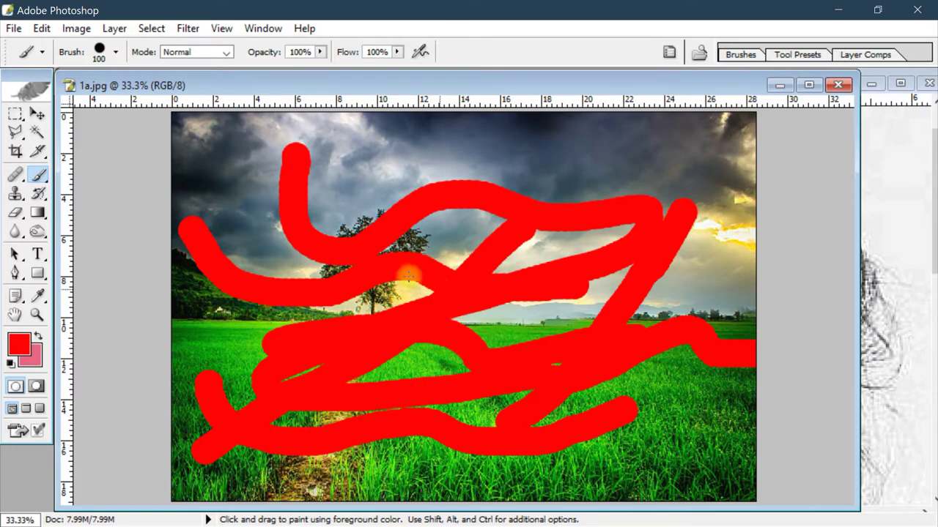
- Select the History Brush and set its size to 600
{"action": "left_click", "coordinate": [38, 193]}
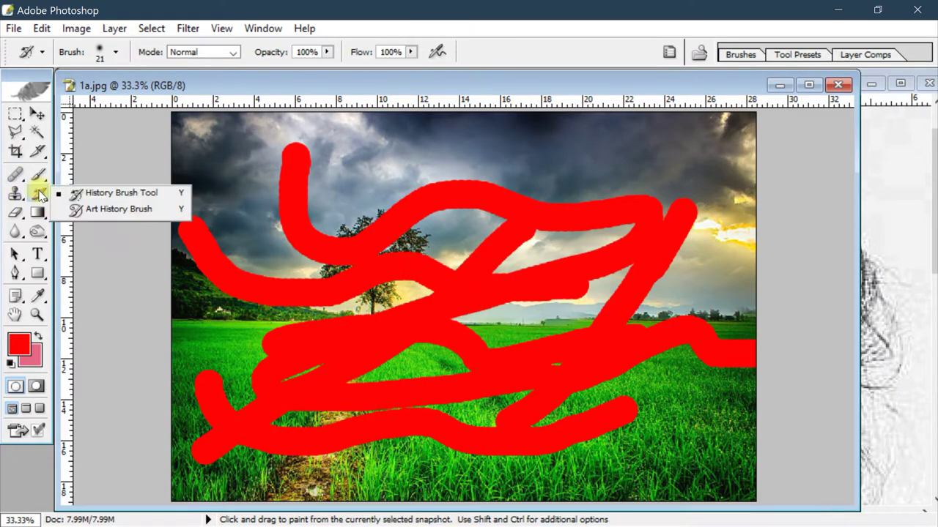
{"action": "left_click", "coordinate": [100, 195]}
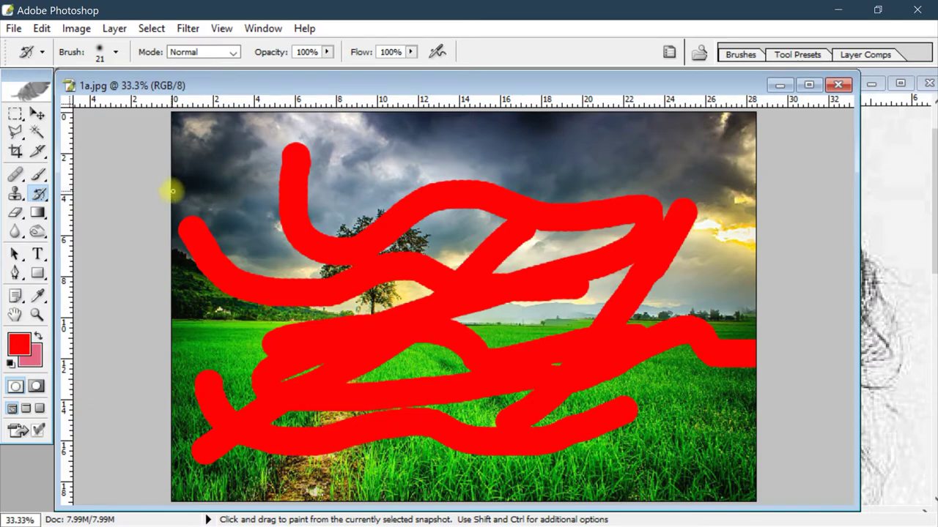
{"action": "key", "text": "bracketright"}
{"action": "key", "text": "bracketright"}
{"action": "key", "text": "bracketright"}
{"action": "key", "text": "bracketright"}
{"action": "key", "text": "bracketright"}
{"action": "key", "text": "bracketright"}
{"action": "key", "text": "bracketright"}
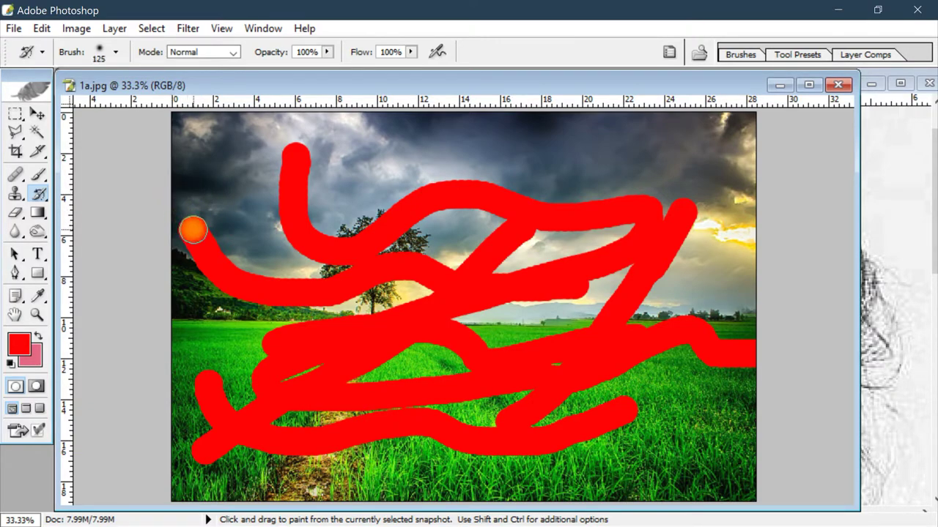
{"action": "key", "text": "bracketright"}
{"action": "key", "text": "bracketright"}
{"action": "key", "text": "bracketright"}
{"action": "key", "text": "bracketright"}
{"action": "key", "text": "bracketright"}
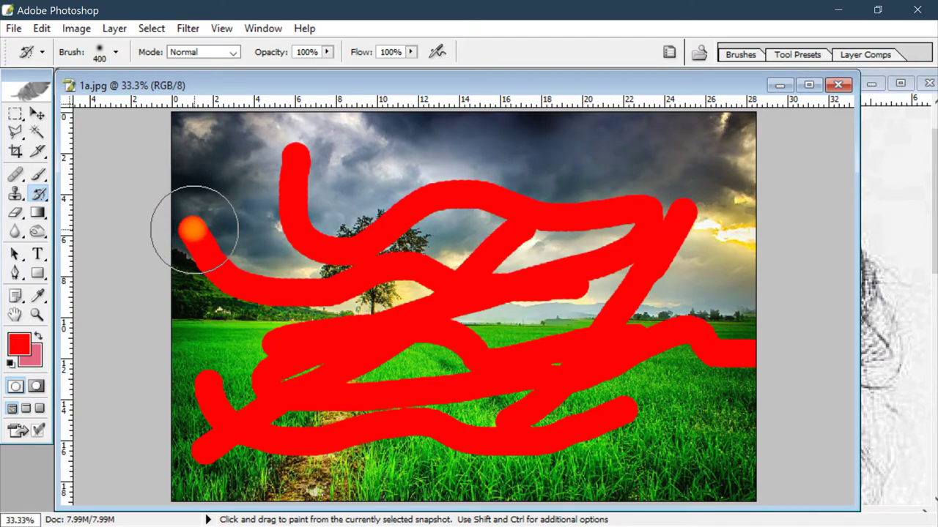
{"action": "key", "text": "bracketright"}
{"action": "key", "text": "bracketright"}
{"action": "key", "text": "bracketright"}
{"action": "key", "text": "bracketright"}
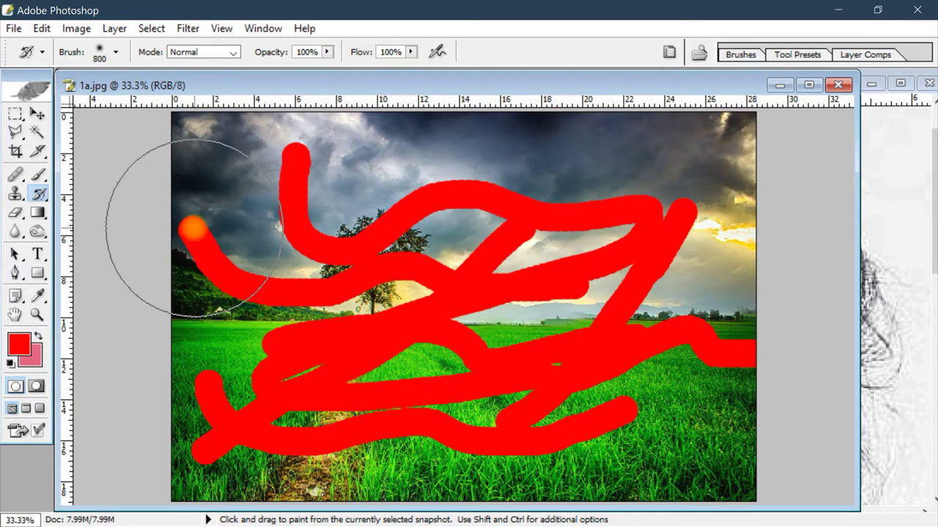
{"action": "key", "text": "bracketleft"}
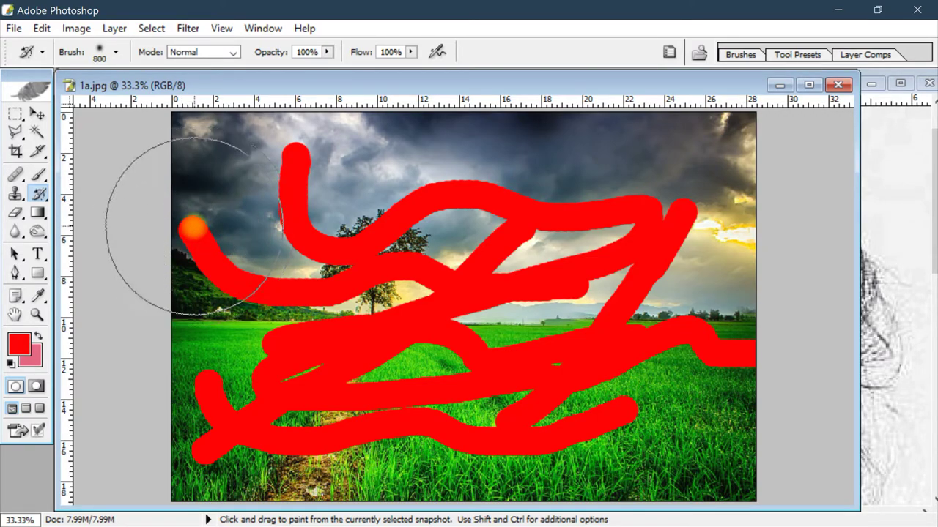
{"action": "key", "text": "bracketleft"}
{"action": "key", "text": "bracketleft"}
{"action": "key", "text": "bracketleft"}
{"action": "key", "text": "bracketleft"}
{"action": "key", "text": "bracketleft"}
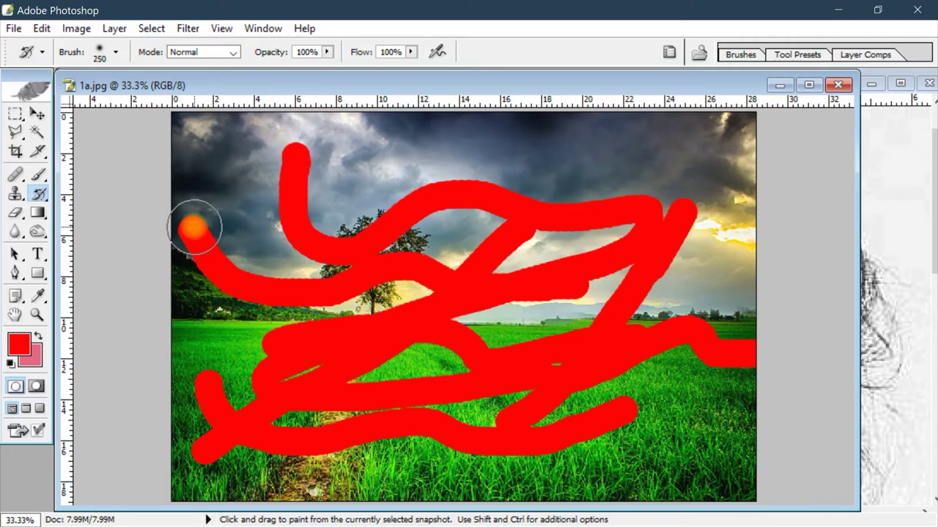
{"action": "key", "text": "bracketright"}
{"action": "key", "text": "bracketright"}
{"action": "key", "text": "bracketright"}
{"action": "key", "text": "bracketright"}
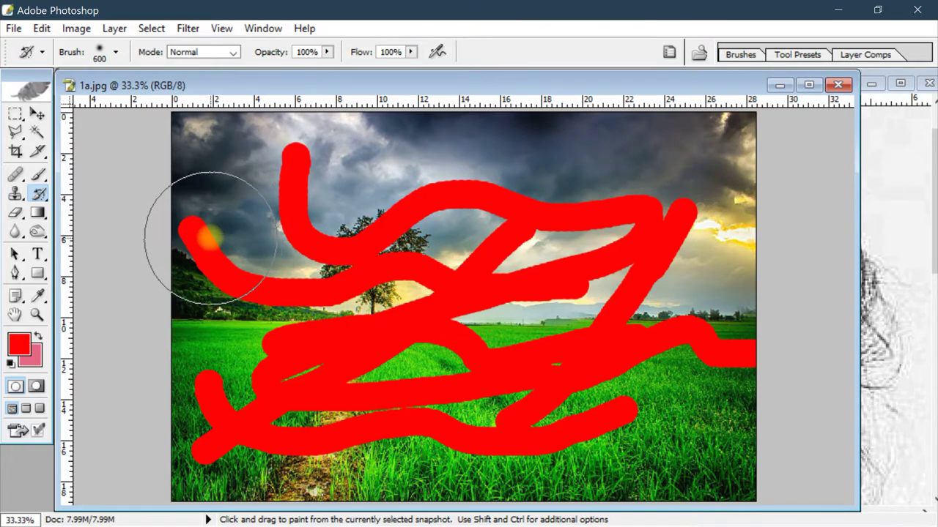
- Paint away the red strokes at 100% and 50% opacity, then revert with F12
{"action": "mouse_move", "coordinate": [210, 237]}
{"action": "left_mouse_down"}
{"action": "mouse_move", "coordinate": [271, 261]}
{"action": "mouse_move", "coordinate": [272, 198]}
{"action": "mouse_move", "coordinate": [360, 168]}
{"action": "mouse_move", "coordinate": [364, 307]}
{"action": "mouse_move", "coordinate": [381, 234]}
{"action": "mouse_move", "coordinate": [425, 268]}
{"action": "mouse_move", "coordinate": [366, 282]}
{"action": "mouse_move", "coordinate": [261, 286]}
{"action": "left_mouse_up"}
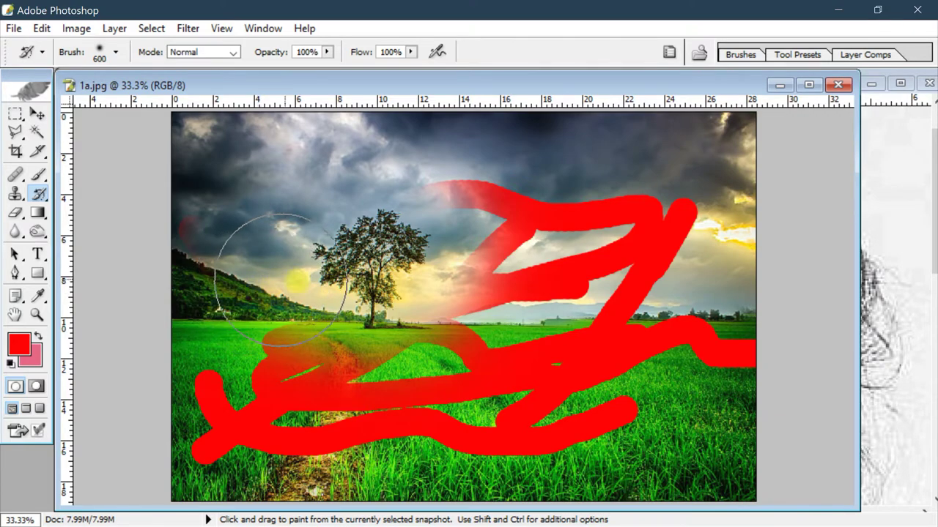
{"action": "key", "text": "5"}
{"action": "mouse_move", "coordinate": [381, 246]}
{"action": "left_mouse_down"}
{"action": "mouse_move", "coordinate": [540, 234]}
{"action": "mouse_move", "coordinate": [632, 210]}
{"action": "mouse_move", "coordinate": [502, 272]}
{"action": "mouse_move", "coordinate": [585, 341]}
{"action": "mouse_move", "coordinate": [712, 366]}
{"action": "mouse_move", "coordinate": [429, 408]}
{"action": "mouse_move", "coordinate": [293, 352]}
{"action": "mouse_move", "coordinate": [392, 393]}
{"action": "left_mouse_up"}
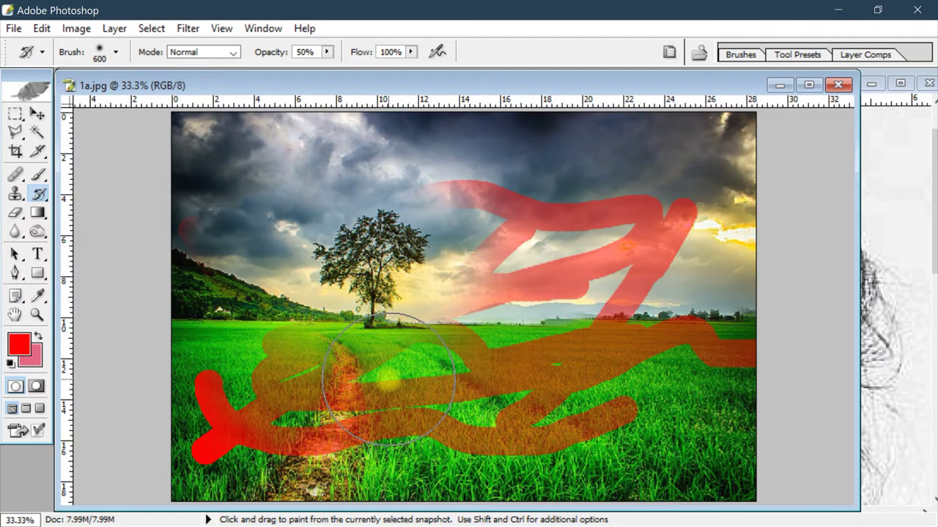
{"action": "key", "text": "0"}
{"action": "mouse_move", "coordinate": [535, 271]}
{"action": "left_mouse_down"}
{"action": "mouse_move", "coordinate": [522, 205]}
{"action": "mouse_move", "coordinate": [540, 251]}
{"action": "mouse_move", "coordinate": [580, 241]}
{"action": "mouse_move", "coordinate": [503, 315]}
{"action": "mouse_move", "coordinate": [333, 392]}
{"action": "left_mouse_up"}
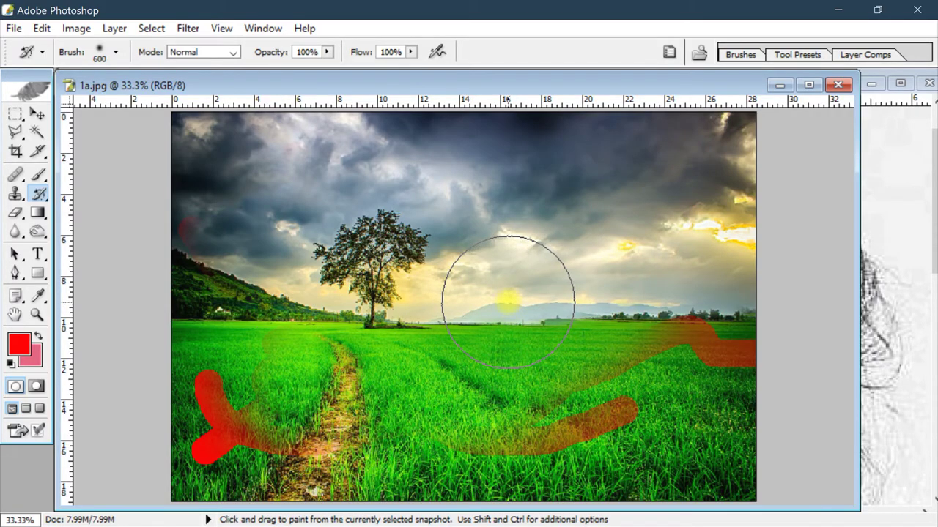
{"action": "key", "text": "F12"}
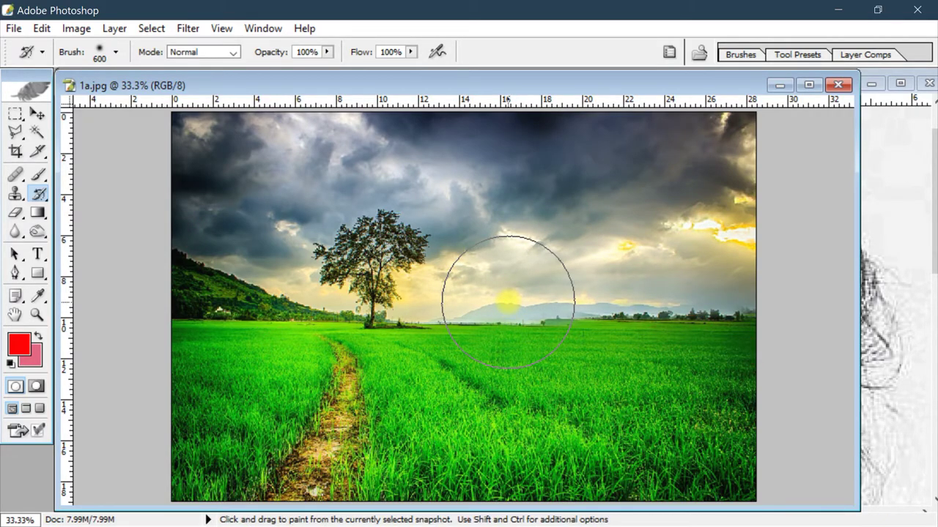
{"action": "left_click", "coordinate": [37, 116]}
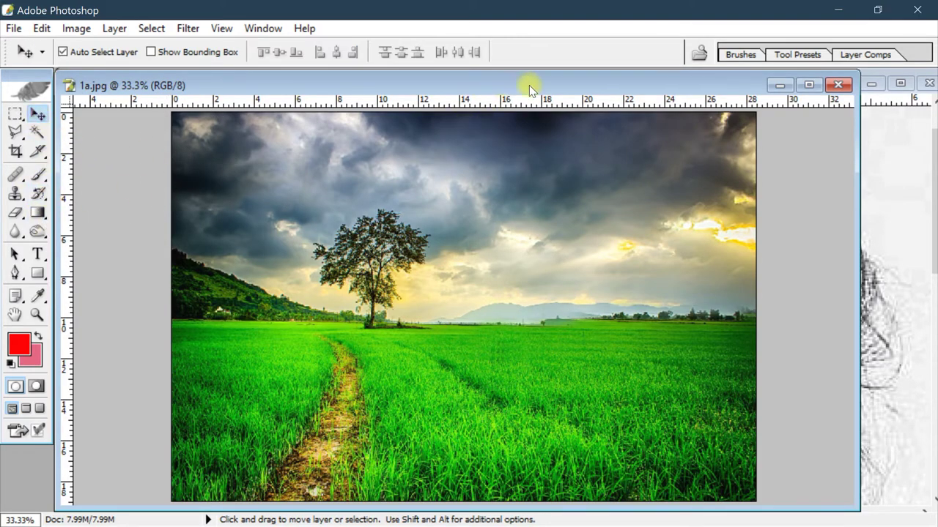
- Back on the portrait, paint from history along the hairline at size 90, 20% opacity
{"action": "left_click", "coordinate": [838, 85]}
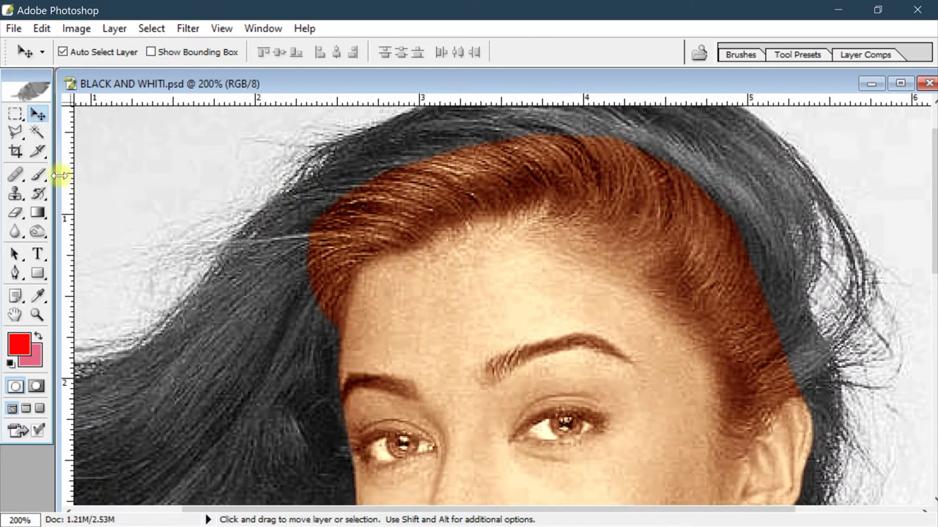
{"action": "left_click", "coordinate": [39, 195]}
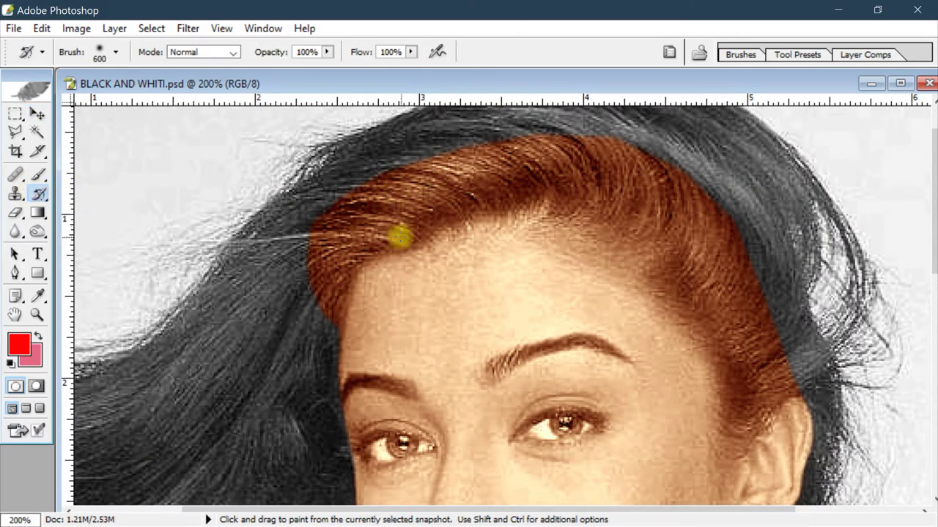
{"action": "key", "text": "bracketleft"}
{"action": "key", "text": "bracketleft"}
{"action": "key", "text": "bracketleft"}
{"action": "key", "text": "bracketleft"}
{"action": "key", "text": "bracketleft"}
{"action": "key", "text": "bracketleft"}
{"action": "key", "text": "bracketleft"}
{"action": "key", "text": "bracketleft"}
{"action": "key", "text": "bracketleft"}
{"action": "key", "text": "bracketleft"}
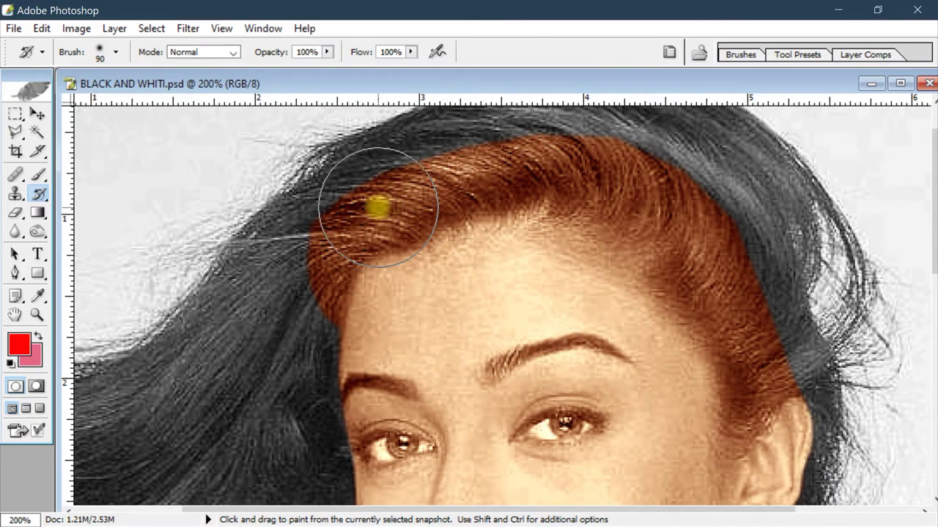
{"action": "key", "text": "bracketleft"}
{"action": "key", "text": "bracketleft"}
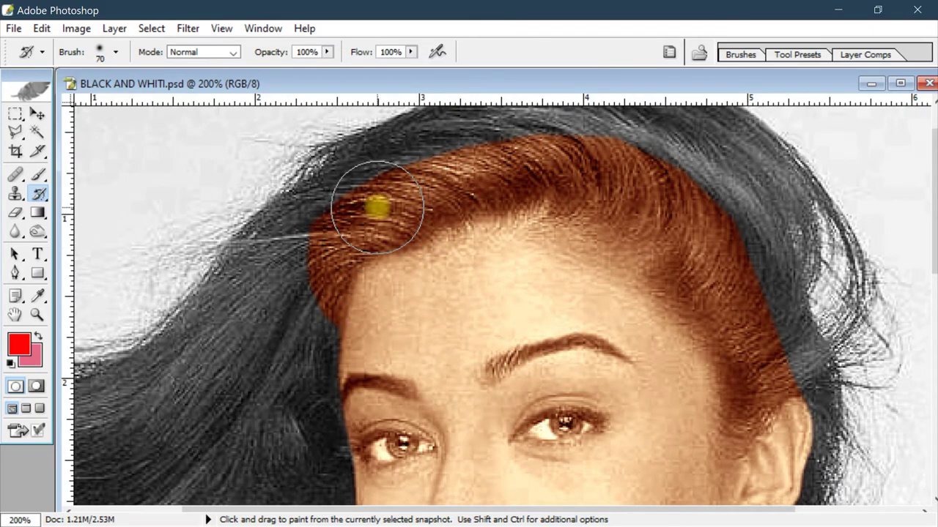
{"action": "key", "text": "2"}
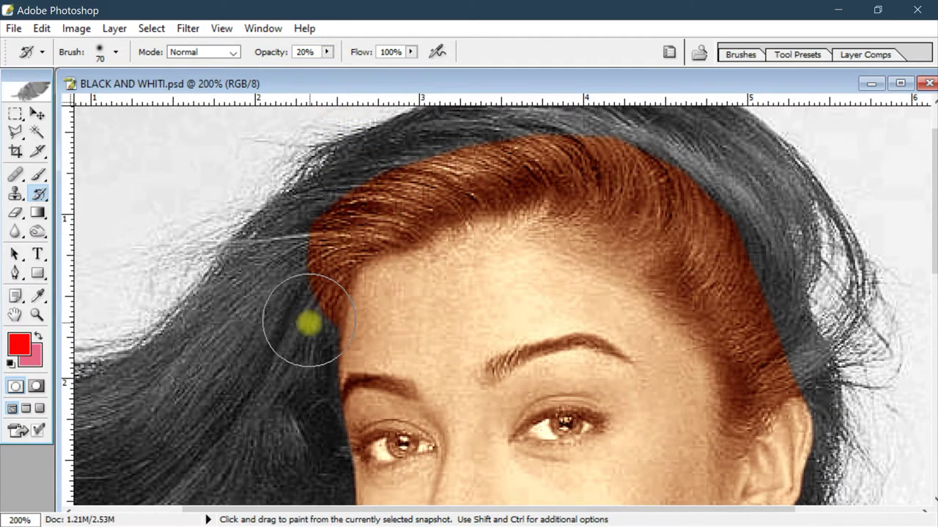
{"action": "mouse_move", "coordinate": [320, 322]}
{"action": "left_mouse_down"}
{"action": "mouse_move", "coordinate": [341, 271]}
{"action": "mouse_move", "coordinate": [383, 247]}
{"action": "mouse_move", "coordinate": [477, 220]}
{"action": "mouse_move", "coordinate": [620, 232]}
{"action": "mouse_move", "coordinate": [709, 330]}
{"action": "mouse_move", "coordinate": [741, 387]}
{"action": "mouse_move", "coordinate": [829, 341]}
{"action": "left_mouse_up"}
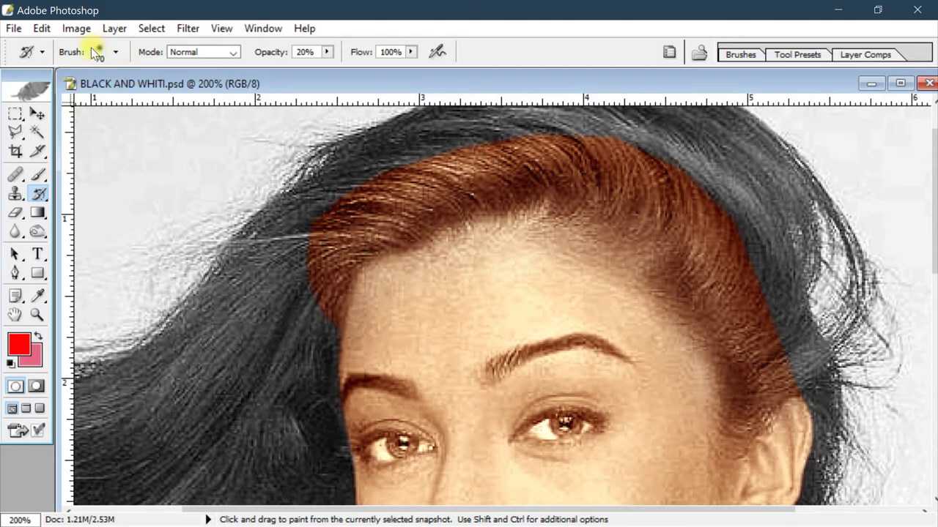
{"action": "mouse_move", "coordinate": [404, 251]}
{"action": "left_mouse_down"}
{"action": "mouse_move", "coordinate": [359, 254]}
{"action": "mouse_move", "coordinate": [115, 130]}
{"action": "left_mouse_up"}
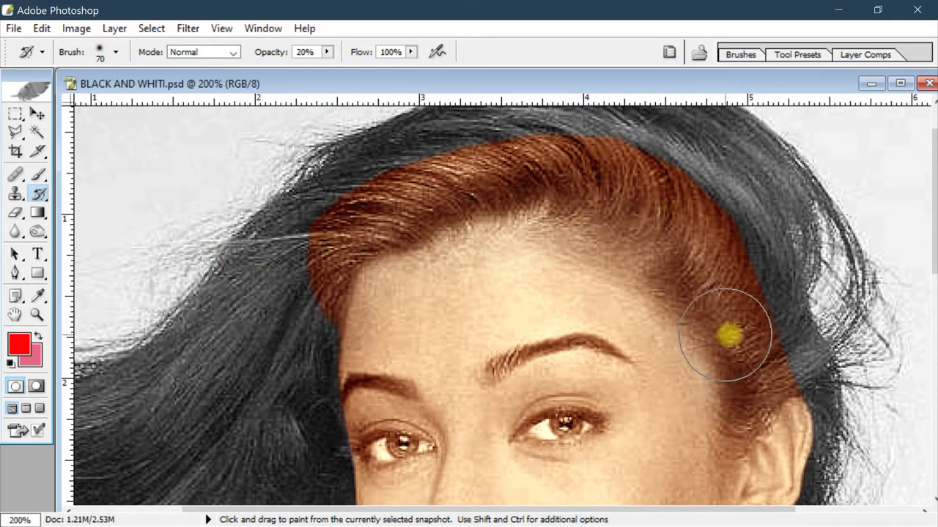
- At 300% zoom, blend the top, left and right hairline hair between grey and brown
{"action": "key", "text": "ctrl+plus"}
{"action": "left_click_drag", "start_coordinate": [492, 262], "coordinate": [532, 400]}
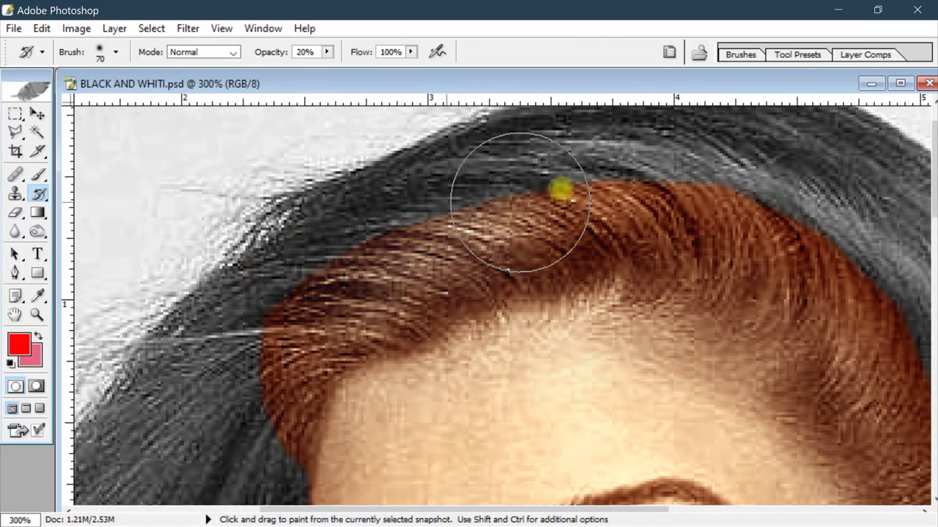
{"action": "mouse_move", "coordinate": [560, 192]}
{"action": "left_mouse_down"}
{"action": "mouse_move", "coordinate": [264, 253]}
{"action": "mouse_move", "coordinate": [586, 184]}
{"action": "mouse_move", "coordinate": [770, 193]}
{"action": "mouse_move", "coordinate": [487, 224]}
{"action": "left_mouse_up"}
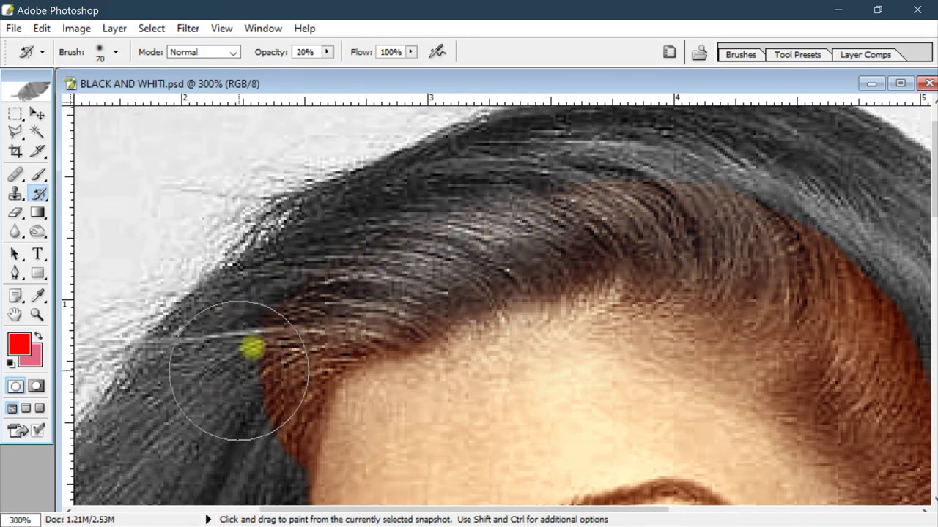
{"action": "mouse_move", "coordinate": [252, 349]}
{"action": "left_mouse_down"}
{"action": "mouse_move", "coordinate": [246, 371]}
{"action": "mouse_move", "coordinate": [439, 266]}
{"action": "mouse_move", "coordinate": [359, 274]}
{"action": "mouse_move", "coordinate": [305, 296]}
{"action": "left_mouse_up"}
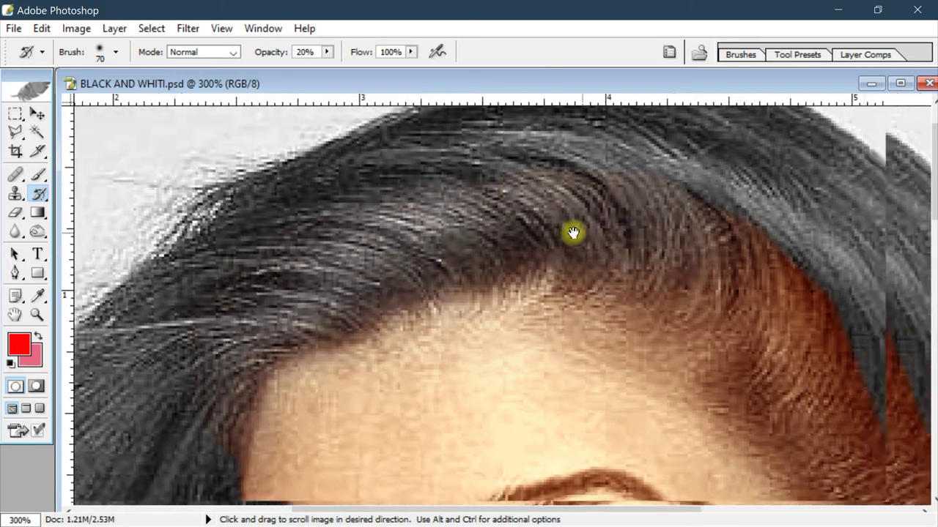
{"action": "left_click_drag", "start_coordinate": [717, 263], "coordinate": [569, 230]}
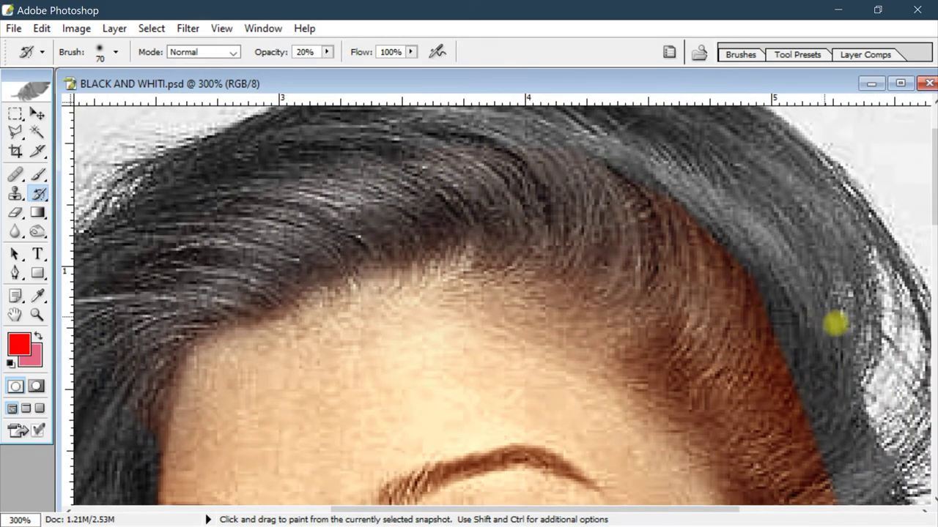
{"action": "left_click_drag", "start_coordinate": [723, 186], "coordinate": [703, 212]}
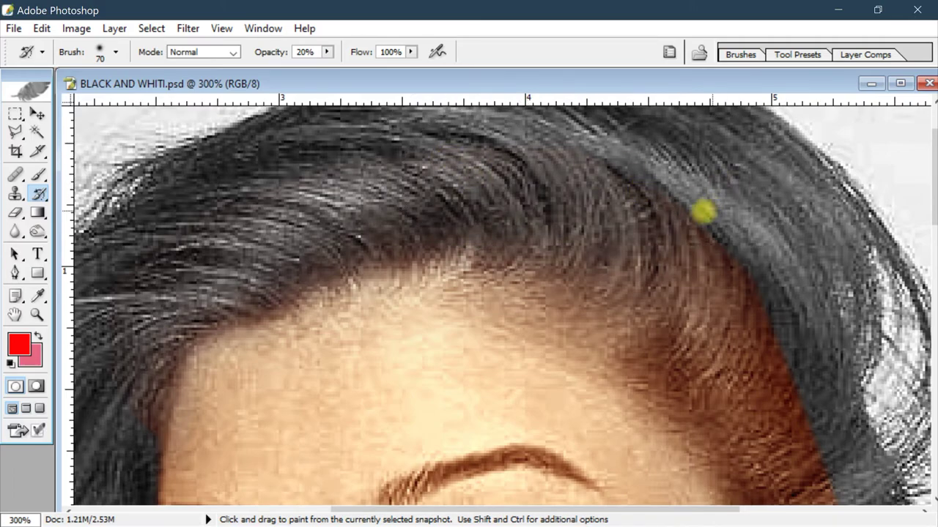
{"action": "left_click_drag", "start_coordinate": [791, 276], "coordinate": [676, 235]}
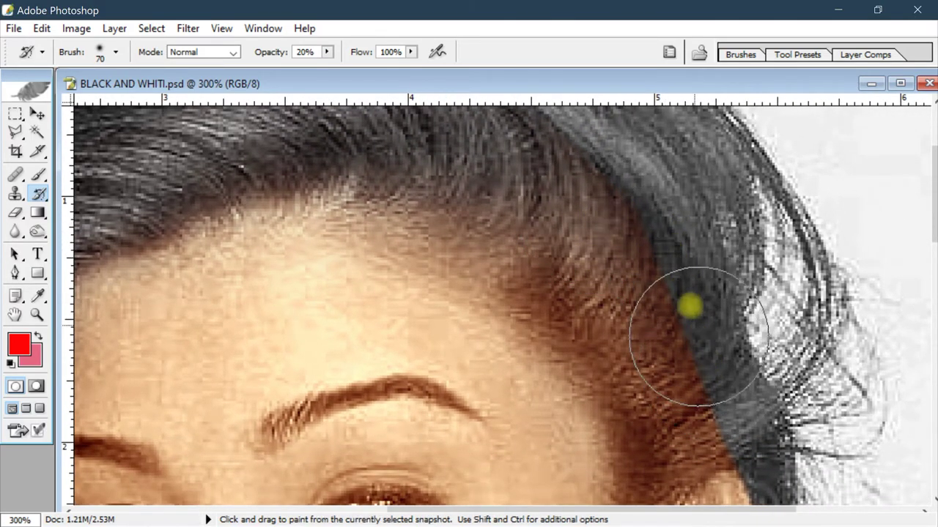
{"action": "mouse_move", "coordinate": [690, 306]}
{"action": "left_mouse_down"}
{"action": "mouse_move", "coordinate": [704, 313]}
{"action": "mouse_move", "coordinate": [649, 230]}
{"action": "mouse_move", "coordinate": [662, 271]}
{"action": "mouse_move", "coordinate": [555, 172]}
{"action": "mouse_move", "coordinate": [603, 345]}
{"action": "mouse_move", "coordinate": [443, 194]}
{"action": "mouse_move", "coordinate": [590, 279]}
{"action": "mouse_move", "coordinate": [677, 285]}
{"action": "left_mouse_up"}
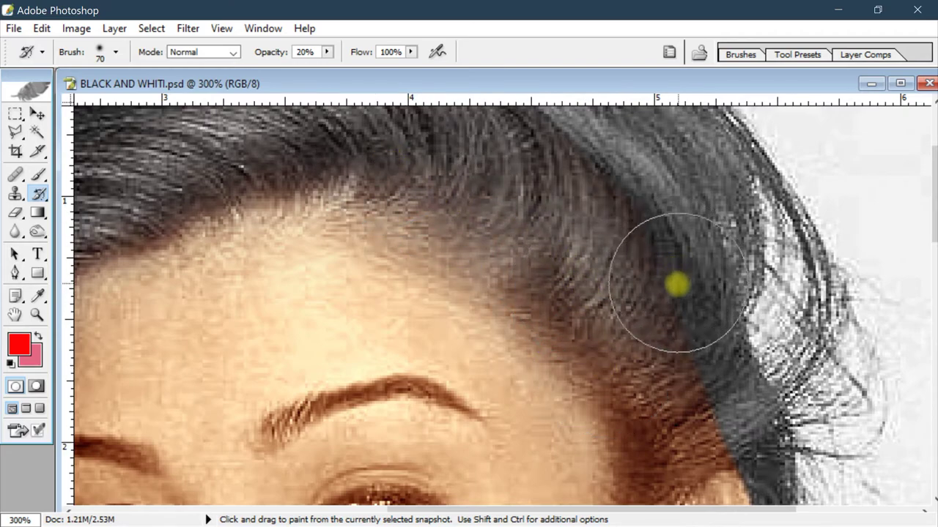
- Shrink the brush to 40 and soften the right temple hair toward grey
{"action": "key", "text": "bracketleft"}
{"action": "key", "text": "bracketleft"}
{"action": "key", "text": "bracketleft"}
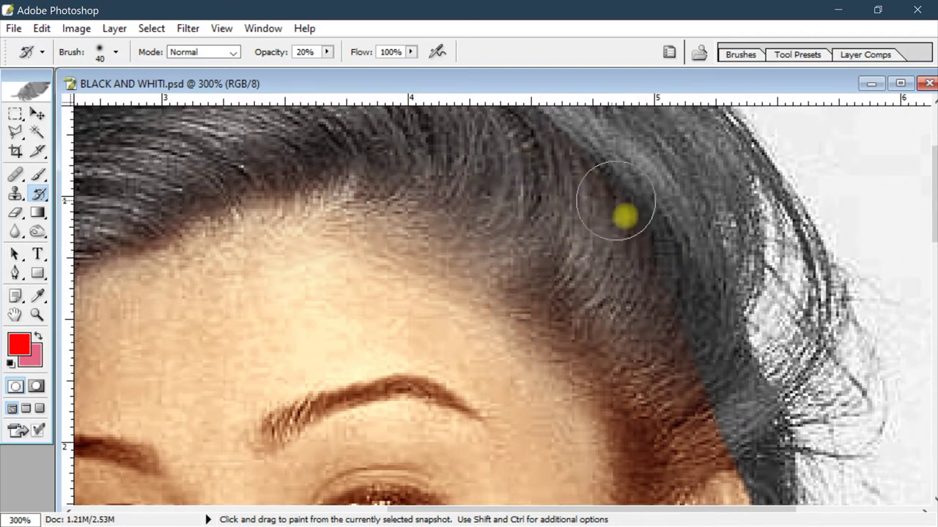
{"action": "mouse_move", "coordinate": [624, 215]}
{"action": "left_mouse_down"}
{"action": "mouse_move", "coordinate": [676, 439]}
{"action": "mouse_move", "coordinate": [726, 428]}
{"action": "mouse_move", "coordinate": [674, 362]}
{"action": "mouse_move", "coordinate": [706, 446]}
{"action": "mouse_move", "coordinate": [703, 415]}
{"action": "left_mouse_up"}
{"action": "mouse_move", "coordinate": [698, 356]}
{"action": "left_mouse_down"}
{"action": "mouse_move", "coordinate": [671, 185]}
{"action": "mouse_move", "coordinate": [640, 242]}
{"action": "mouse_move", "coordinate": [638, 255]}
{"action": "mouse_move", "coordinate": [655, 272]}
{"action": "mouse_move", "coordinate": [646, 252]}
{"action": "left_mouse_up"}
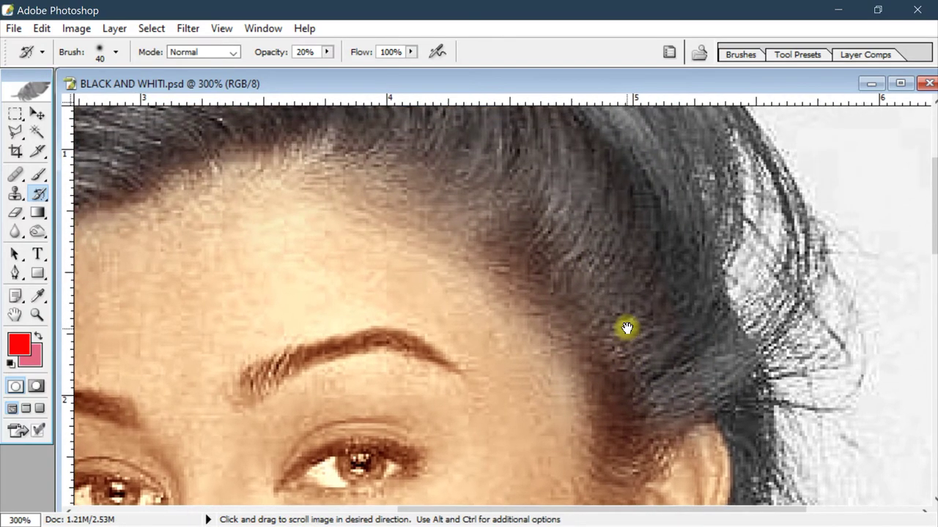
{"action": "mouse_move", "coordinate": [614, 209]}
{"action": "left_mouse_down"}
{"action": "mouse_move", "coordinate": [623, 326]}
{"action": "mouse_move", "coordinate": [592, 297]}
{"action": "mouse_move", "coordinate": [528, 186]}
{"action": "mouse_move", "coordinate": [655, 205]}
{"action": "mouse_move", "coordinate": [681, 352]}
{"action": "mouse_move", "coordinate": [670, 272]}
{"action": "mouse_move", "coordinate": [549, 142]}
{"action": "mouse_move", "coordinate": [717, 272]}
{"action": "left_mouse_up"}
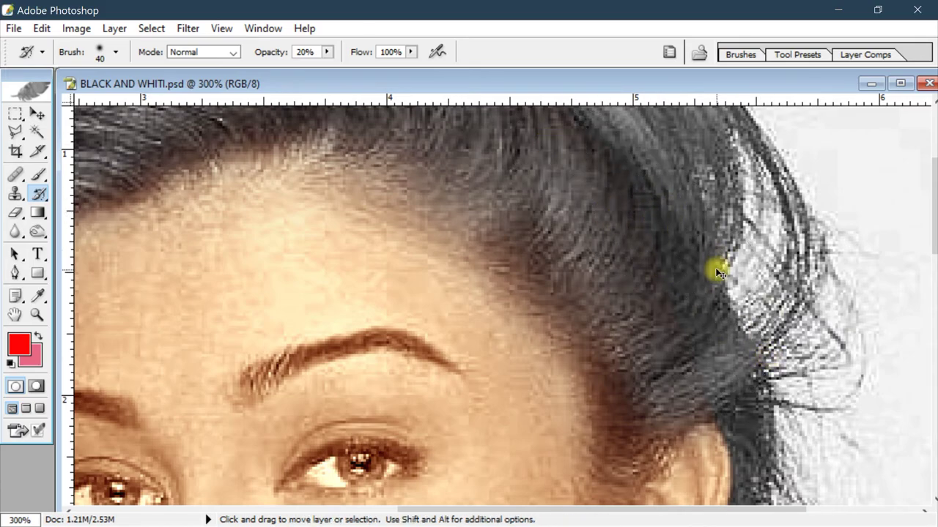
- Zoom out and back in to review the finished hairline, then browse the menu bar
{"action": "key", "text": "ctrl+alt+0"}
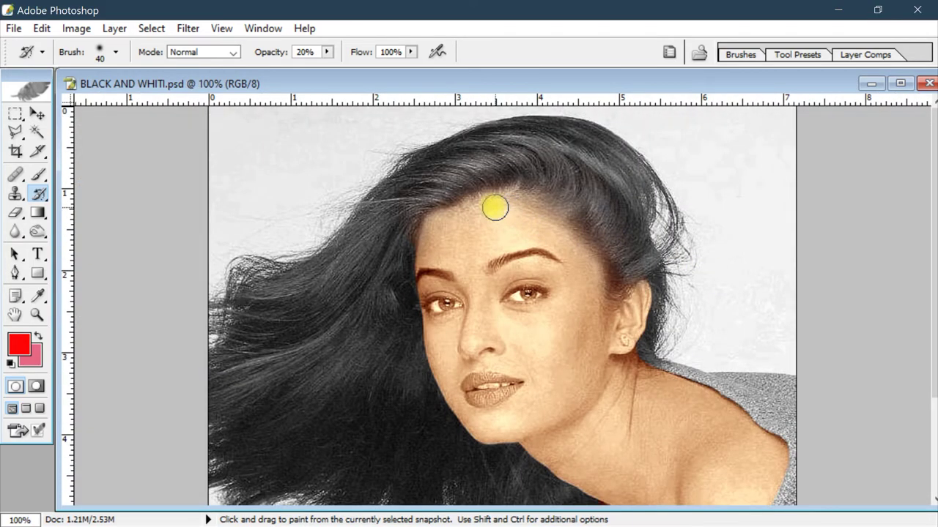
{"action": "left_click", "coordinate": [524, 254], "text": "ctrl"}
{"action": "left_click_drag", "start_coordinate": [544, 186], "coordinate": [576, 293]}
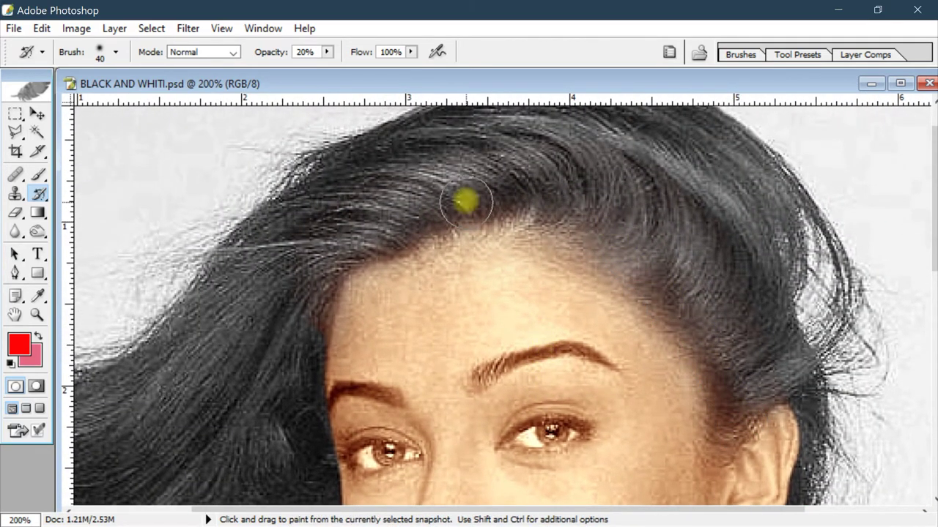
{"action": "key", "text": "ctrl+plus"}
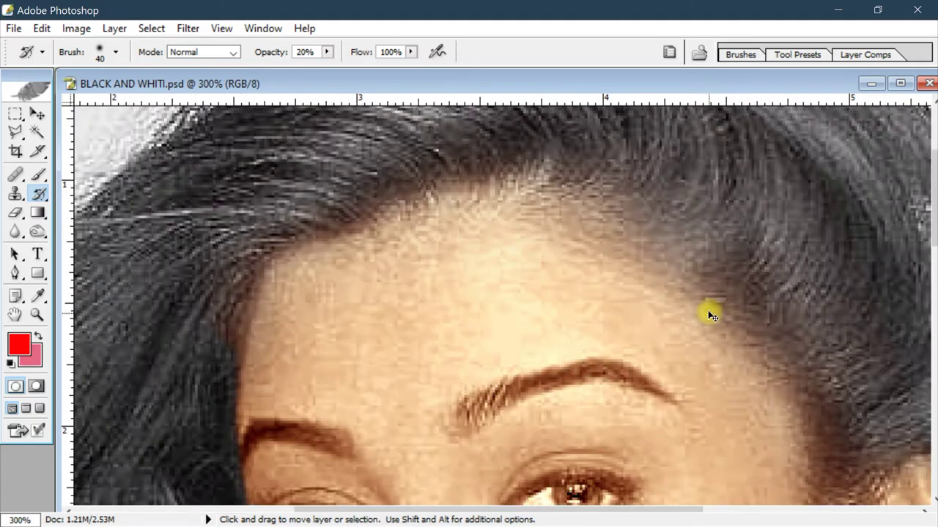
{"action": "key", "text": "ctrl+minus"}
{"action": "key", "text": "ctrl+minus"}
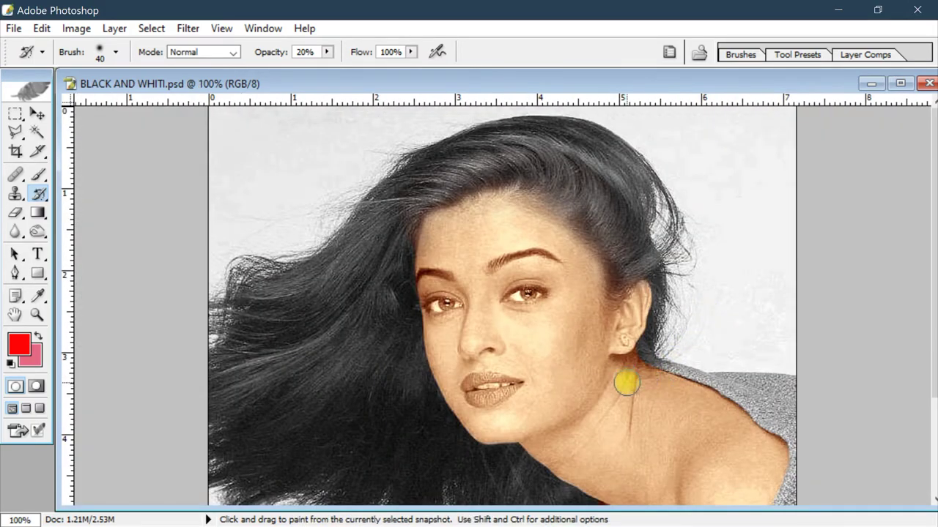
{"action": "key", "text": "ctrl+plus"}
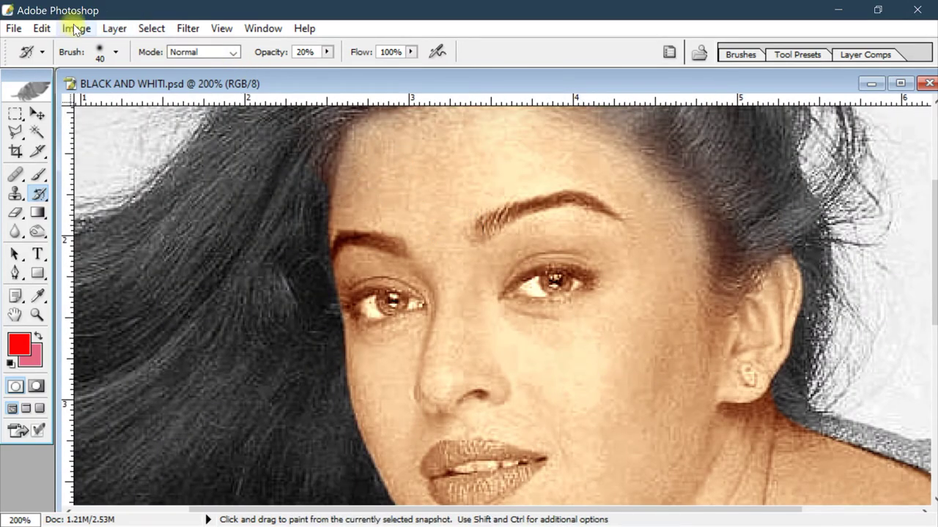
{"action": "left_click", "coordinate": [73, 29]}
{"action": "left_click", "coordinate": [220, 29]}
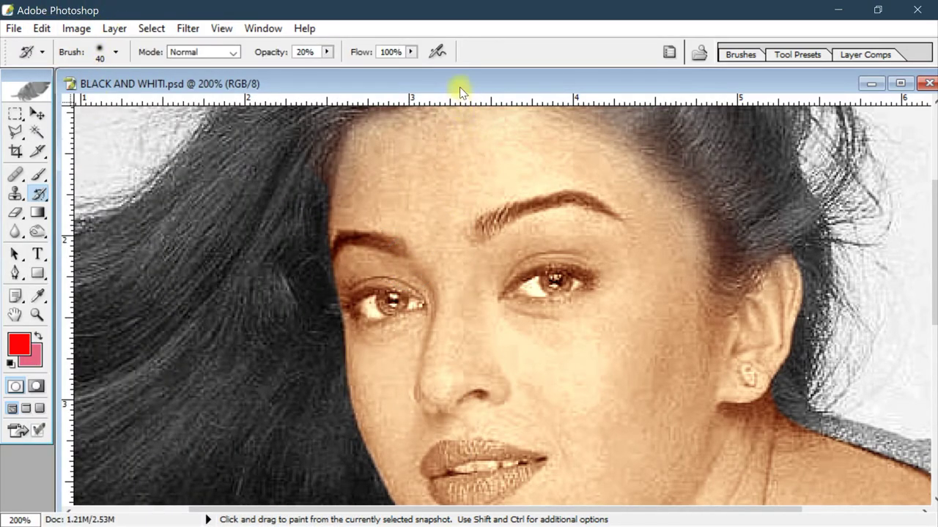
- Load the saved 'lips' selection and zoom in on the lips
{"action": "left_click", "coordinate": [150, 30]}
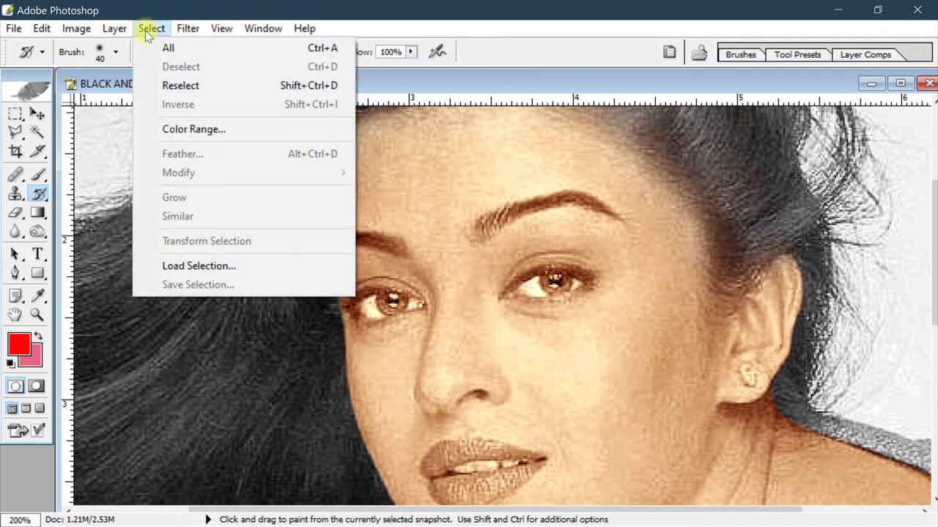
{"action": "left_click", "coordinate": [230, 264]}
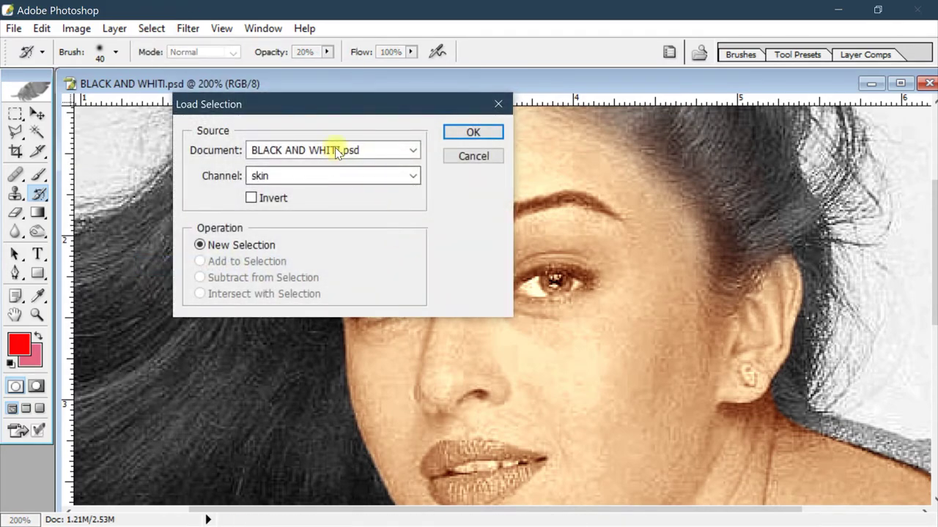
{"action": "left_click_drag", "start_coordinate": [373, 95], "coordinate": [431, 59]}
{"action": "left_click", "coordinate": [330, 141]}
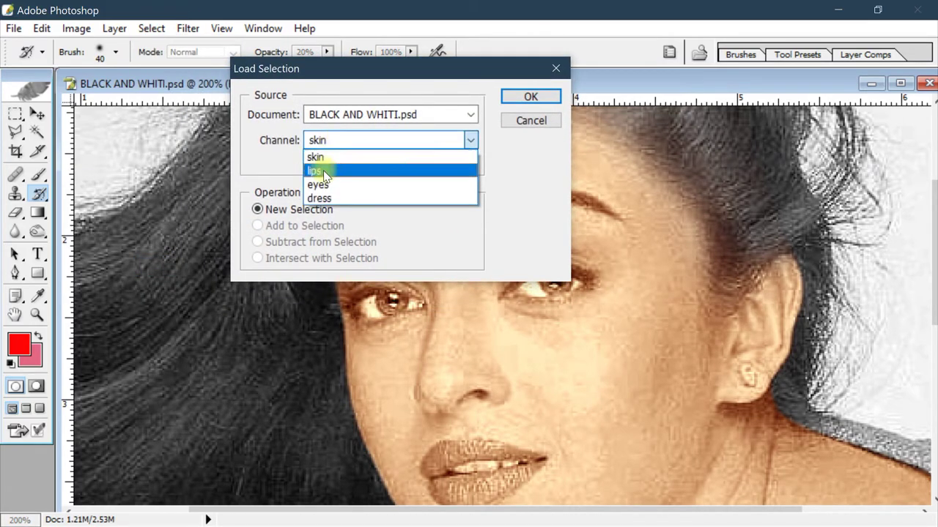
{"action": "left_click", "coordinate": [331, 173]}
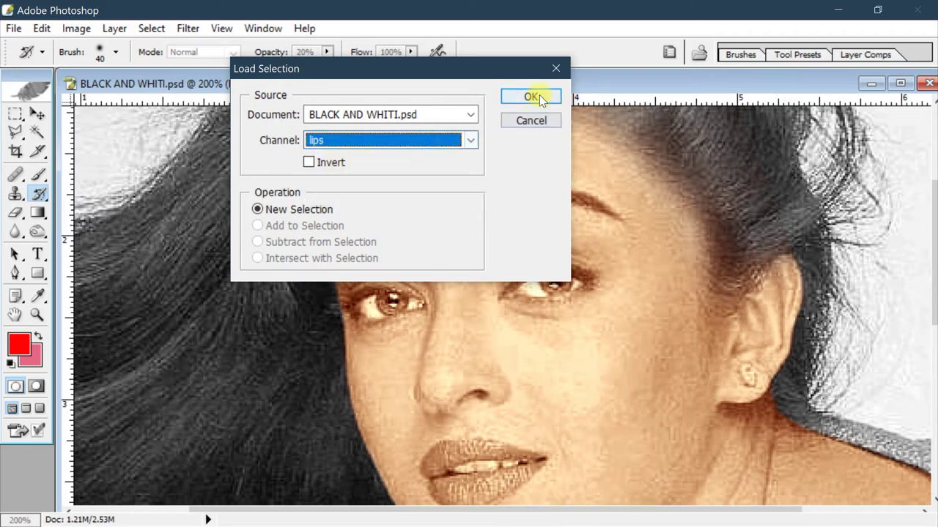
{"action": "left_click", "coordinate": [534, 96]}
{"action": "left_click_drag", "start_coordinate": [596, 432], "coordinate": [620, 283]}
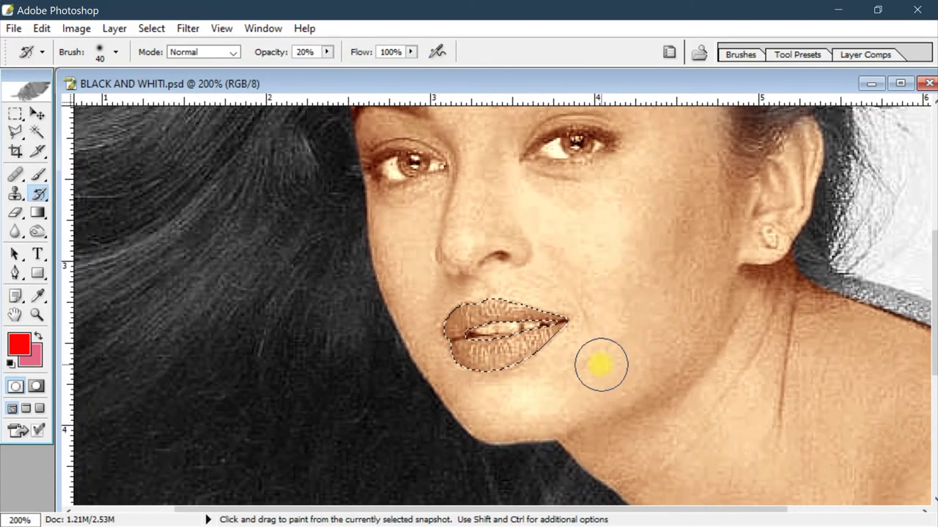
{"action": "key", "text": "ctrl+plus"}
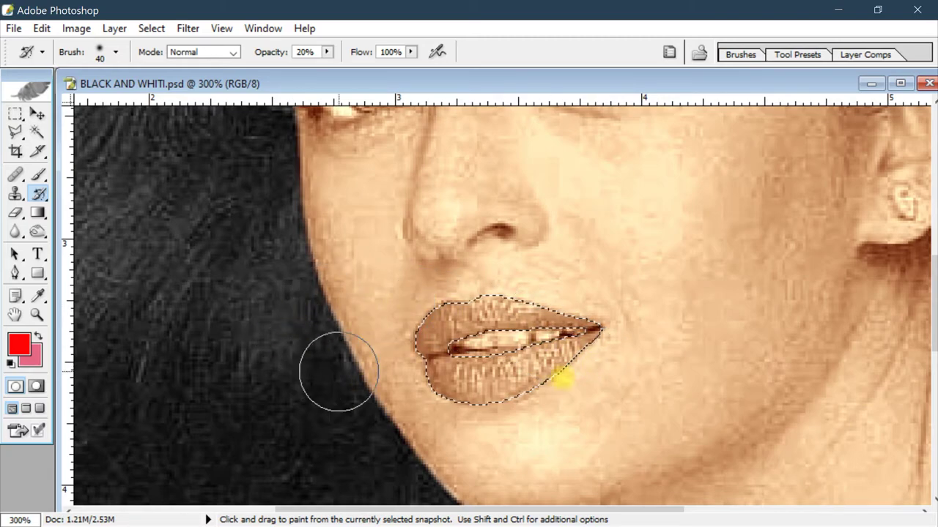
{"action": "key", "text": "ctrl+plus"}
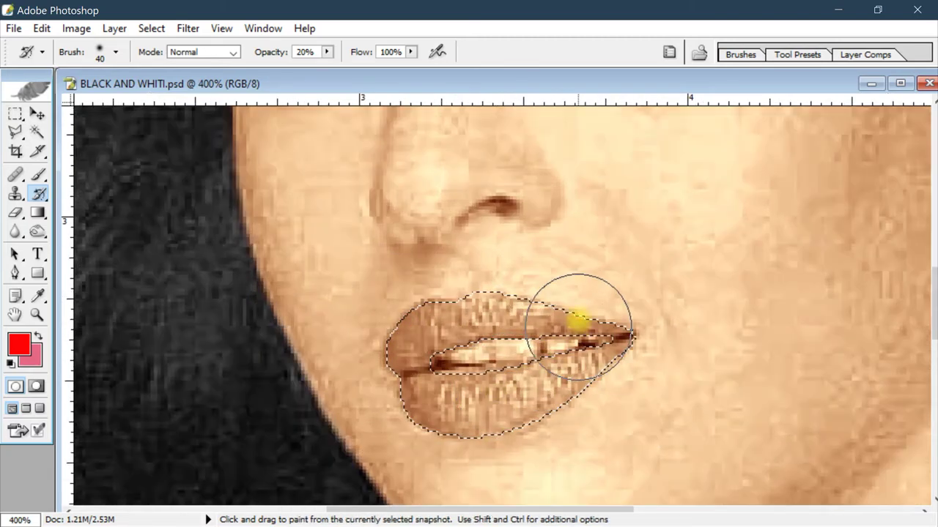
{"action": "left_click_drag", "start_coordinate": [575, 318], "coordinate": [616, 208]}
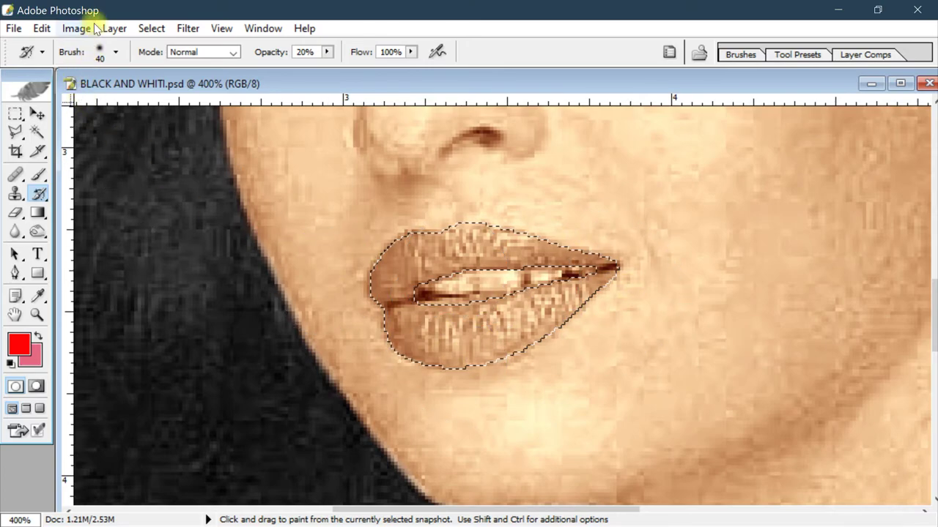
- Apply Hue/Saturation to the lips: Hue −13, Saturation +45, Lightness −1
{"action": "left_click", "coordinate": [76, 28]}
{"action": "mouse_move", "coordinate": [115, 72]}
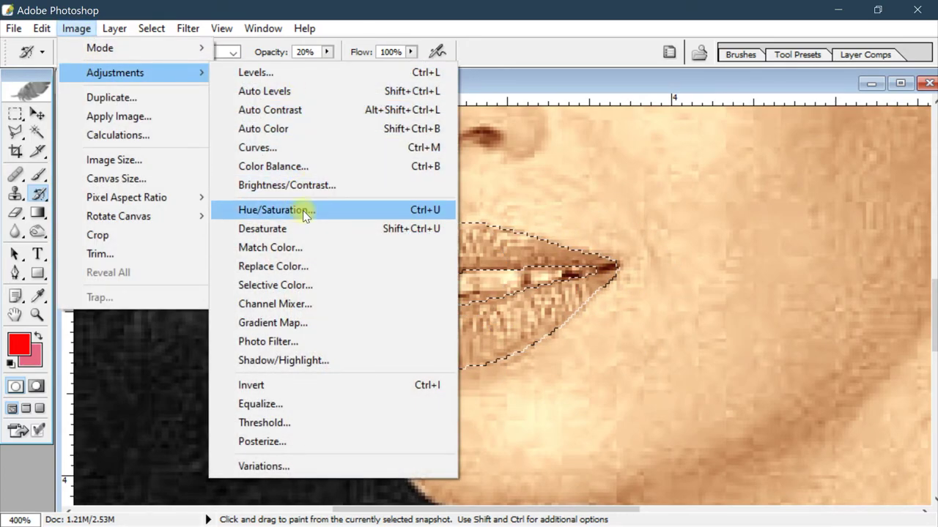
{"action": "left_click", "coordinate": [312, 210]}
{"action": "left_click_drag", "start_coordinate": [720, 49], "coordinate": [718, 69]}
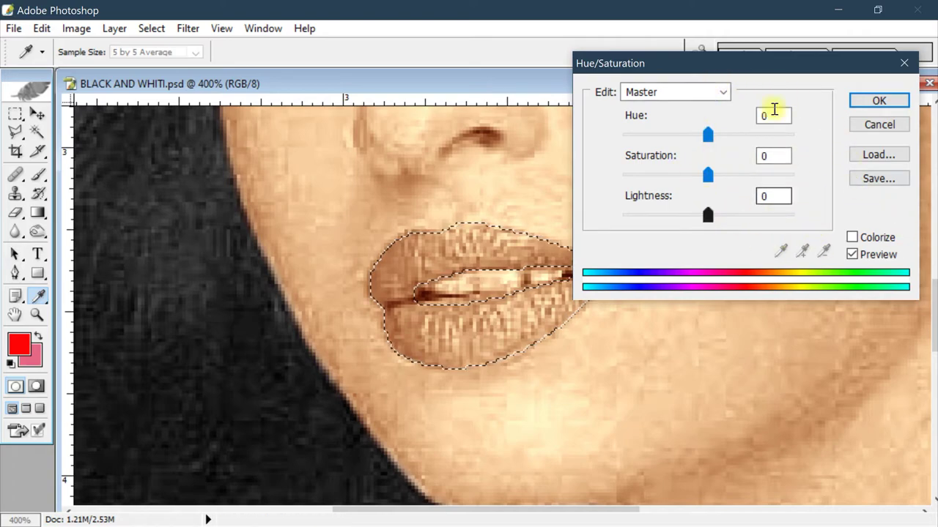
{"action": "left_click_drag", "start_coordinate": [764, 65], "coordinate": [757, 69]}
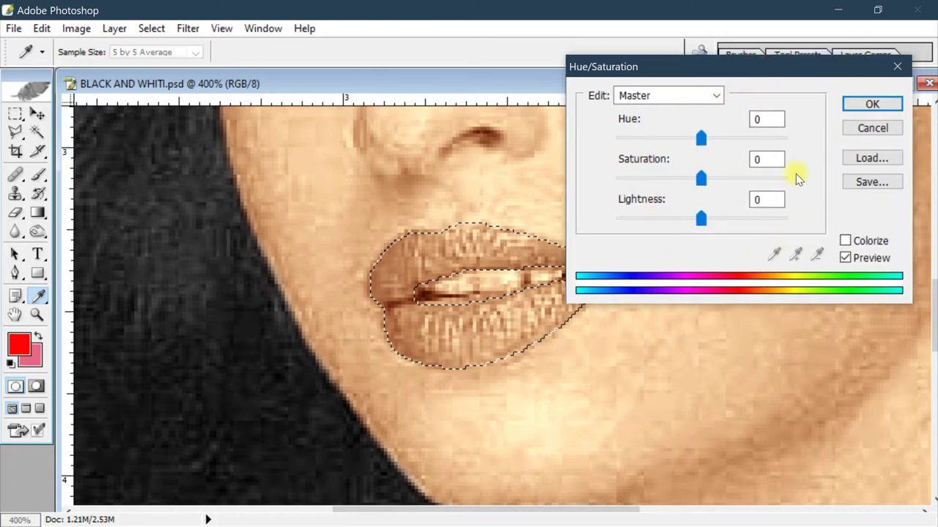
{"action": "mouse_move", "coordinate": [702, 58]}
{"action": "left_mouse_down"}
{"action": "mouse_move", "coordinate": [713, 60]}
{"action": "mouse_move", "coordinate": [712, 90]}
{"action": "left_mouse_up"}
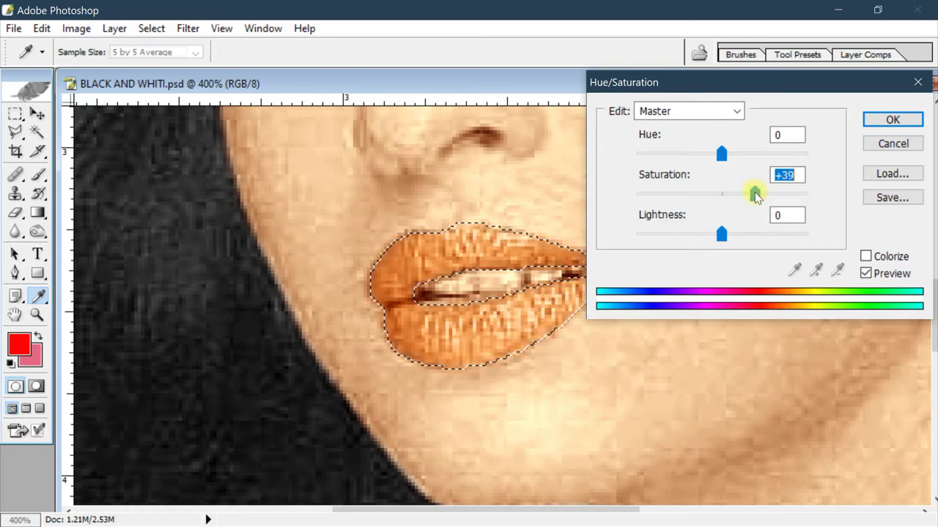
{"action": "mouse_move", "coordinate": [721, 154]}
{"action": "left_mouse_down"}
{"action": "mouse_move", "coordinate": [827, 160]}
{"action": "mouse_move", "coordinate": [711, 168]}
{"action": "left_mouse_up"}
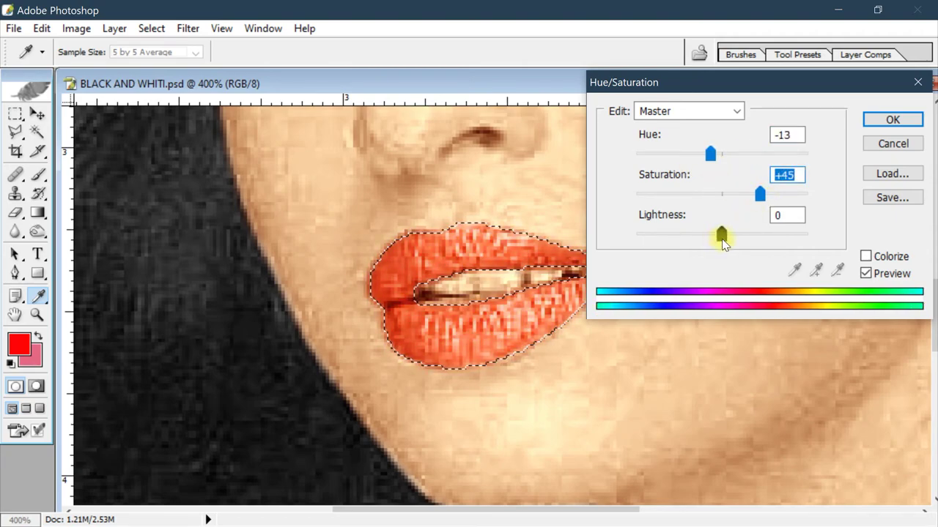
{"action": "left_click_drag", "start_coordinate": [722, 236], "coordinate": [720, 236]}
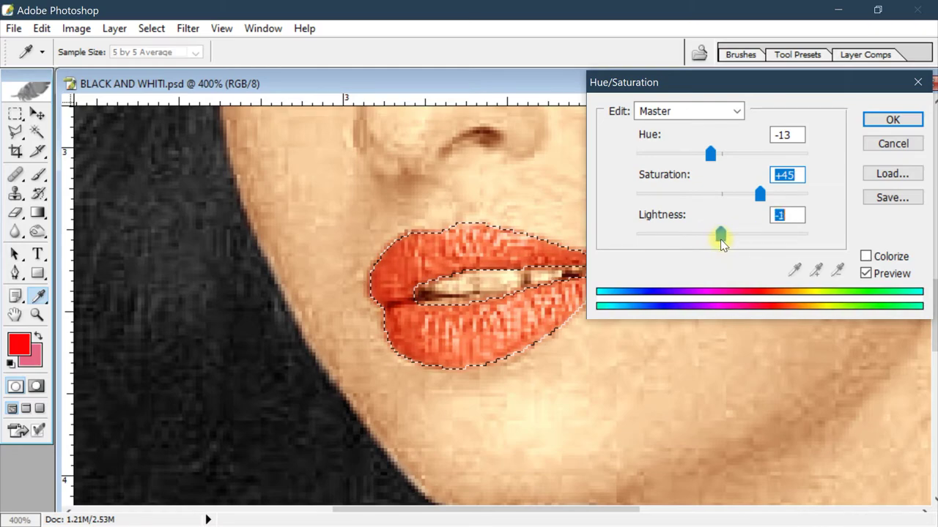
{"action": "left_click", "coordinate": [884, 122]}
- Deselect the lips and load the saved 'eyes' selection around both irises
{"action": "key", "text": "y"}
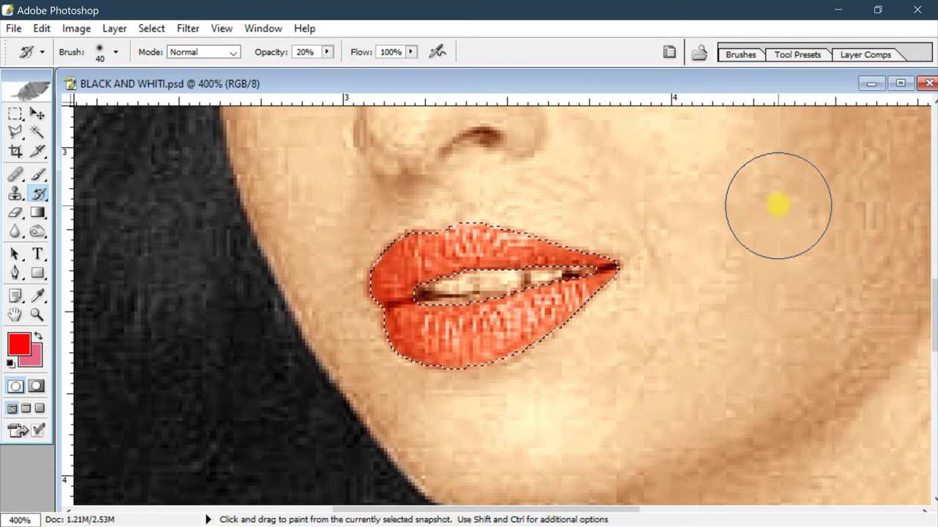
{"action": "key", "text": "ctrl+d"}
{"action": "scroll", "coordinate": [603, 247], "scroll_direction": "up", "scroll_amount": 5}
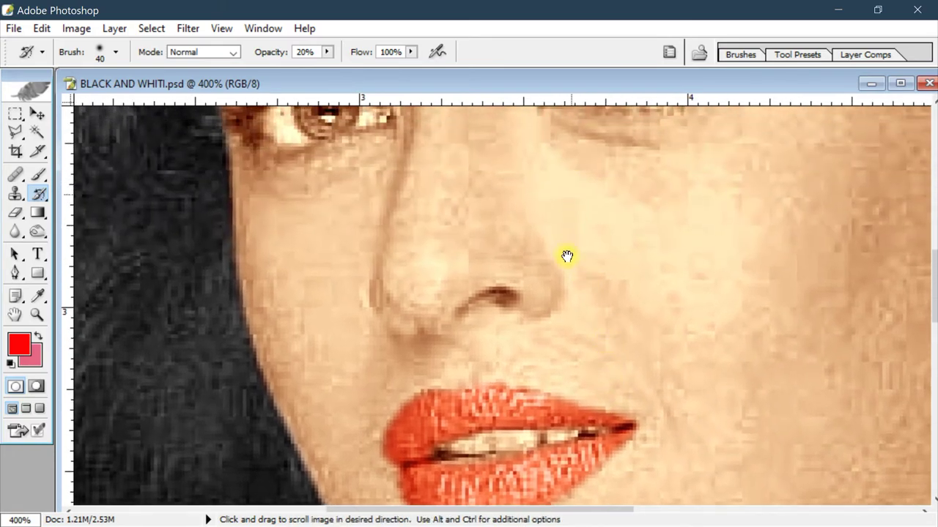
{"action": "scroll", "coordinate": [565, 256], "scroll_direction": "up", "scroll_amount": 5}
{"action": "left_click", "coordinate": [121, 28]}
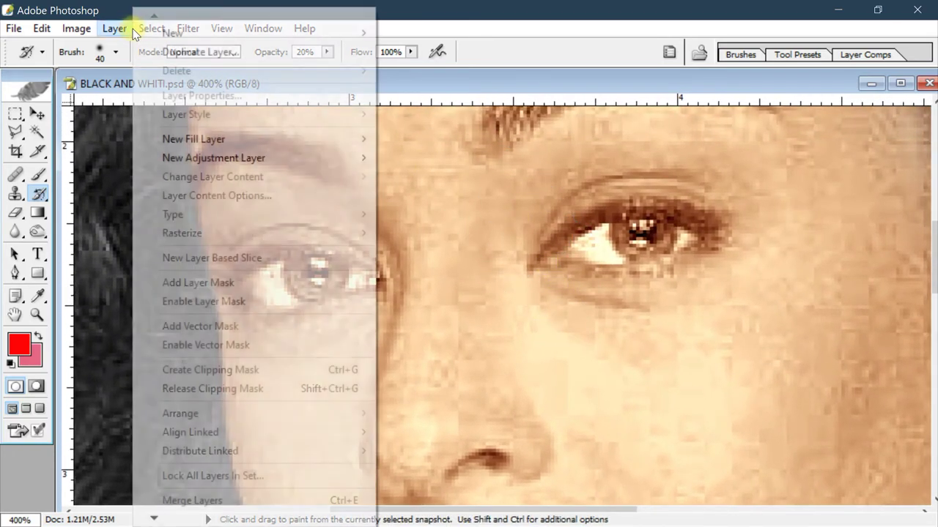
{"action": "left_click", "coordinate": [134, 24]}
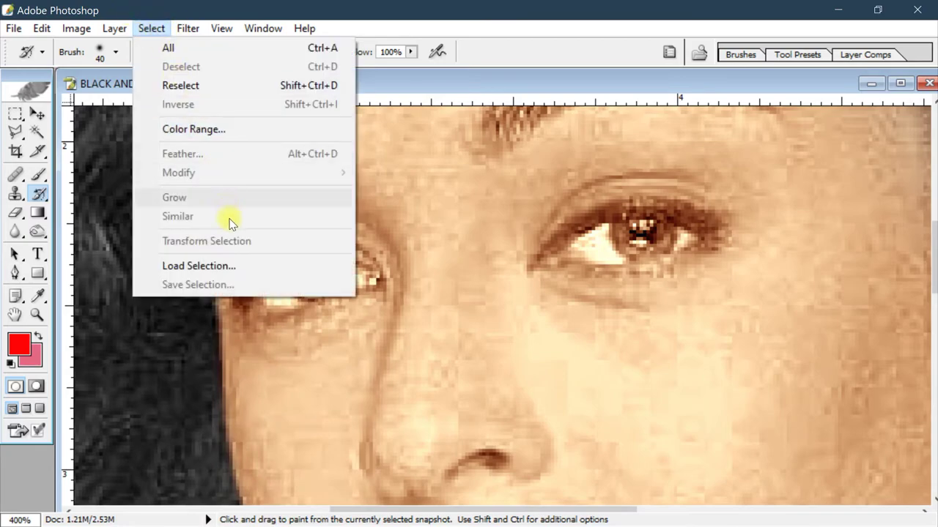
{"action": "left_click", "coordinate": [240, 266]}
{"action": "left_click", "coordinate": [358, 144]}
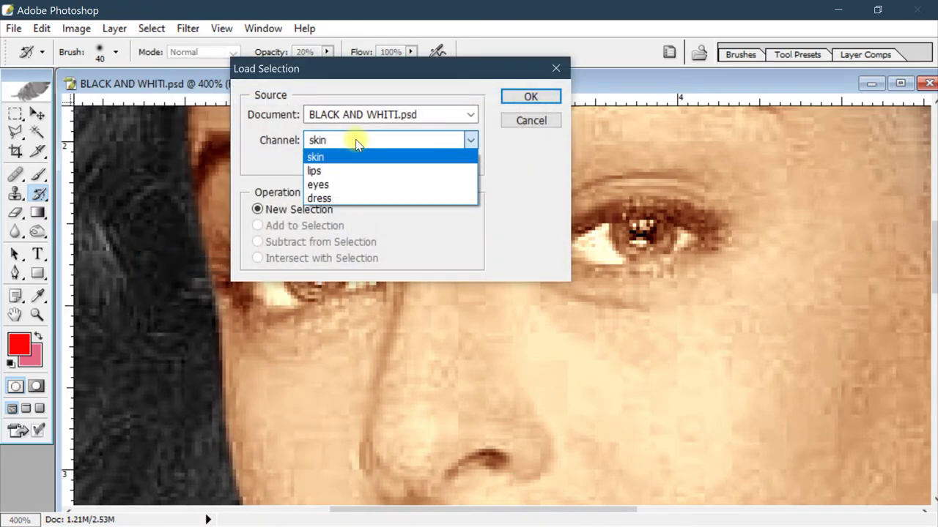
{"action": "left_click", "coordinate": [341, 183]}
{"action": "left_click", "coordinate": [528, 97]}
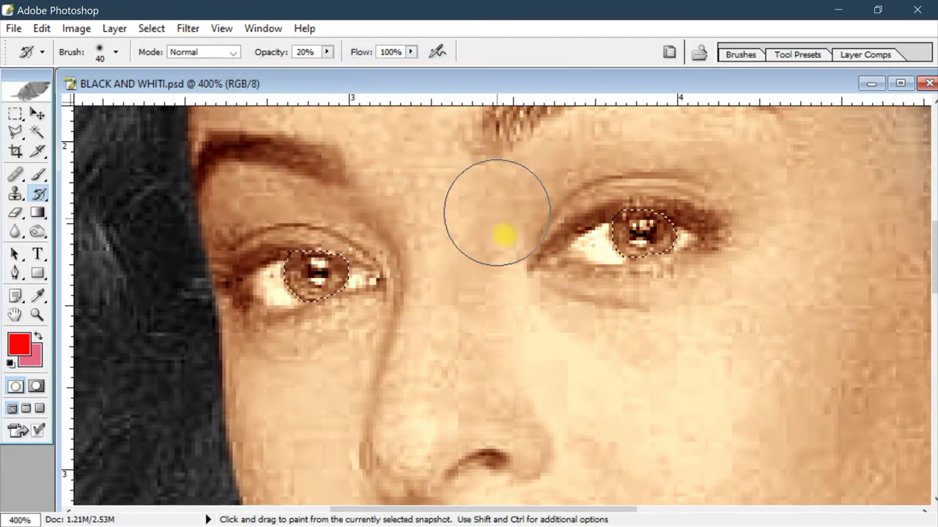
- Colorize the eyes via Hue/Saturation at hue 360, saturation 25
{"action": "key", "text": "ctrl"}
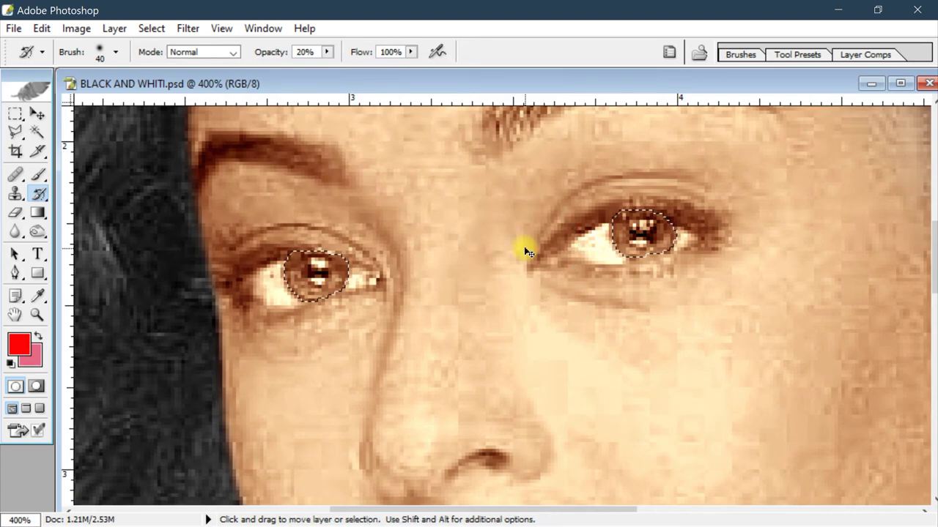
{"action": "key", "text": "ctrl+u"}
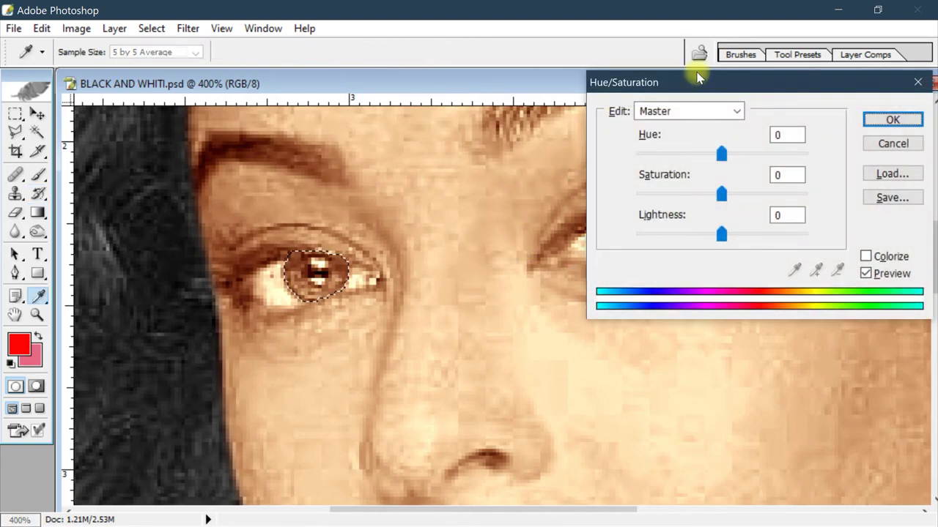
{"action": "mouse_move", "coordinate": [693, 78]}
{"action": "left_mouse_down"}
{"action": "mouse_move", "coordinate": [592, 158]}
{"action": "mouse_move", "coordinate": [504, 301]}
{"action": "left_mouse_up"}
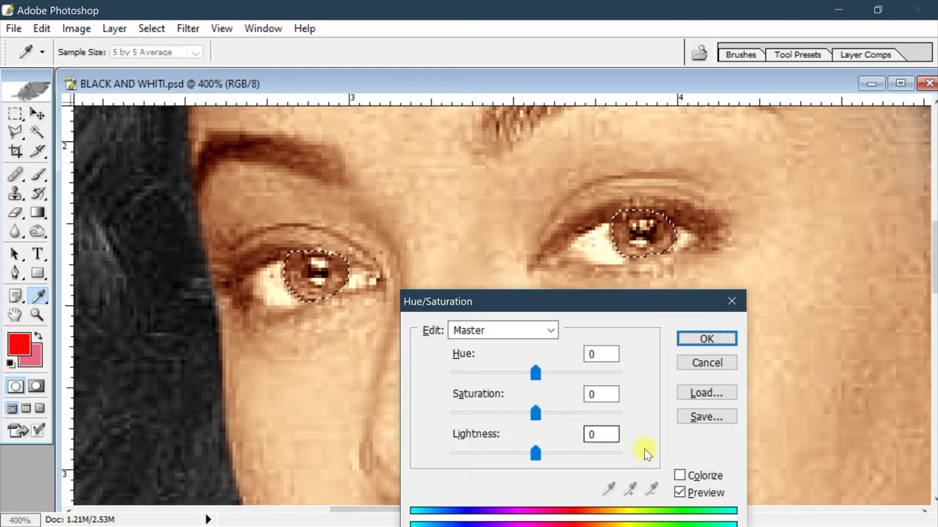
{"action": "left_click", "coordinate": [680, 476]}
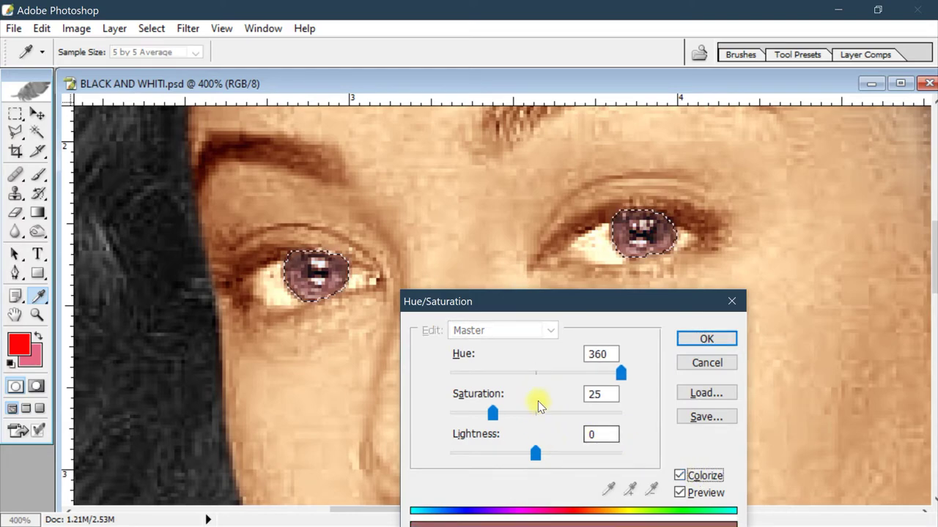
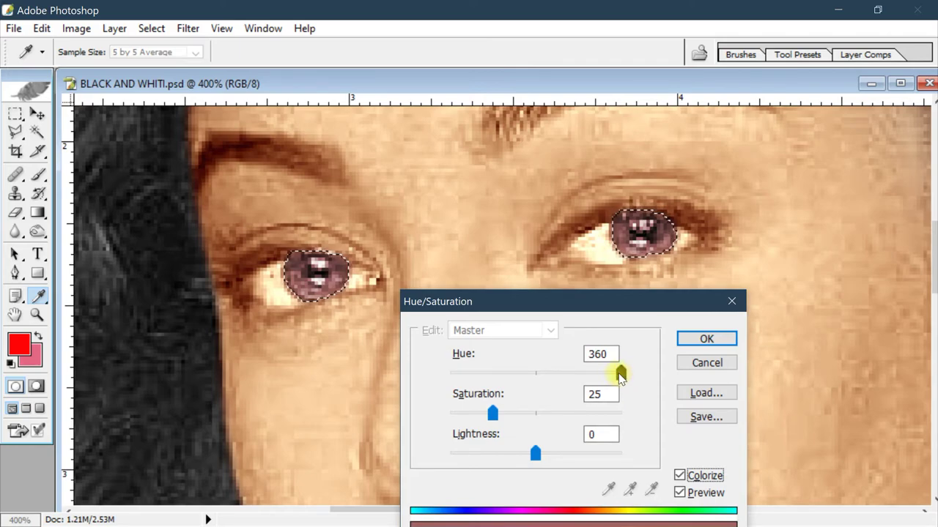
- Colorize the selected eyes muted blue with Hue 196, Saturation 12 and Lightness -27
{"action": "left_click_drag", "start_coordinate": [585, 376], "coordinate": [552, 377]}
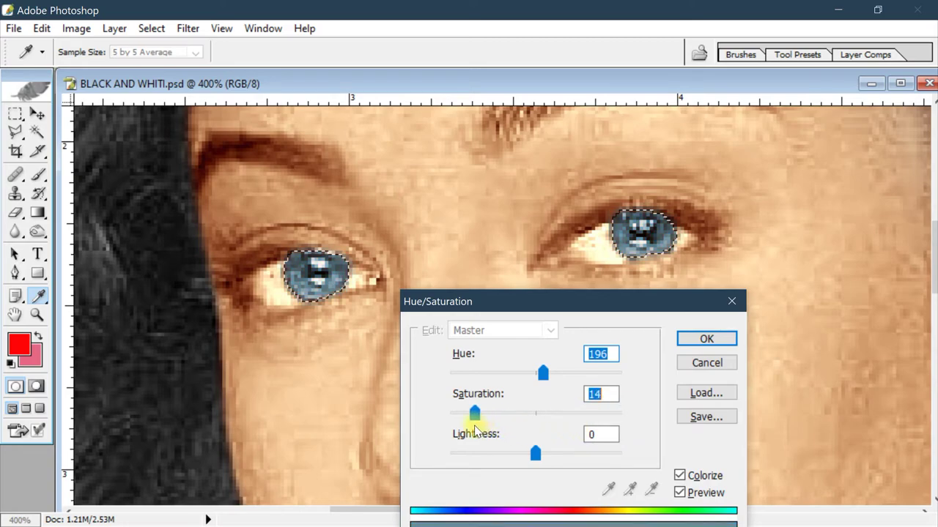
{"action": "left_click_drag", "start_coordinate": [537, 455], "coordinate": [513, 455]}
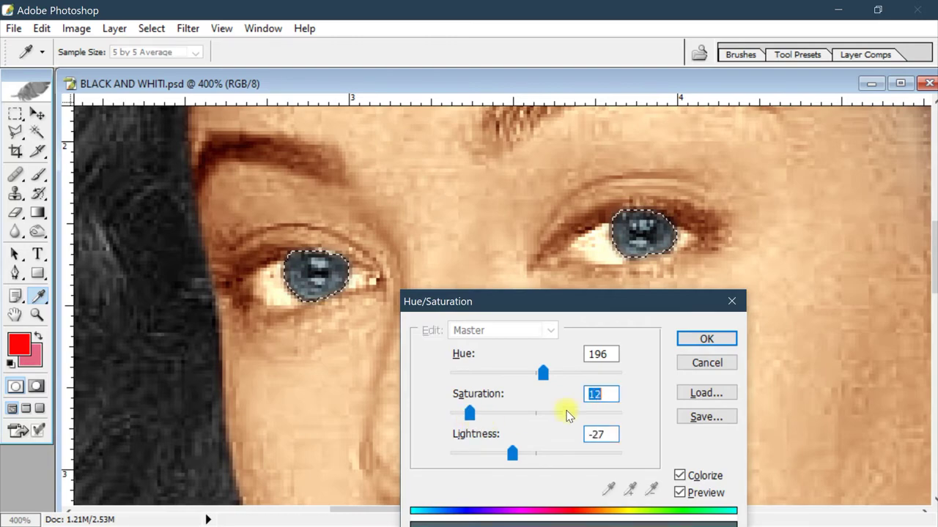
{"action": "left_click", "coordinate": [702, 338]}
{"action": "key", "text": "y"}
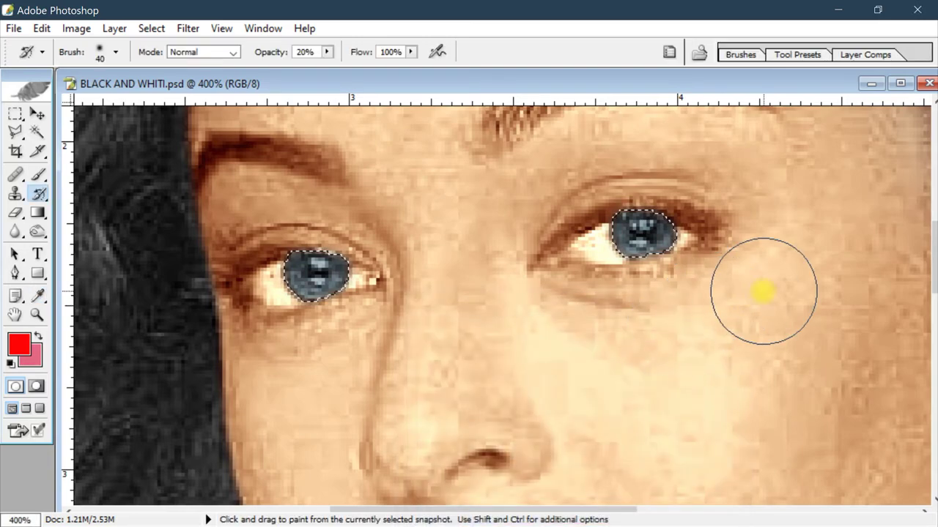
- Load the saved dress channel as the selection and check its outline zoomed in
{"action": "key", "text": "ctrl+minus"}
{"action": "key", "text": "ctrl+minus"}
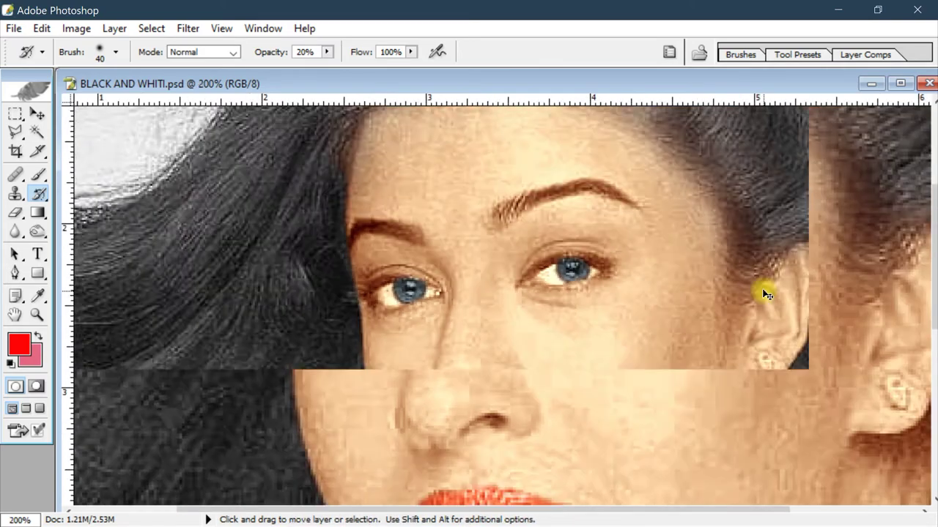
{"action": "key", "text": "ctrl+minus"}
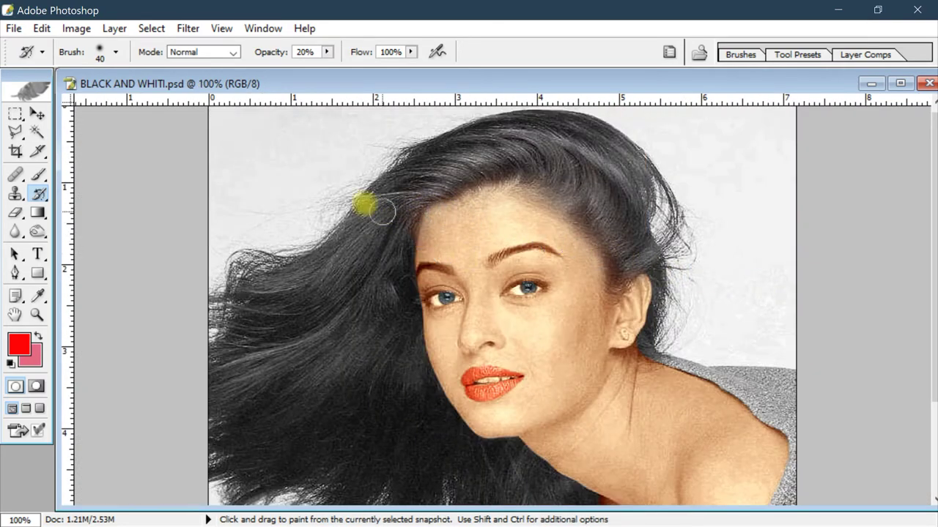
{"action": "left_click", "coordinate": [77, 29]}
{"action": "left_click", "coordinate": [146, 29]}
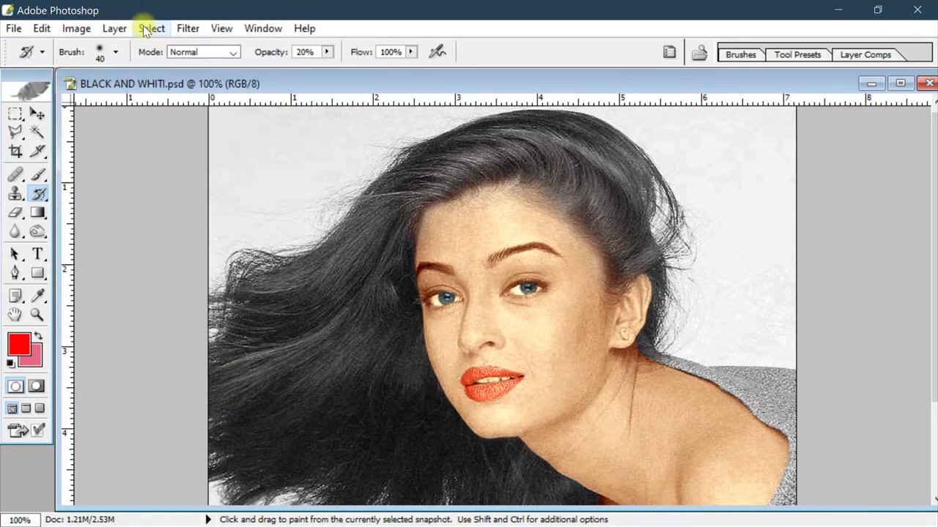
{"action": "left_click", "coordinate": [163, 33]}
{"action": "left_click", "coordinate": [210, 266]}
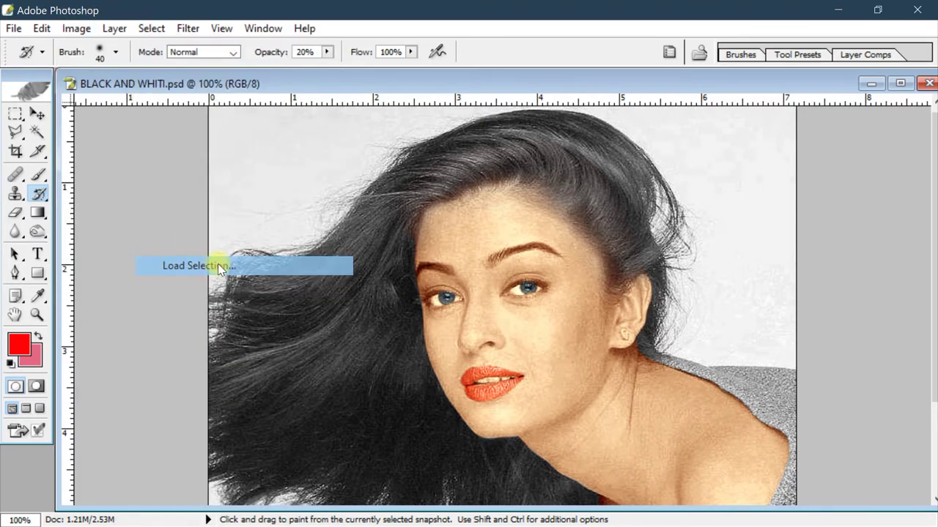
{"action": "left_click", "coordinate": [356, 140]}
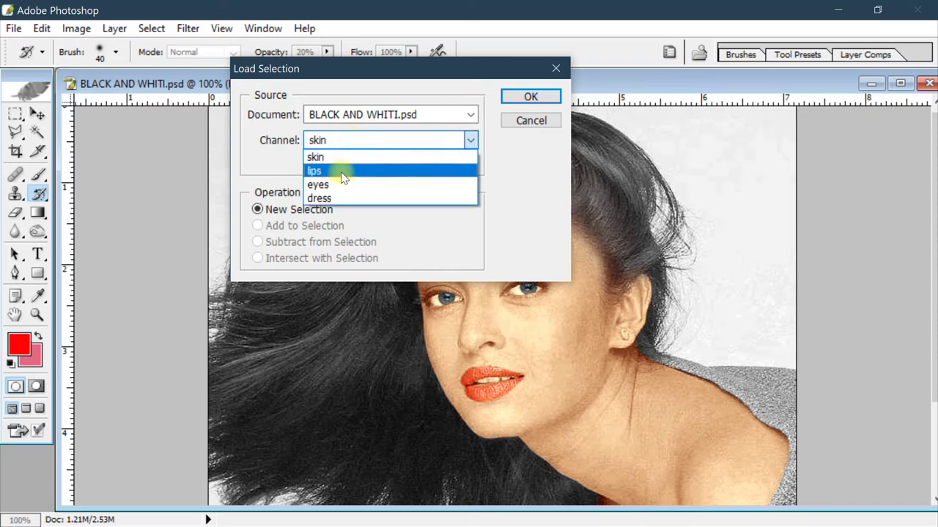
{"action": "left_click", "coordinate": [341, 199]}
{"action": "left_click", "coordinate": [531, 99]}
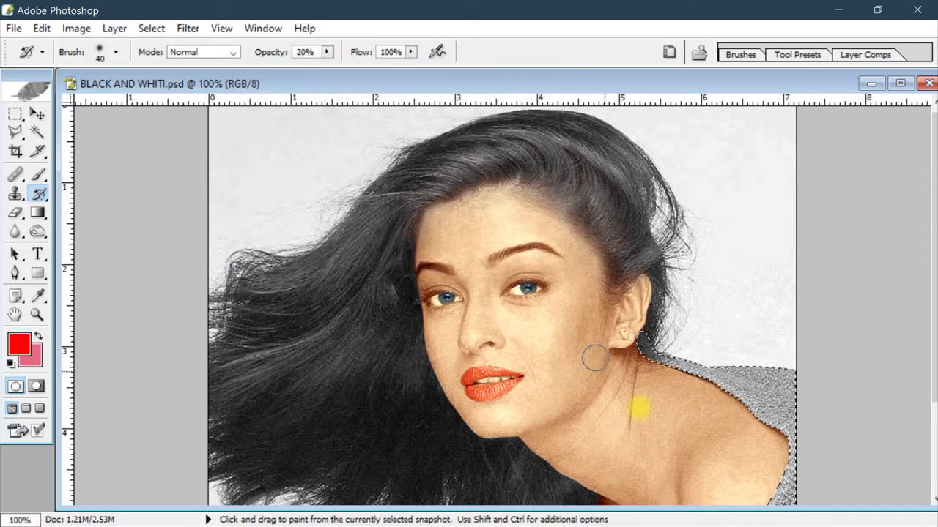
{"action": "key", "text": "ctrl+plus"}
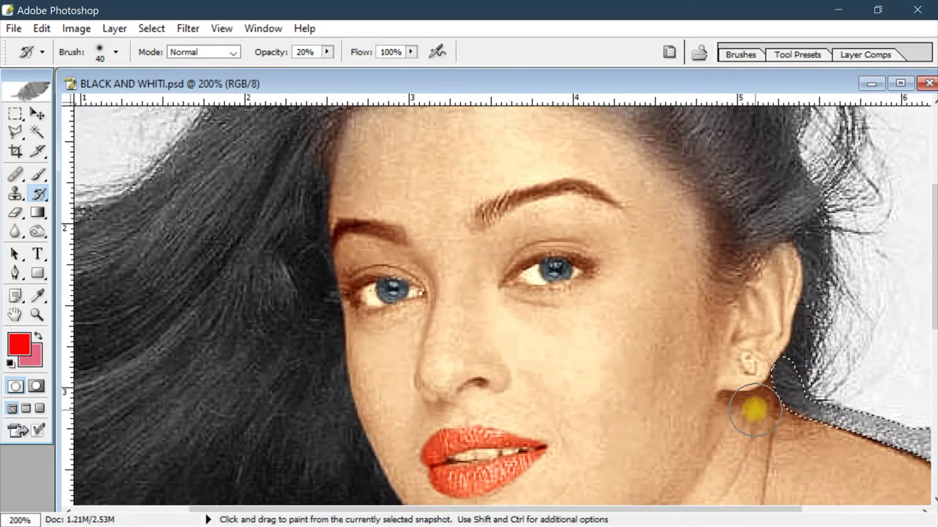
{"action": "left_click_drag", "start_coordinate": [743, 360], "coordinate": [607, 236]}
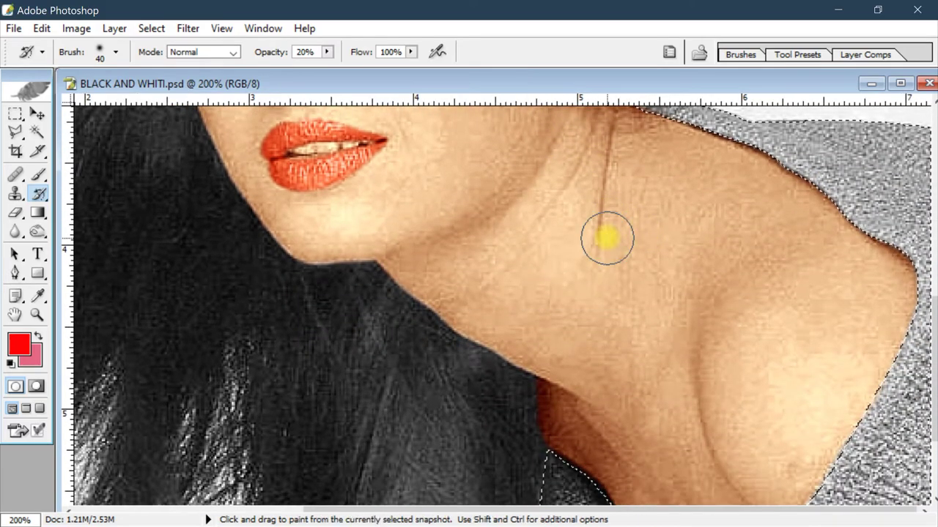
{"action": "key", "text": "ctrl+minus"}
- Tint the selected dress with Colorize at Hue 319, Saturation 71, Lightness -20
{"action": "key", "text": "ctrl+u"}
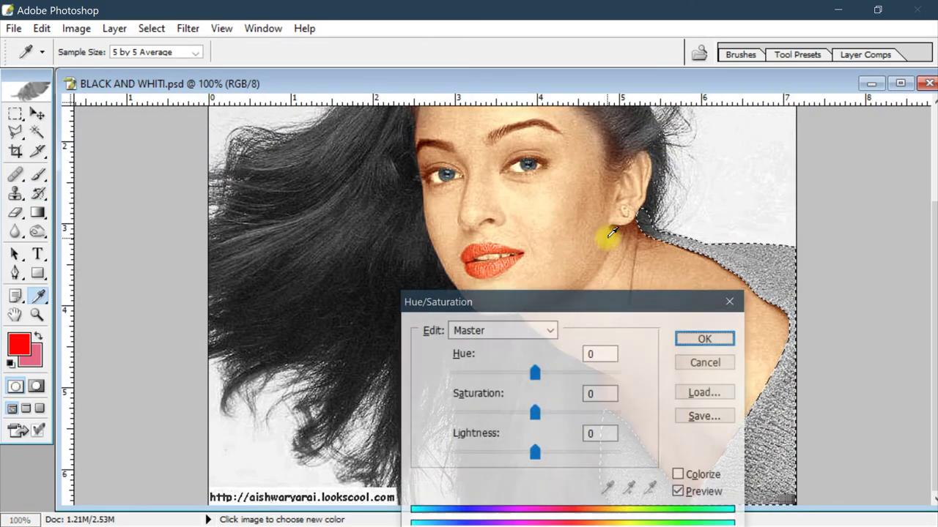
{"action": "left_click", "coordinate": [695, 475]}
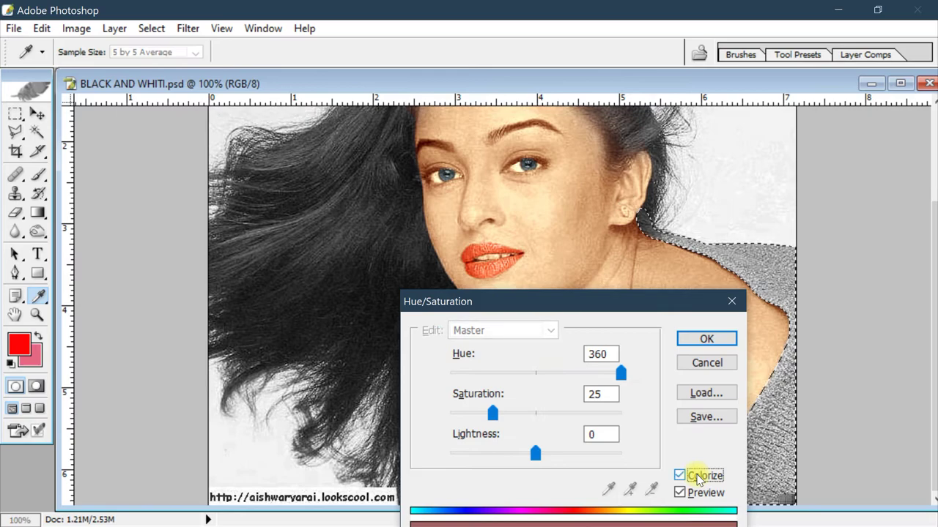
{"action": "left_click_drag", "start_coordinate": [632, 301], "coordinate": [514, 211]}
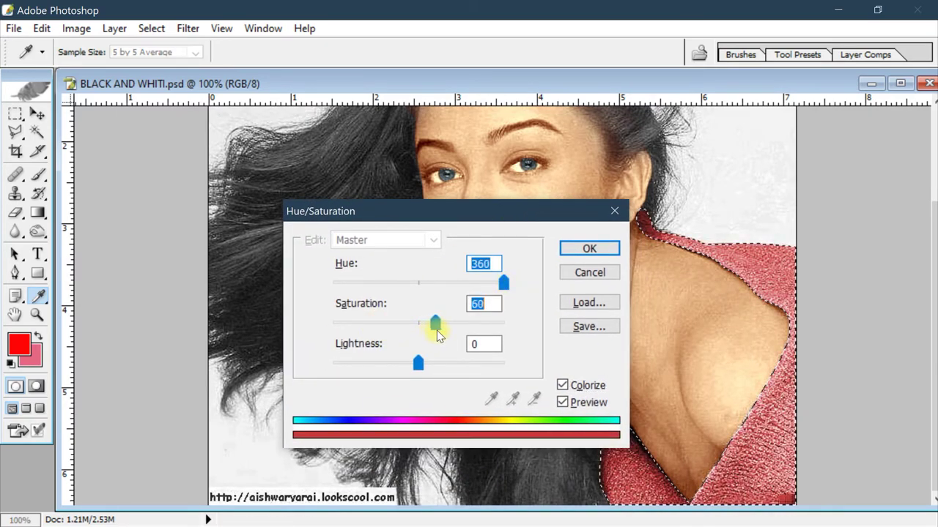
{"action": "left_click_drag", "start_coordinate": [415, 366], "coordinate": [400, 366]}
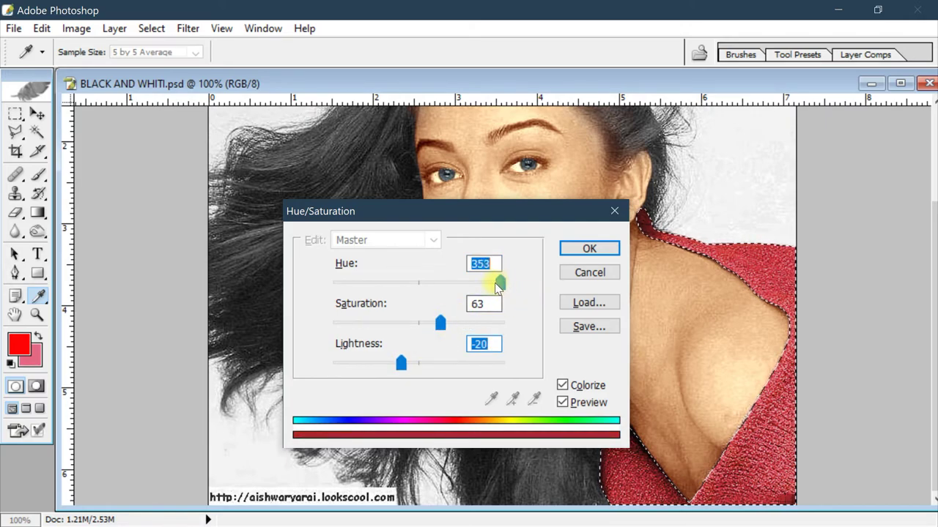
{"action": "left_click_drag", "start_coordinate": [496, 285], "coordinate": [479, 288]}
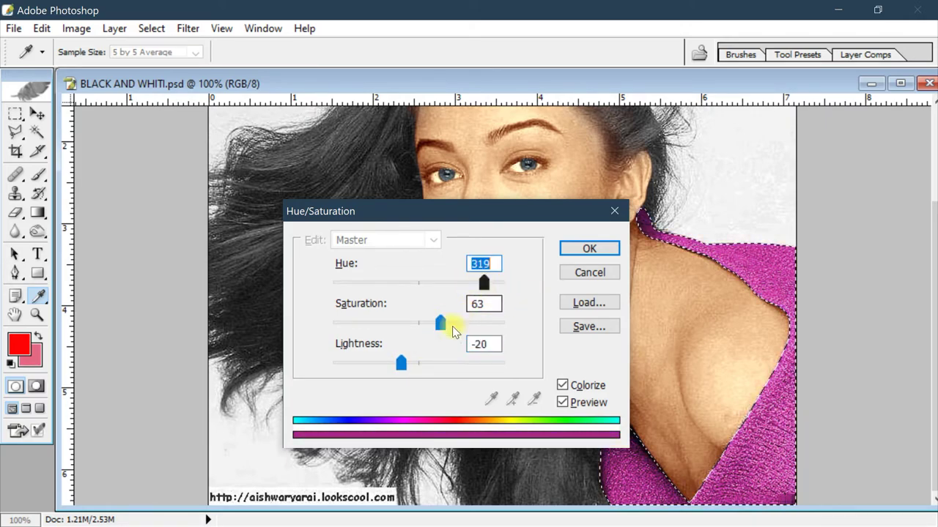
{"action": "left_click", "coordinate": [591, 249]}
- Deselect the dress and zoom in to inspect the neck, shoulder and collar
{"action": "key", "text": "y"}
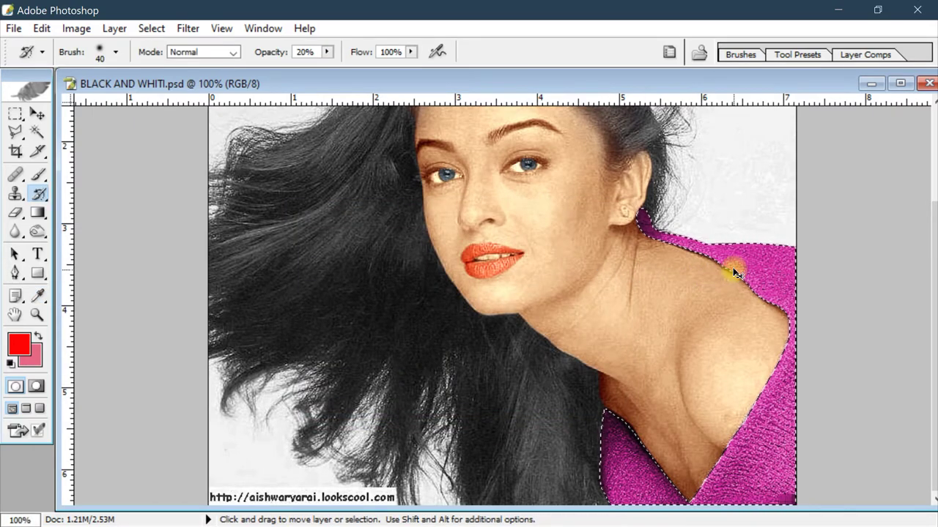
{"action": "key", "text": "ctrl+d"}
{"action": "key", "text": "ctrl+plus"}
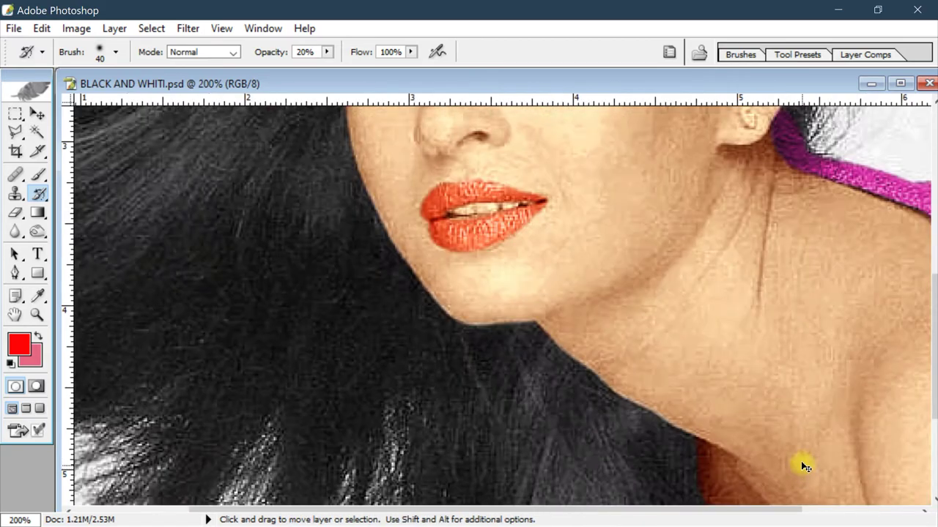
{"action": "key", "text": "ctrl+plus"}
{"action": "left_click_drag", "start_coordinate": [816, 360], "coordinate": [310, 256]}
{"action": "left_click_drag", "start_coordinate": [854, 277], "coordinate": [816, 341]}
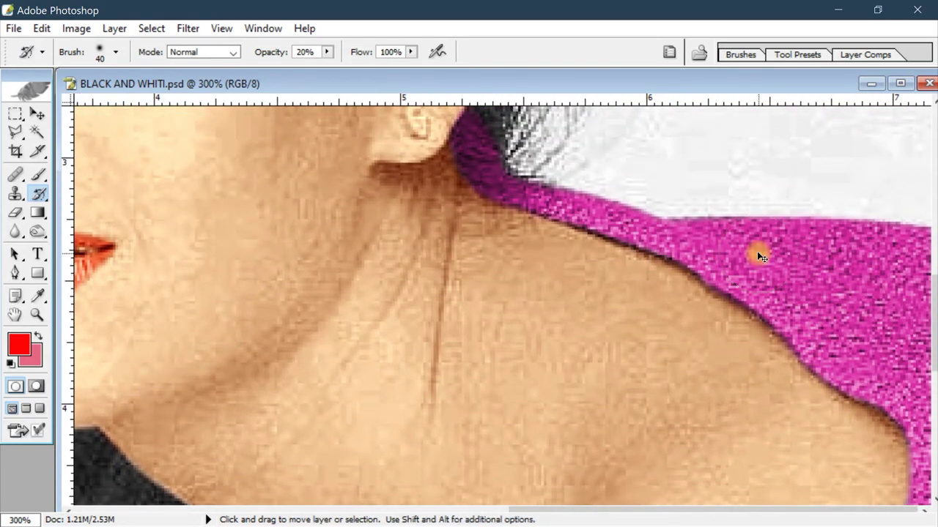
- Zoom out to the whole portrait, then in to 200% on the face and hair
{"action": "key", "text": "ctrl+minus"}
{"action": "key", "text": "ctrl+minus"}
{"action": "key", "text": "ctrl+minus"}
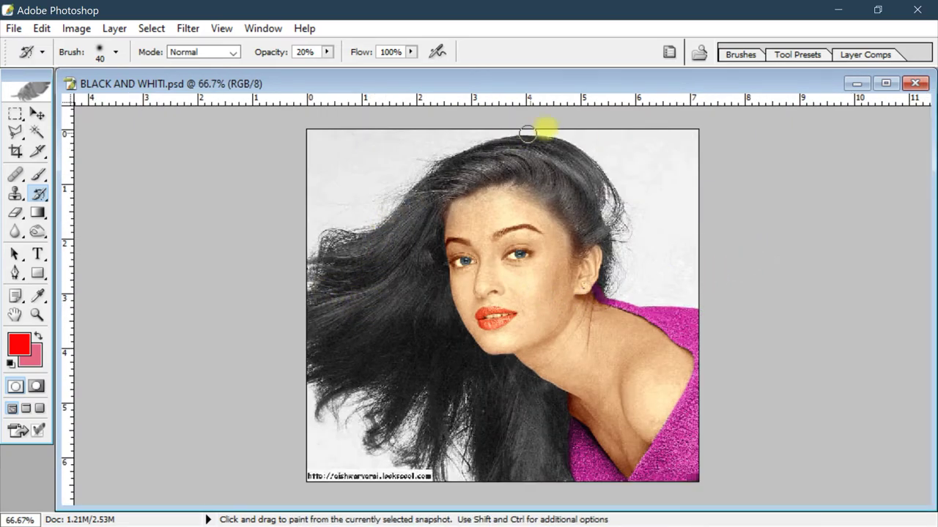
{"action": "key", "text": "ctrl+plus"}
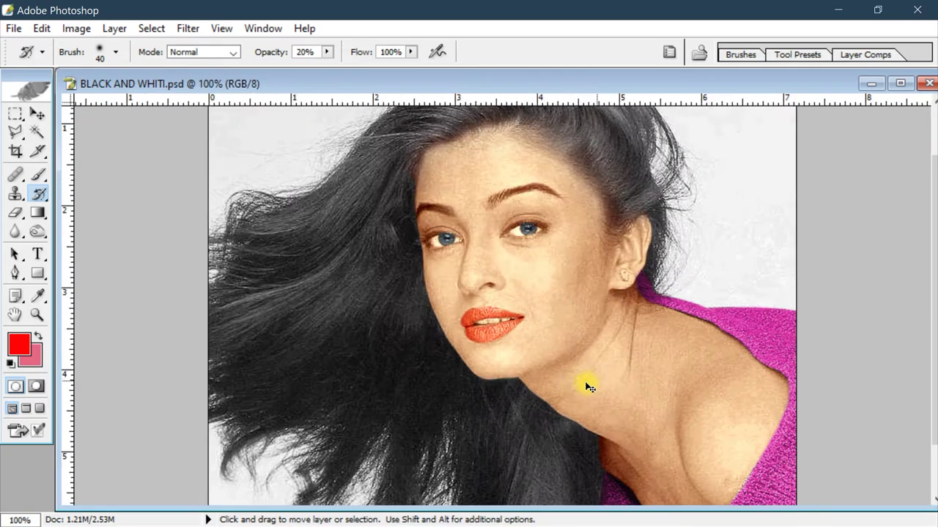
{"action": "key", "text": "ctrl+plus"}
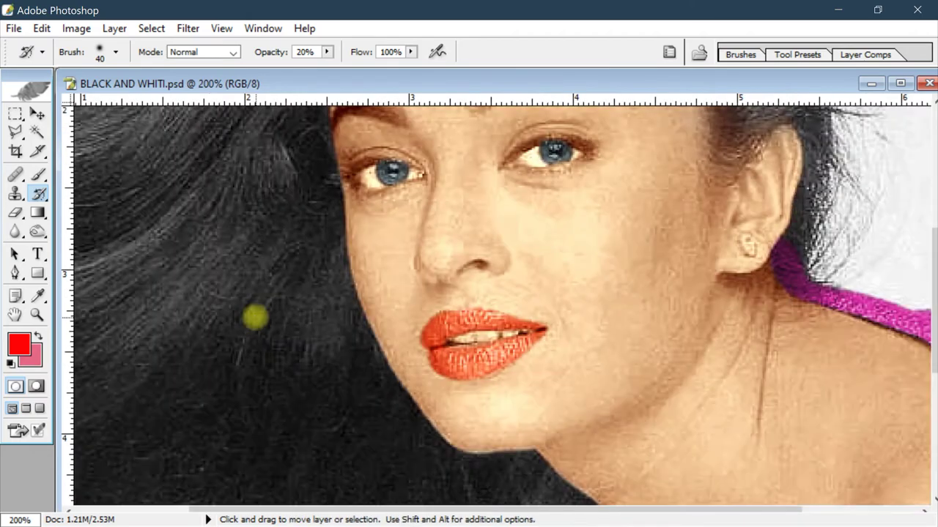
{"action": "left_click_drag", "start_coordinate": [205, 268], "coordinate": [488, 242]}
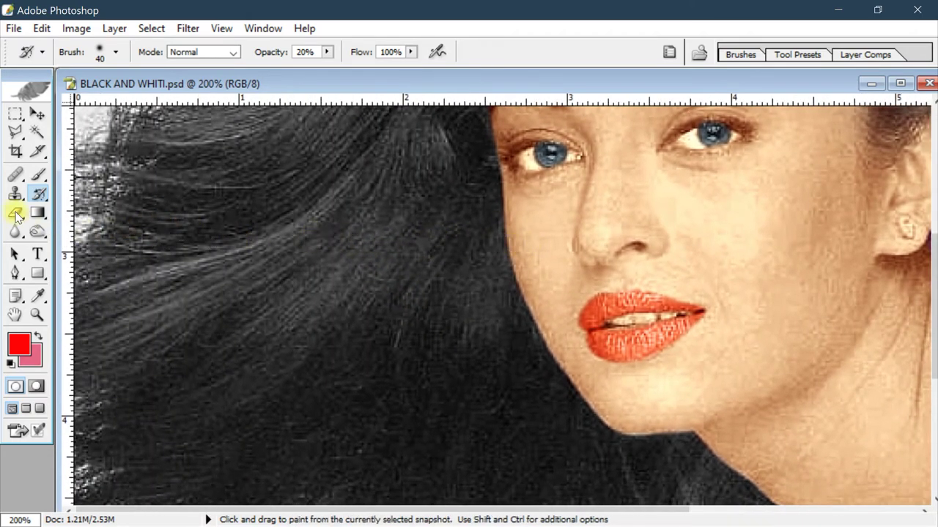
- Pick red as the foreground colour and undo a test stroke on the hair
{"action": "left_click", "coordinate": [38, 174]}
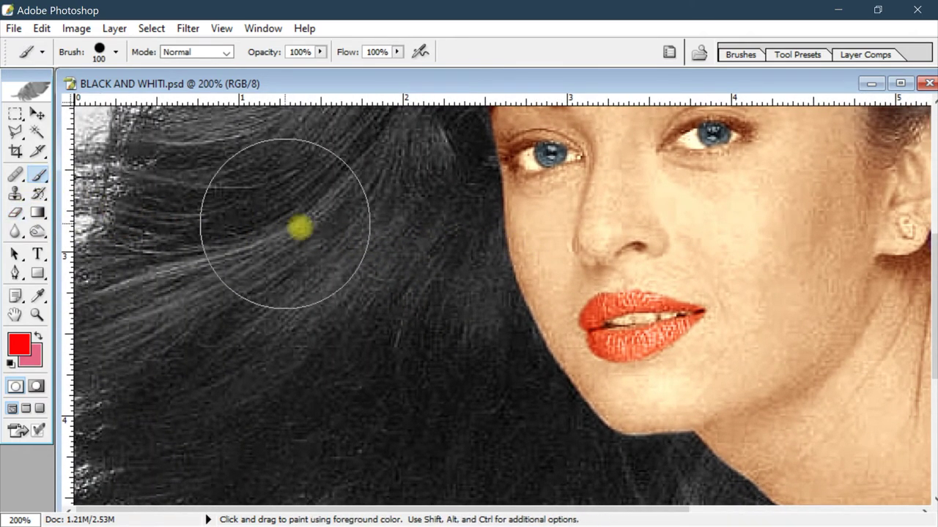
{"action": "left_click", "coordinate": [18, 344]}
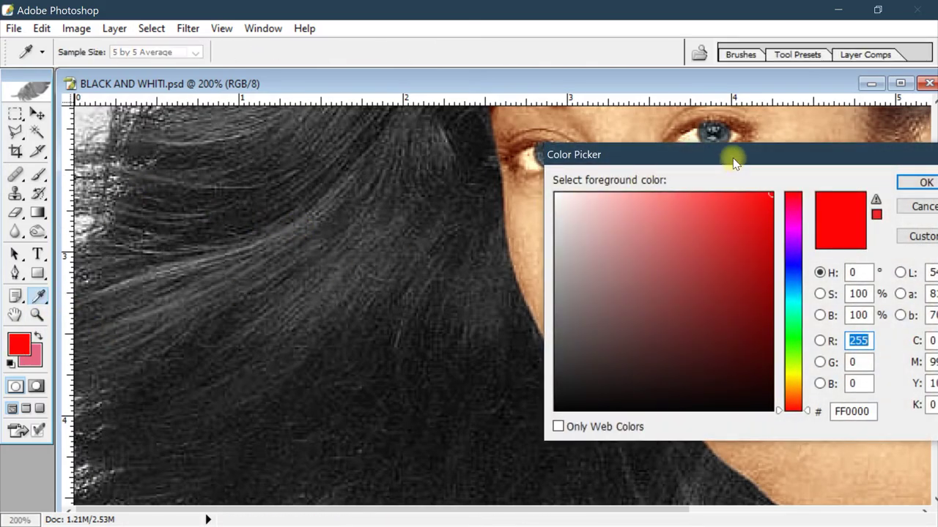
{"action": "left_click_drag", "start_coordinate": [733, 161], "coordinate": [607, 25]}
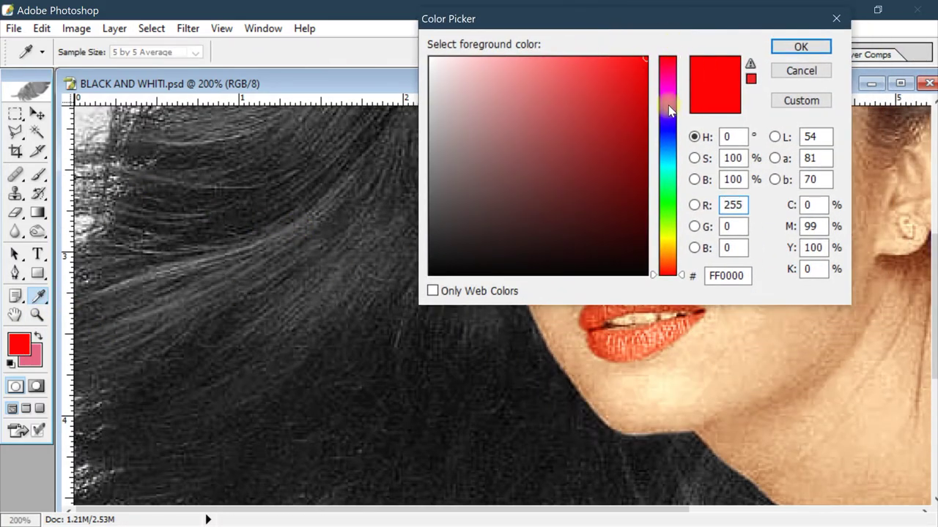
{"action": "left_click_drag", "start_coordinate": [669, 110], "coordinate": [668, 57]}
{"action": "left_click", "coordinate": [800, 47]}
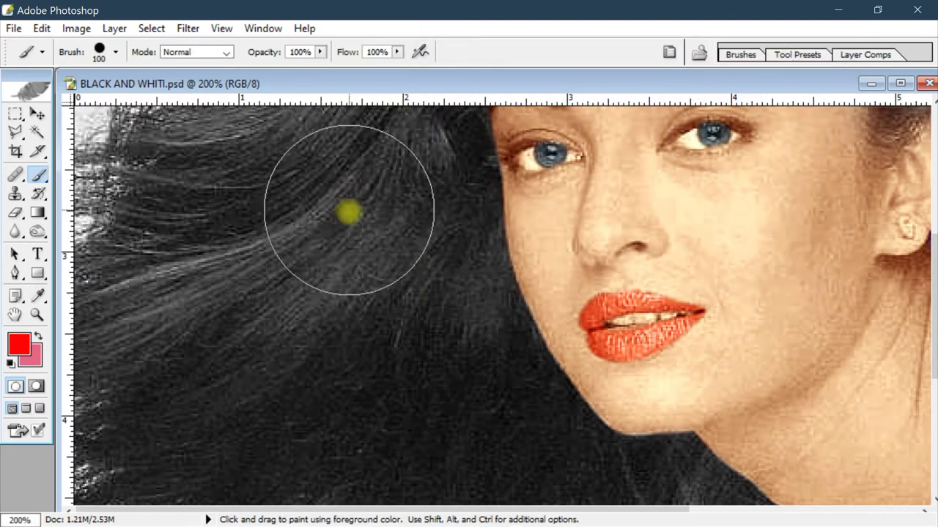
{"action": "mouse_move", "coordinate": [226, 224]}
{"action": "left_mouse_down"}
{"action": "mouse_move", "coordinate": [247, 266]}
{"action": "mouse_move", "coordinate": [225, 315]}
{"action": "mouse_move", "coordinate": [383, 310]}
{"action": "left_mouse_up"}
{"action": "key", "text": "ctrl+z"}
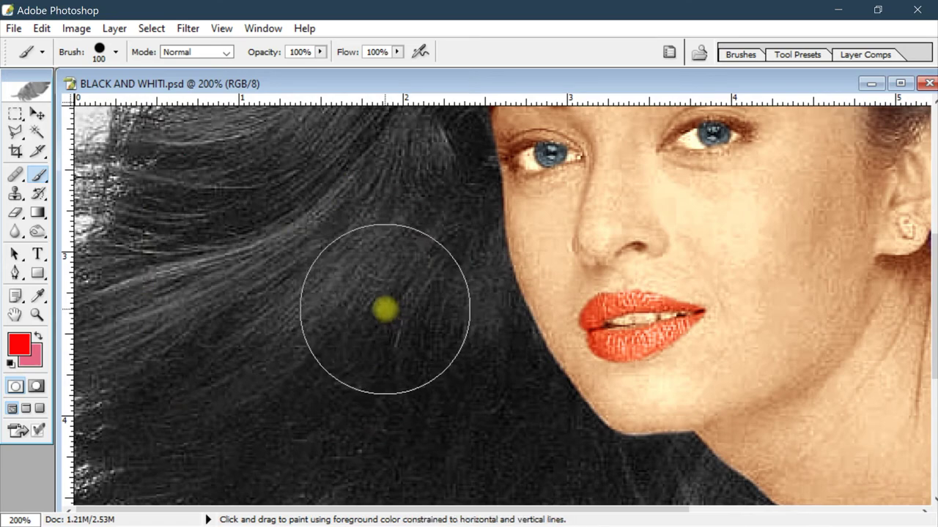
- Set dark red 9C0101 as foreground with a smaller brush, testing and undoing hair strokes
{"action": "key", "text": "bracketleft"}
{"action": "key", "text": "bracketleft"}
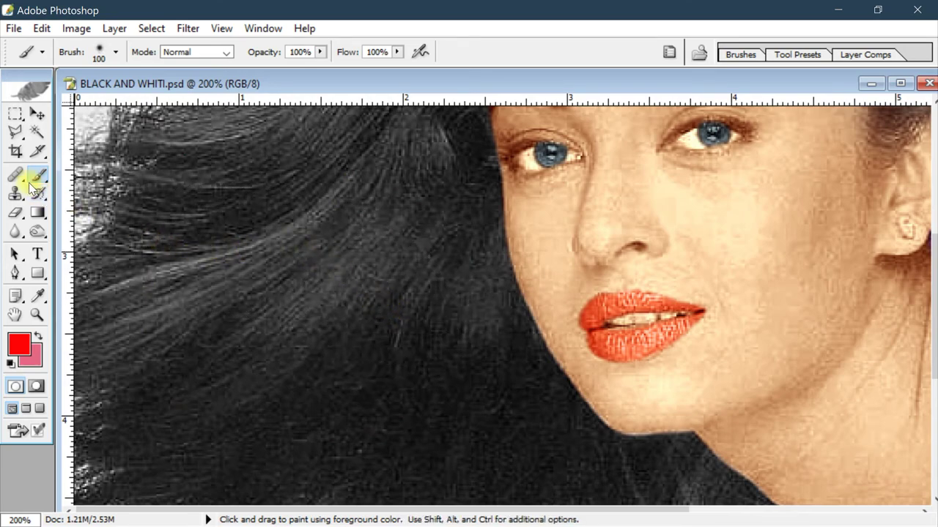
{"action": "left_click", "coordinate": [19, 344]}
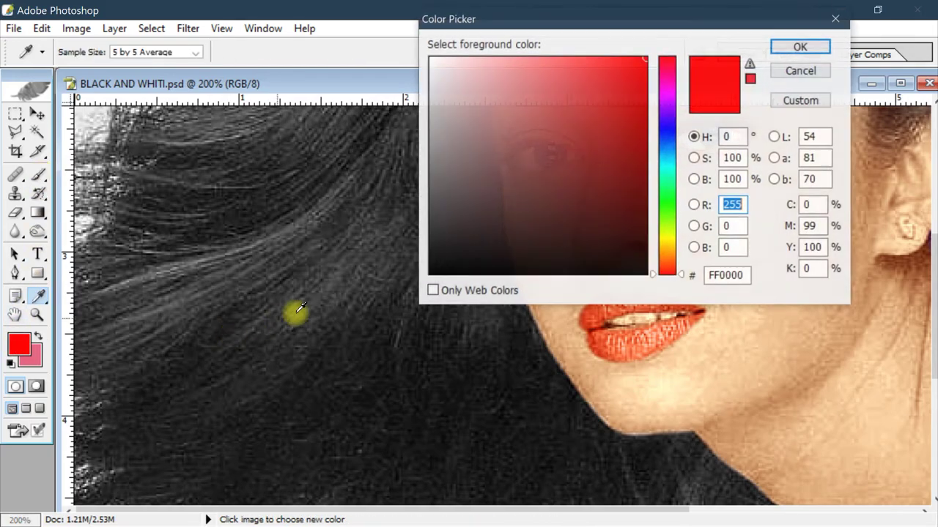
{"action": "left_click", "coordinate": [644, 140]}
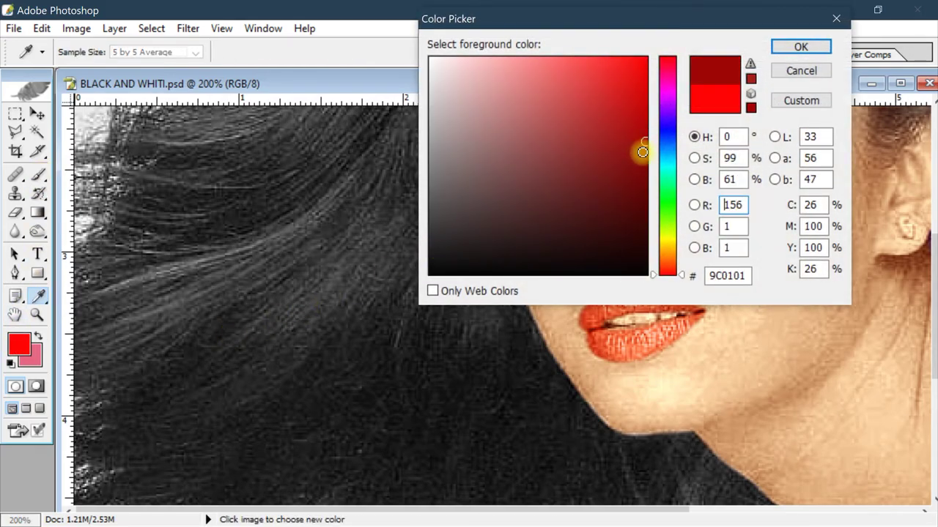
{"action": "left_click", "coordinate": [800, 47]}
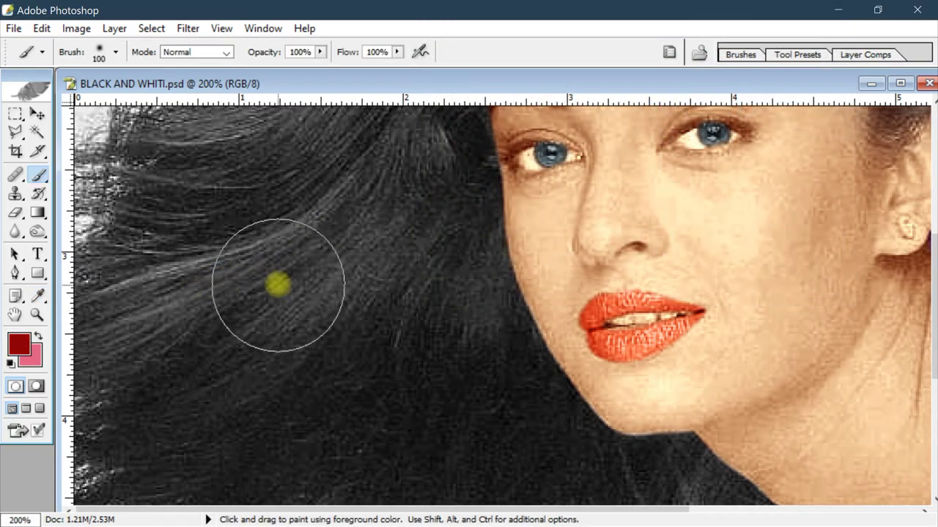
{"action": "left_click_drag", "start_coordinate": [261, 255], "coordinate": [256, 322]}
{"action": "mouse_move", "coordinate": [324, 317]}
{"action": "left_mouse_down"}
{"action": "mouse_move", "coordinate": [255, 377]}
{"action": "mouse_move", "coordinate": [220, 316]}
{"action": "mouse_move", "coordinate": [272, 314]}
{"action": "mouse_move", "coordinate": [338, 257]}
{"action": "left_mouse_up"}
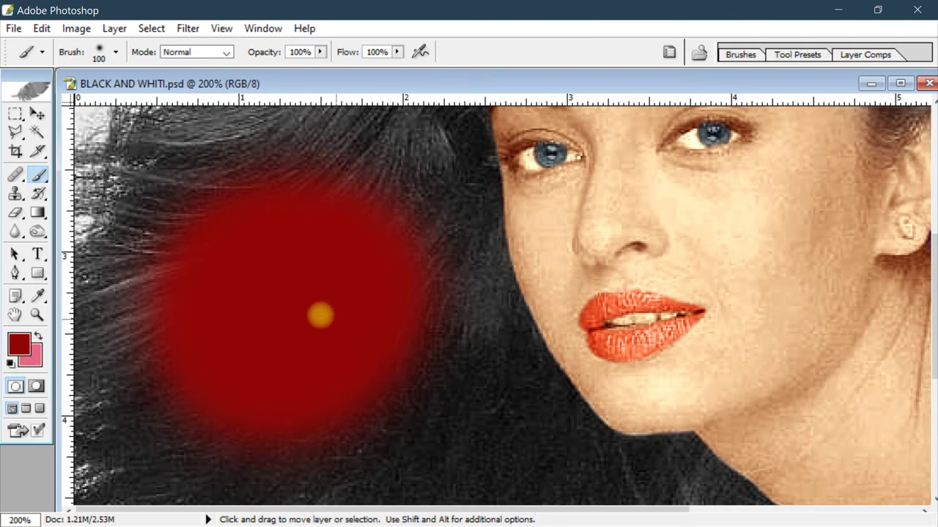
{"action": "key", "text": "ctrl+alt+z"}
{"action": "key", "text": "ctrl+alt+z"}
{"action": "key", "text": "ctrl+alt+z"}
{"action": "key", "text": "ctrl+shift+z"}
{"action": "mouse_move", "coordinate": [364, 302]}
{"action": "left_mouse_down"}
{"action": "mouse_move", "coordinate": [252, 359]}
{"action": "mouse_move", "coordinate": [237, 298]}
{"action": "left_mouse_up"}
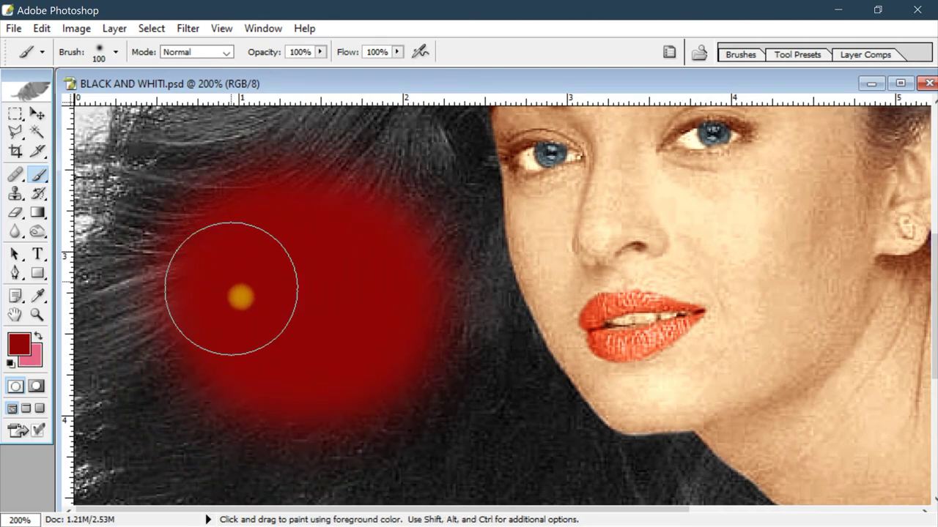
{"action": "key", "text": "ctrl+alt+z"}
{"action": "key", "text": "ctrl+alt+z"}
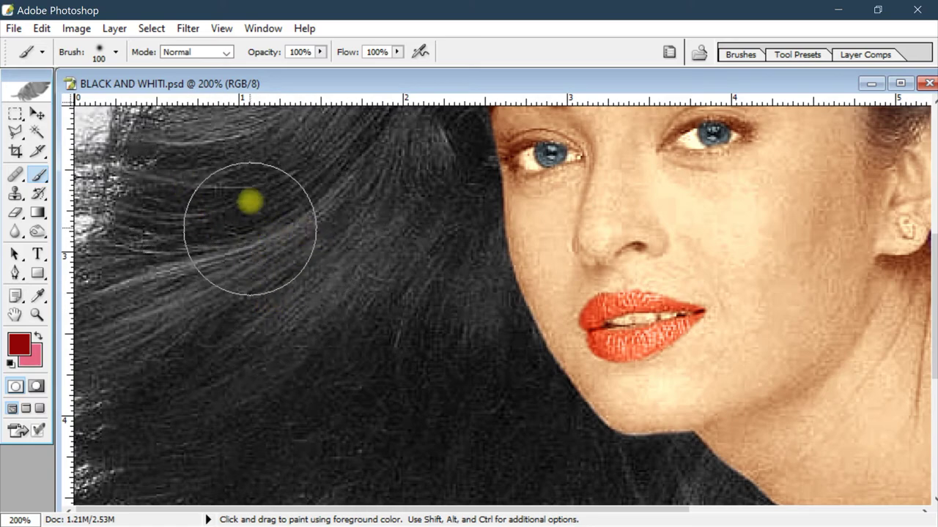
- Switch the brush blend mode to Darken and undo a trial stroke on the hair
{"action": "left_click", "coordinate": [207, 51]}
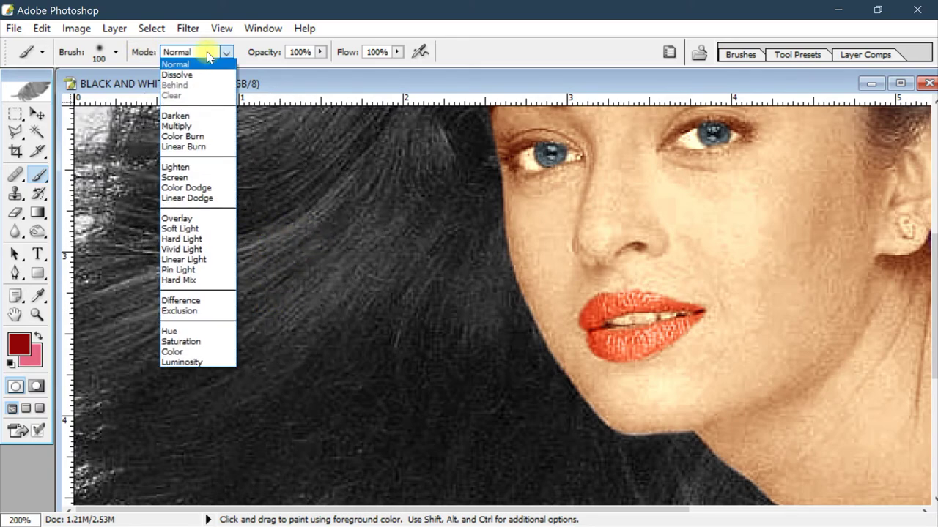
{"action": "left_click", "coordinate": [194, 117]}
{"action": "mouse_move", "coordinate": [276, 245]}
{"action": "left_mouse_down"}
{"action": "mouse_move", "coordinate": [270, 331]}
{"action": "mouse_move", "coordinate": [349, 210]}
{"action": "mouse_move", "coordinate": [174, 339]}
{"action": "mouse_move", "coordinate": [356, 212]}
{"action": "mouse_move", "coordinate": [176, 404]}
{"action": "mouse_move", "coordinate": [239, 262]}
{"action": "left_mouse_up"}
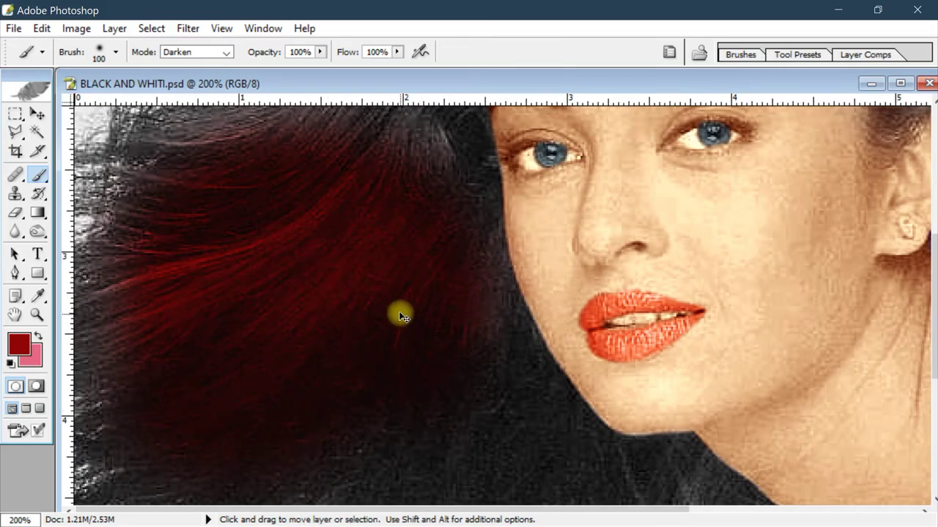
{"action": "key", "text": "ctrl+z"}
{"action": "key", "text": "ctrl+minus"}
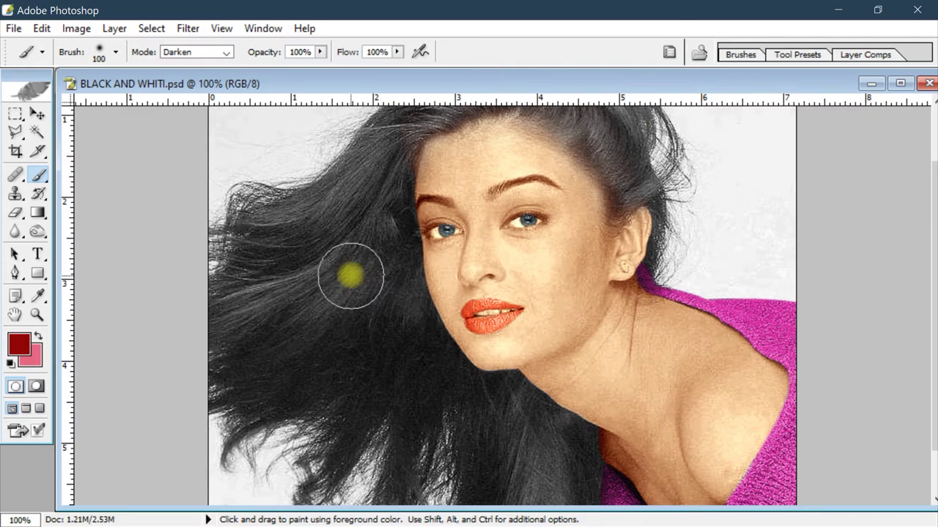
- Build up a faint dark-red tint over the hair at 10% brush opacity
{"action": "key", "text": "1"}
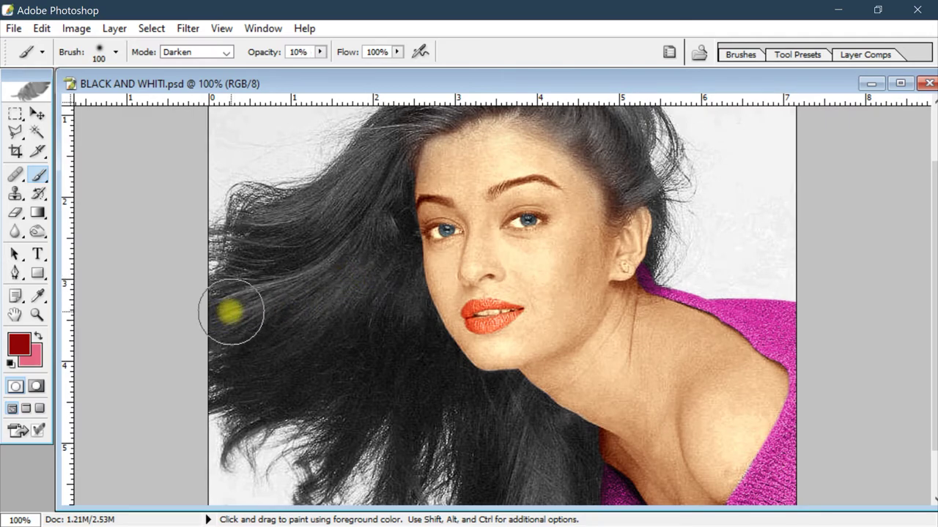
{"action": "mouse_move", "coordinate": [231, 312]}
{"action": "left_mouse_down"}
{"action": "mouse_move", "coordinate": [308, 295]}
{"action": "mouse_move", "coordinate": [256, 310]}
{"action": "mouse_move", "coordinate": [289, 241]}
{"action": "mouse_move", "coordinate": [327, 214]}
{"action": "mouse_move", "coordinate": [358, 163]}
{"action": "mouse_move", "coordinate": [329, 295]}
{"action": "mouse_move", "coordinate": [295, 362]}
{"action": "mouse_move", "coordinate": [371, 286]}
{"action": "mouse_move", "coordinate": [402, 316]}
{"action": "mouse_move", "coordinate": [398, 359]}
{"action": "mouse_move", "coordinate": [364, 327]}
{"action": "mouse_move", "coordinate": [321, 350]}
{"action": "left_mouse_up"}
{"action": "key", "text": "ctrl+minus"}
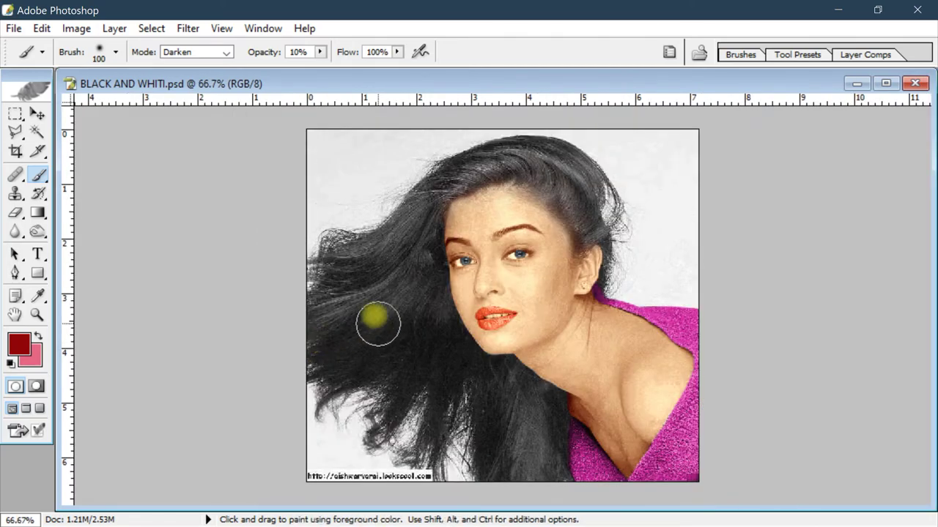
{"action": "mouse_move", "coordinate": [378, 323]}
{"action": "left_mouse_down"}
{"action": "mouse_move", "coordinate": [358, 335]}
{"action": "mouse_move", "coordinate": [317, 309]}
{"action": "mouse_move", "coordinate": [339, 315]}
{"action": "mouse_move", "coordinate": [379, 281]}
{"action": "mouse_move", "coordinate": [341, 264]}
{"action": "mouse_move", "coordinate": [389, 239]}
{"action": "mouse_move", "coordinate": [442, 188]}
{"action": "mouse_move", "coordinate": [512, 157]}
{"action": "mouse_move", "coordinate": [581, 189]}
{"action": "mouse_move", "coordinate": [584, 210]}
{"action": "mouse_move", "coordinate": [528, 168]}
{"action": "mouse_move", "coordinate": [462, 178]}
{"action": "mouse_move", "coordinate": [413, 234]}
{"action": "mouse_move", "coordinate": [421, 323]}
{"action": "mouse_move", "coordinate": [397, 325]}
{"action": "mouse_move", "coordinate": [438, 320]}
{"action": "mouse_move", "coordinate": [503, 389]}
{"action": "mouse_move", "coordinate": [550, 418]}
{"action": "mouse_move", "coordinate": [498, 454]}
{"action": "mouse_move", "coordinate": [540, 450]}
{"action": "mouse_move", "coordinate": [534, 400]}
{"action": "mouse_move", "coordinate": [506, 408]}
{"action": "mouse_move", "coordinate": [477, 368]}
{"action": "mouse_move", "coordinate": [420, 442]}
{"action": "mouse_move", "coordinate": [376, 419]}
{"action": "mouse_move", "coordinate": [383, 376]}
{"action": "mouse_move", "coordinate": [320, 383]}
{"action": "mouse_move", "coordinate": [355, 271]}
{"action": "mouse_move", "coordinate": [342, 325]}
{"action": "mouse_move", "coordinate": [446, 180]}
{"action": "mouse_move", "coordinate": [563, 172]}
{"action": "mouse_move", "coordinate": [593, 215]}
{"action": "mouse_move", "coordinate": [565, 178]}
{"action": "mouse_move", "coordinate": [502, 161]}
{"action": "mouse_move", "coordinate": [450, 179]}
{"action": "mouse_move", "coordinate": [389, 264]}
{"action": "mouse_move", "coordinate": [350, 306]}
{"action": "mouse_move", "coordinate": [323, 315]}
{"action": "mouse_move", "coordinate": [343, 289]}
{"action": "mouse_move", "coordinate": [310, 331]}
{"action": "mouse_move", "coordinate": [394, 268]}
{"action": "mouse_move", "coordinate": [341, 274]}
{"action": "mouse_move", "coordinate": [404, 215]}
{"action": "mouse_move", "coordinate": [464, 173]}
{"action": "mouse_move", "coordinate": [549, 151]}
{"action": "mouse_move", "coordinate": [588, 212]}
{"action": "mouse_move", "coordinate": [565, 188]}
{"action": "mouse_move", "coordinate": [504, 165]}
{"action": "mouse_move", "coordinate": [425, 230]}
{"action": "mouse_move", "coordinate": [383, 332]}
{"action": "mouse_move", "coordinate": [330, 365]}
{"action": "mouse_move", "coordinate": [419, 320]}
{"action": "mouse_move", "coordinate": [433, 347]}
{"action": "mouse_move", "coordinate": [373, 431]}
{"action": "mouse_move", "coordinate": [435, 418]}
{"action": "mouse_move", "coordinate": [477, 388]}
{"action": "mouse_move", "coordinate": [545, 418]}
{"action": "mouse_move", "coordinate": [517, 456]}
{"action": "mouse_move", "coordinate": [519, 402]}
{"action": "mouse_move", "coordinate": [546, 457]}
{"action": "mouse_move", "coordinate": [435, 447]}
{"action": "mouse_move", "coordinate": [176, 265]}
{"action": "left_mouse_up"}
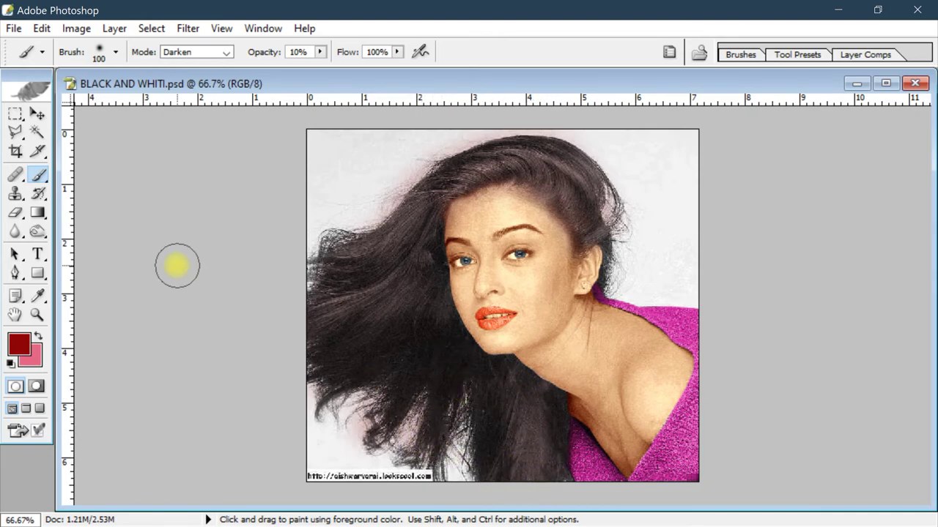
{"action": "key", "text": "ctrl+plus"}
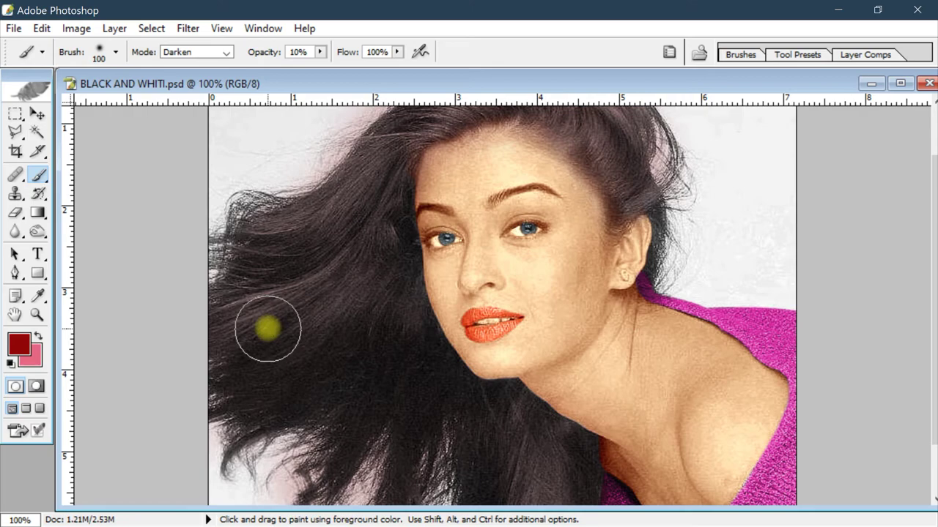
{"action": "mouse_move", "coordinate": [267, 329]}
{"action": "left_mouse_down"}
{"action": "mouse_move", "coordinate": [298, 146]}
{"action": "mouse_move", "coordinate": [307, 213]}
{"action": "left_mouse_up"}
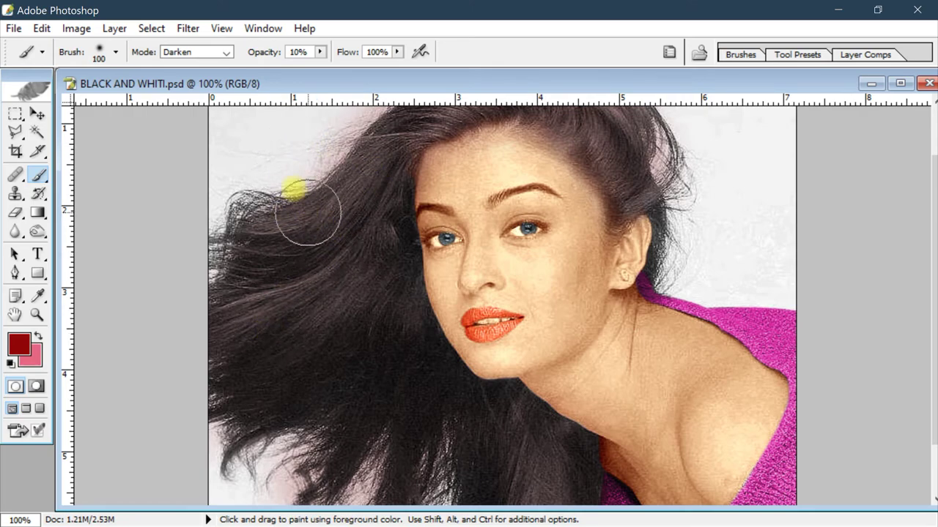
- Apply Brightness/Contrast to the portrait with Brightness -26 and Contrast +4
{"action": "left_click", "coordinate": [80, 30]}
{"action": "mouse_move", "coordinate": [115, 72]}
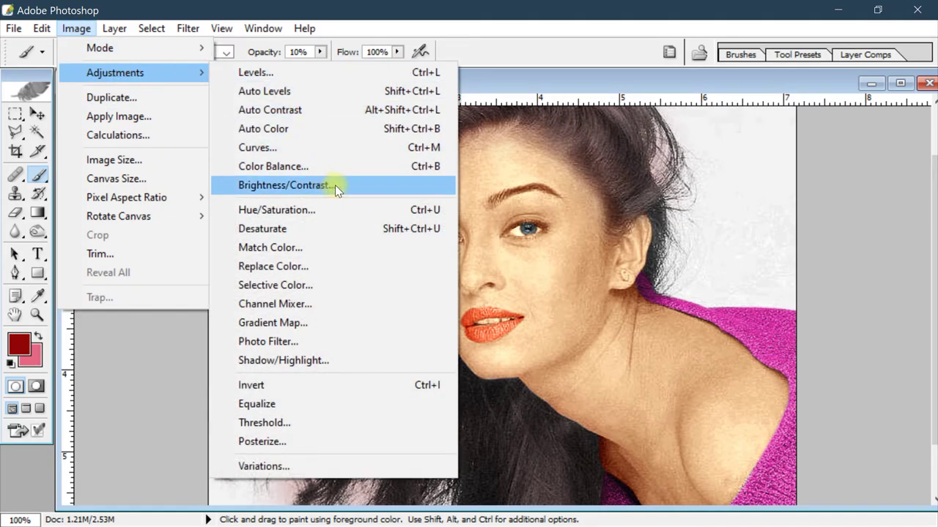
{"action": "left_click", "coordinate": [337, 190]}
{"action": "left_click_drag", "start_coordinate": [317, 81], "coordinate": [330, 107]}
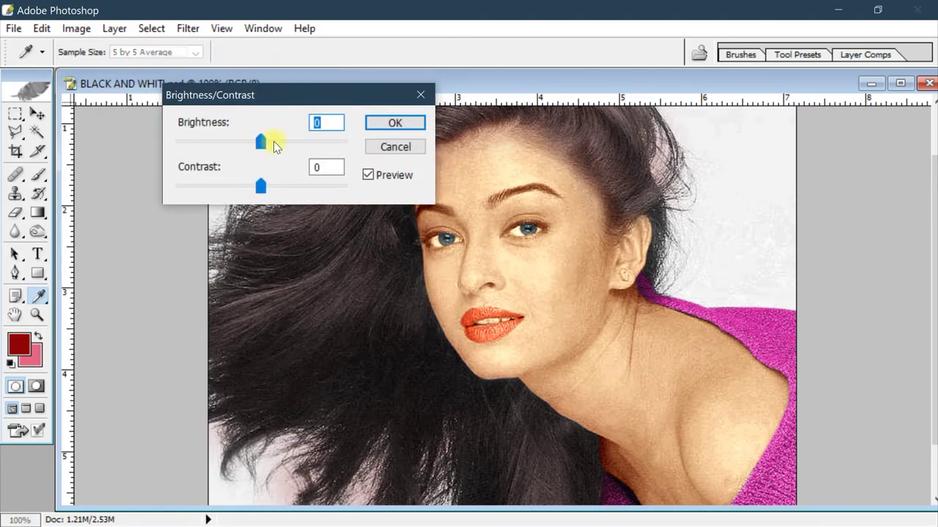
{"action": "left_click_drag", "start_coordinate": [244, 147], "coordinate": [238, 147]}
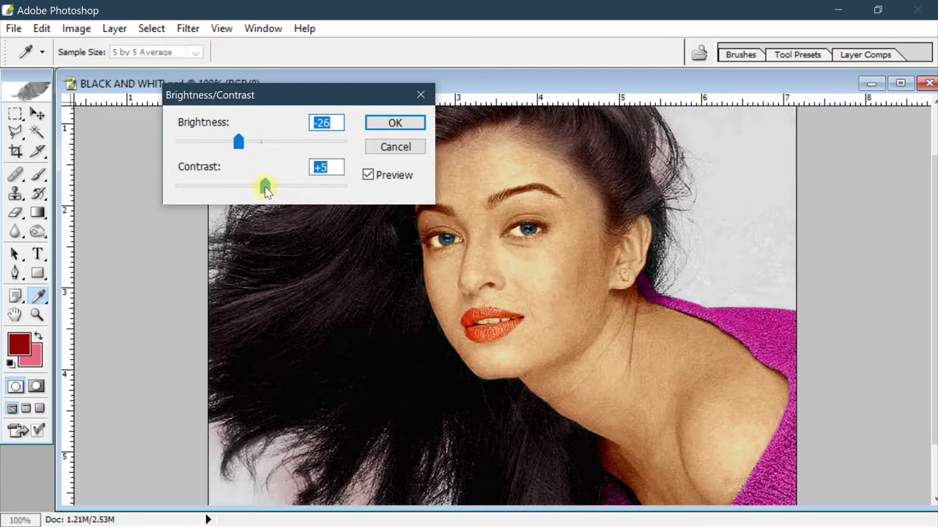
{"action": "mouse_move", "coordinate": [266, 187]}
{"action": "left_mouse_down"}
{"action": "mouse_move", "coordinate": [275, 189]}
{"action": "mouse_move", "coordinate": [264, 190]}
{"action": "left_mouse_up"}
{"action": "left_click", "coordinate": [263, 189]}
{"action": "left_click_drag", "start_coordinate": [243, 146], "coordinate": [238, 148]}
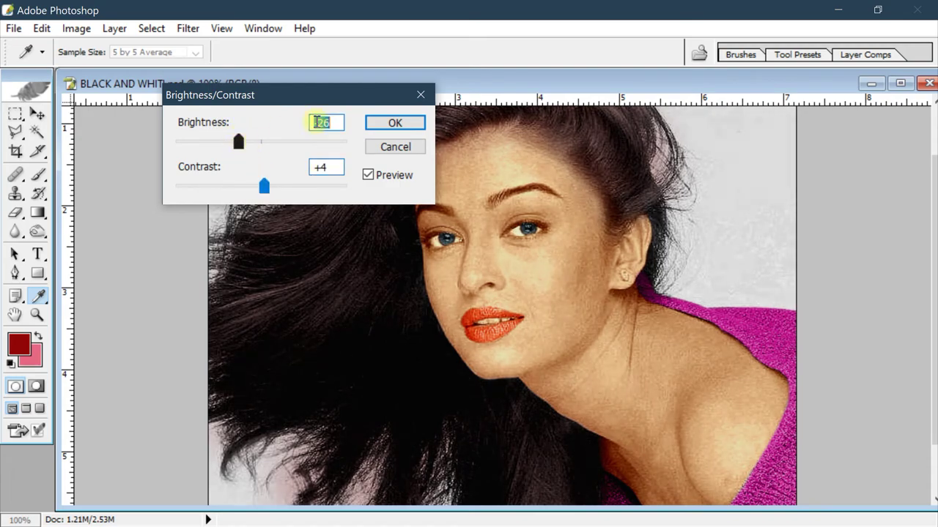
{"action": "left_click", "coordinate": [377, 125]}
{"action": "key", "text": "b"}
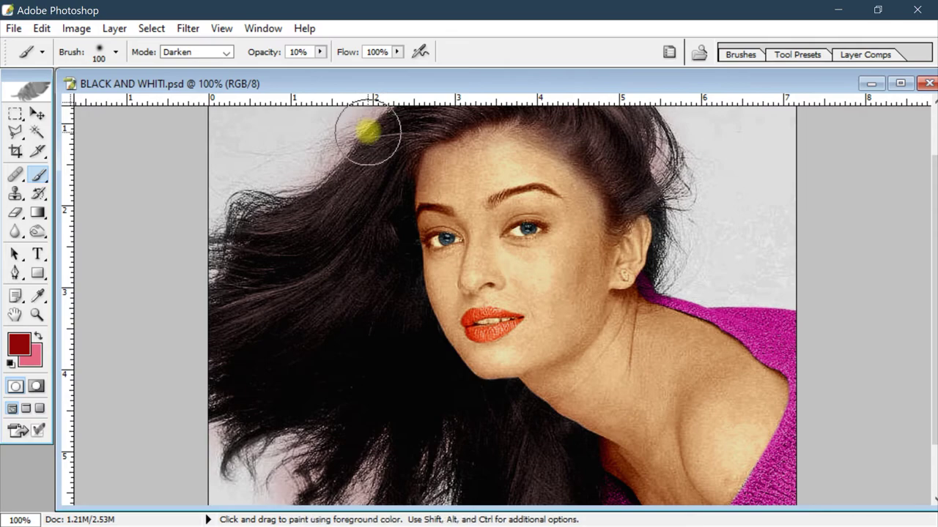
{"action": "key", "text": "ctrl+minus"}
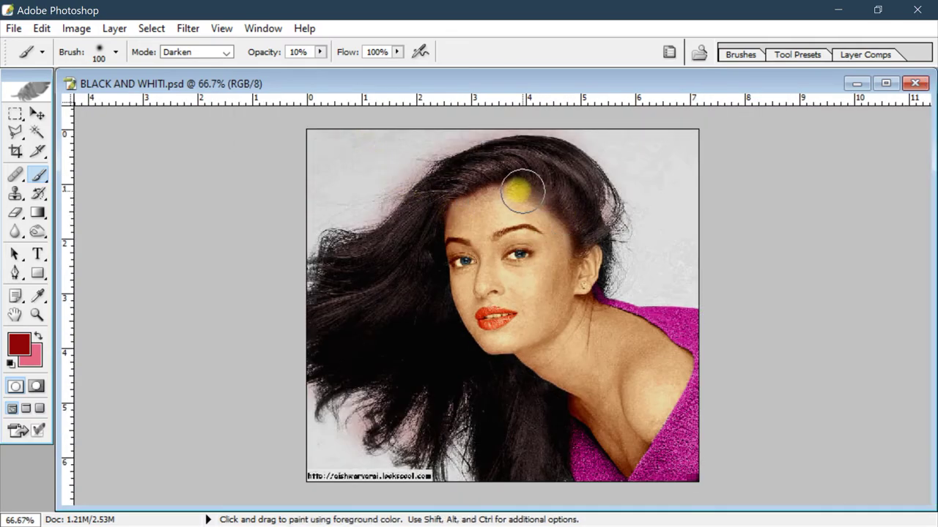
{"action": "key", "text": "ctrl+plus"}
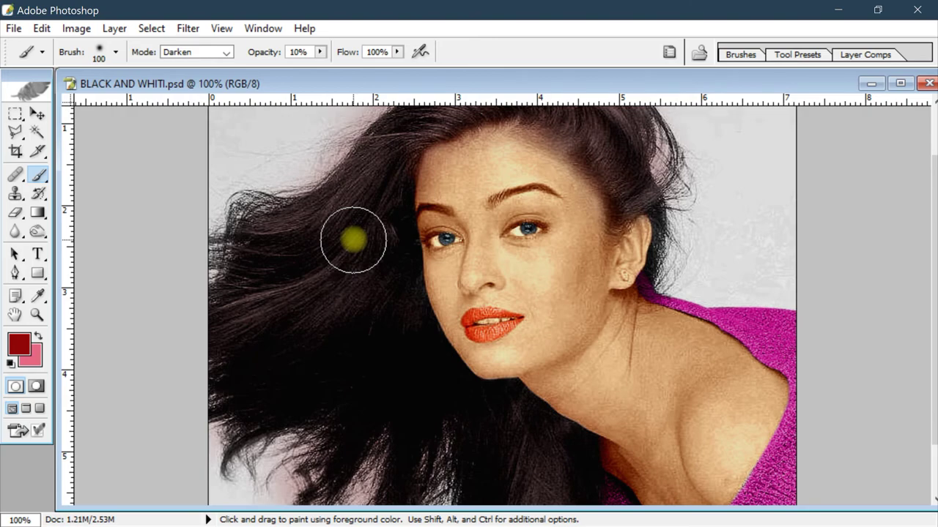
{"action": "left_click_drag", "start_coordinate": [403, 248], "coordinate": [379, 316]}
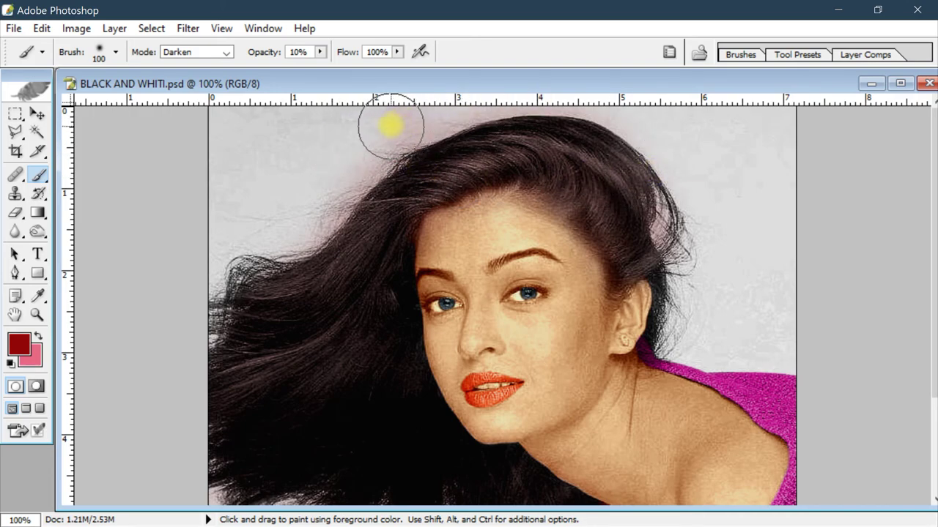
- Paint along the top hairline and loose hair edges with the History Brush up close
{"action": "left_click", "coordinate": [38, 195]}
{"action": "key", "text": "ctrl+plus"}
{"action": "key", "text": "ctrl+plus"}
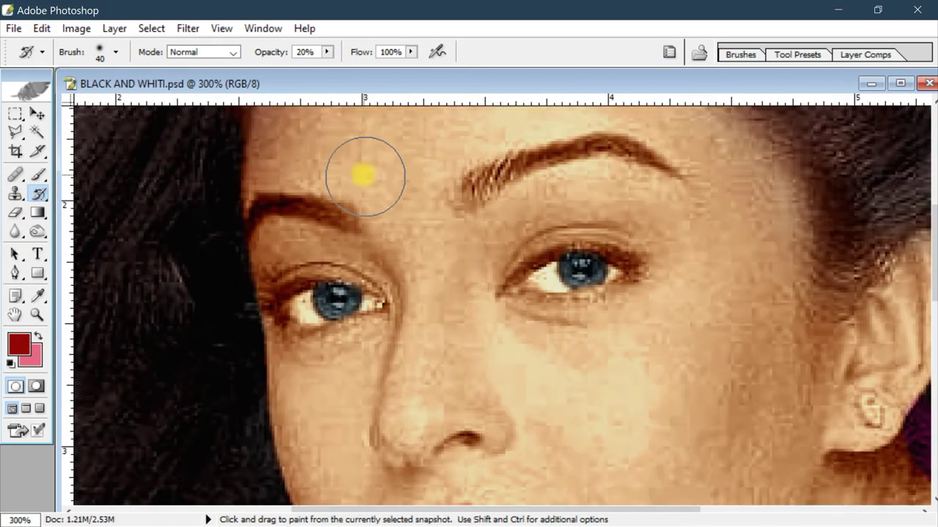
{"action": "mouse_move", "coordinate": [366, 173]}
{"action": "left_mouse_down"}
{"action": "mouse_move", "coordinate": [518, 452]}
{"action": "mouse_move", "coordinate": [415, 456]}
{"action": "left_mouse_up"}
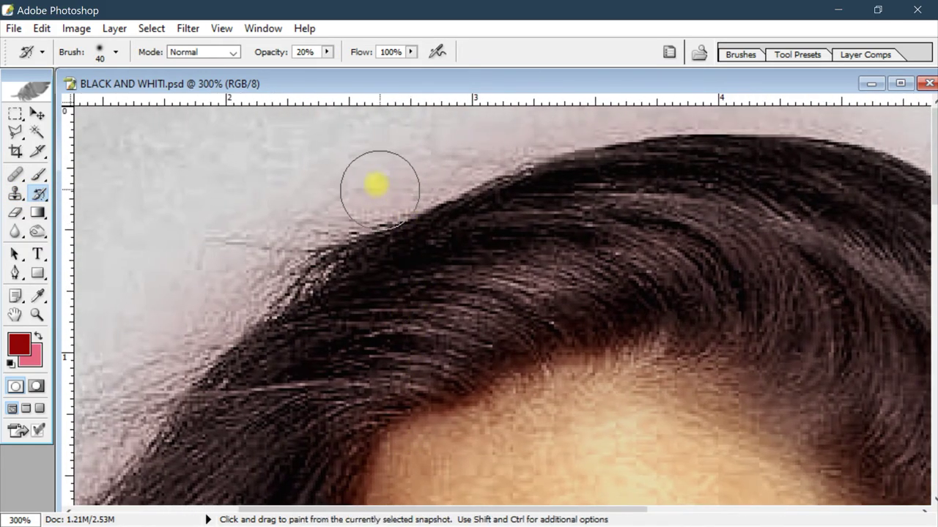
{"action": "mouse_move", "coordinate": [441, 148]}
{"action": "left_mouse_down"}
{"action": "mouse_move", "coordinate": [305, 203]}
{"action": "mouse_move", "coordinate": [128, 371]}
{"action": "left_mouse_up"}
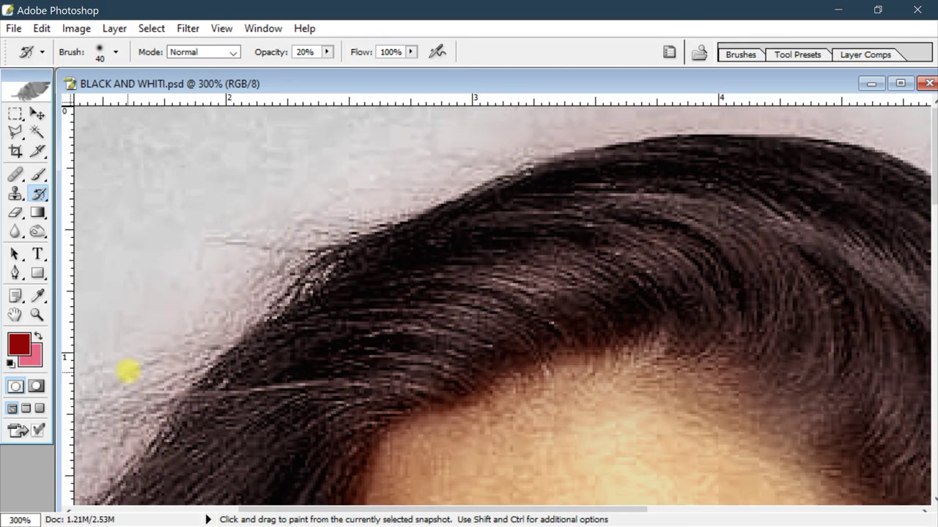
{"action": "mouse_move", "coordinate": [306, 223]}
{"action": "left_mouse_down"}
{"action": "mouse_move", "coordinate": [586, 119]}
{"action": "mouse_move", "coordinate": [716, 93]}
{"action": "mouse_move", "coordinate": [463, 215]}
{"action": "mouse_move", "coordinate": [538, 109]}
{"action": "left_mouse_up"}
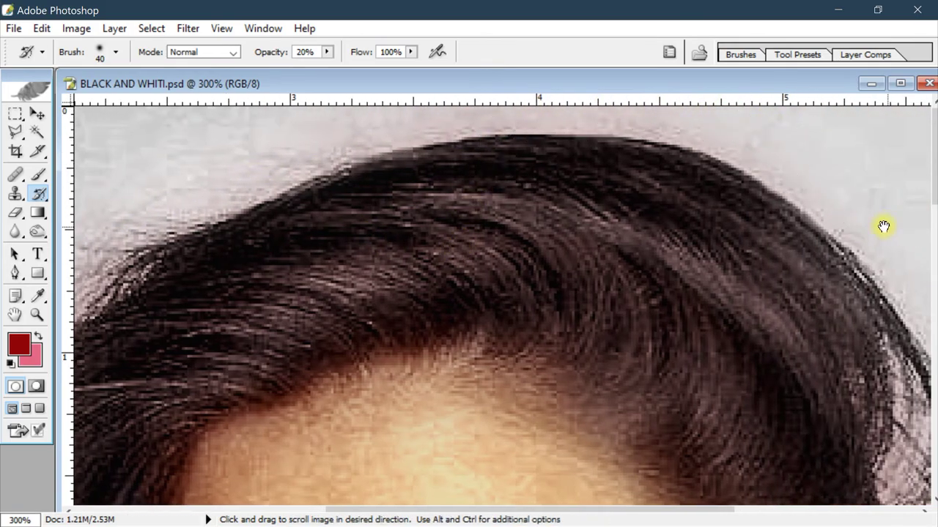
{"action": "left_click_drag", "start_coordinate": [883, 226], "coordinate": [569, 218]}
{"action": "mouse_move", "coordinate": [620, 324]}
{"action": "left_mouse_down"}
{"action": "mouse_move", "coordinate": [282, 325]}
{"action": "mouse_move", "coordinate": [546, 251]}
{"action": "mouse_move", "coordinate": [578, 173]}
{"action": "mouse_move", "coordinate": [483, 345]}
{"action": "mouse_move", "coordinate": [543, 261]}
{"action": "left_mouse_up"}
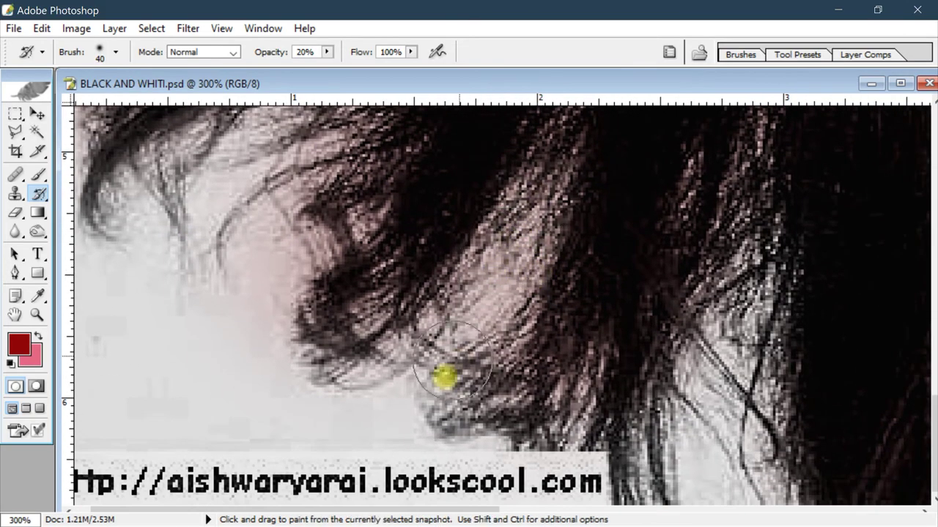
{"action": "left_click_drag", "start_coordinate": [521, 277], "coordinate": [421, 277]}
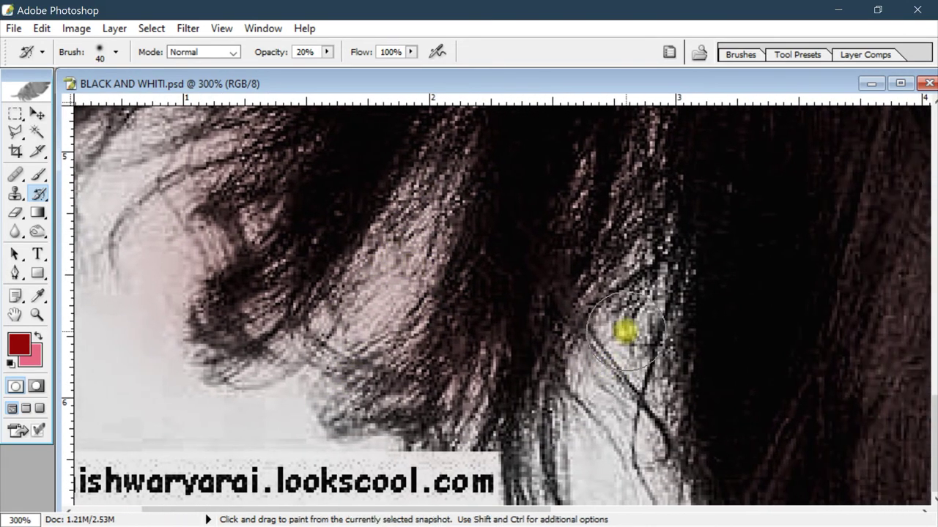
{"action": "key", "text": "ctrl+alt+0"}
{"action": "key", "text": "ctrl+minus"}
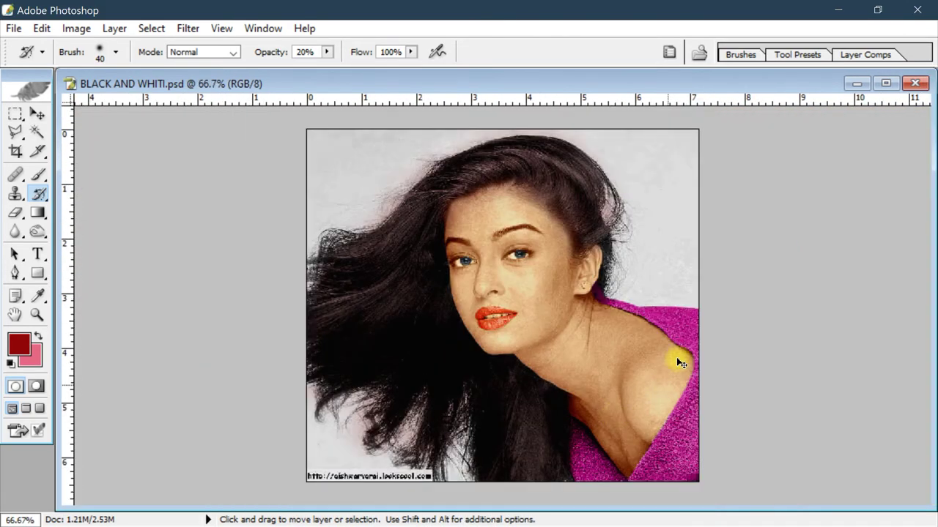
{"action": "key", "text": "ctrl+plus"}
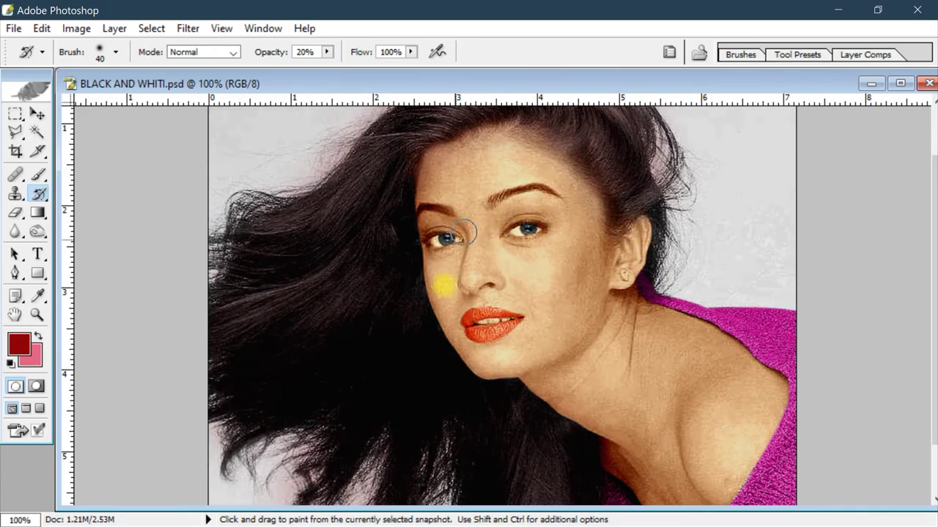
- Try Auto Levels on the portrait, undo it, and check the cheek and lips
{"action": "left_click", "coordinate": [89, 30]}
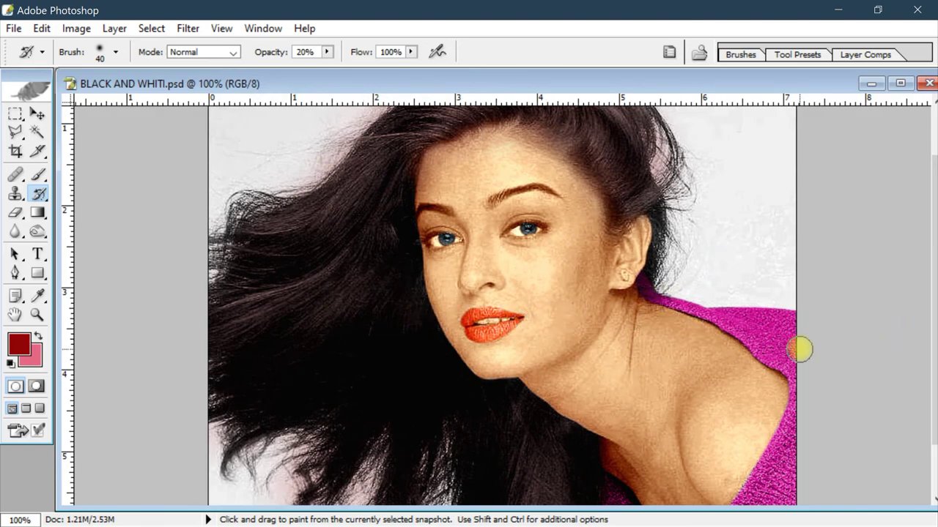
{"action": "key", "text": "ctrl+z"}
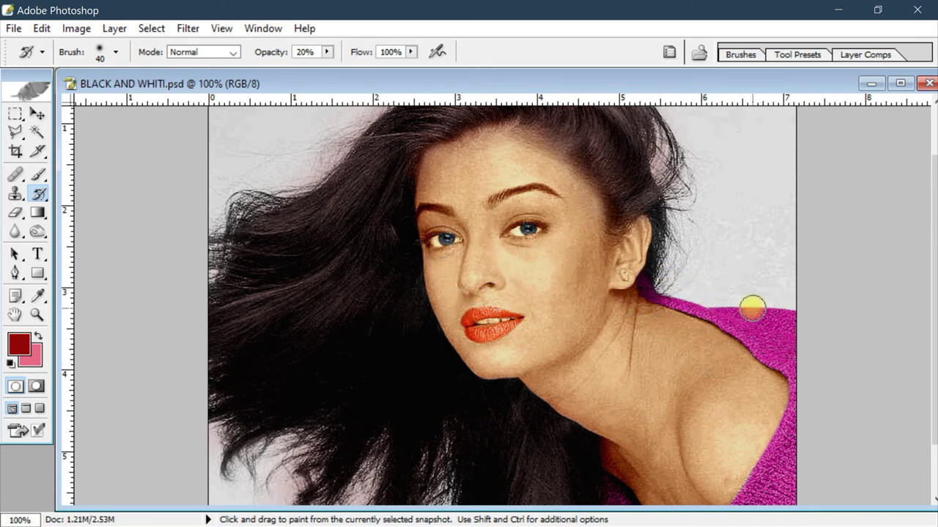
{"action": "key", "text": "ctrl+plus"}
{"action": "key", "text": "ctrl+plus"}
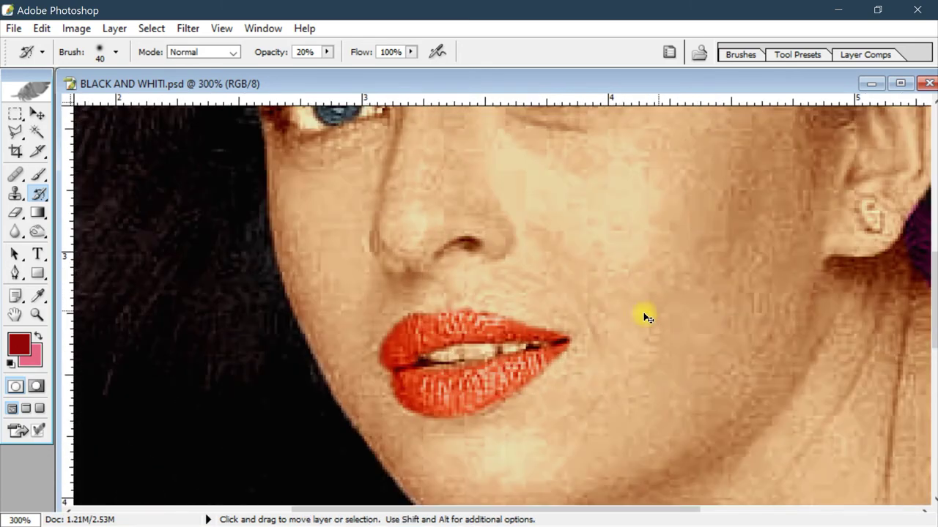
{"action": "key", "text": "ctrl+minus"}
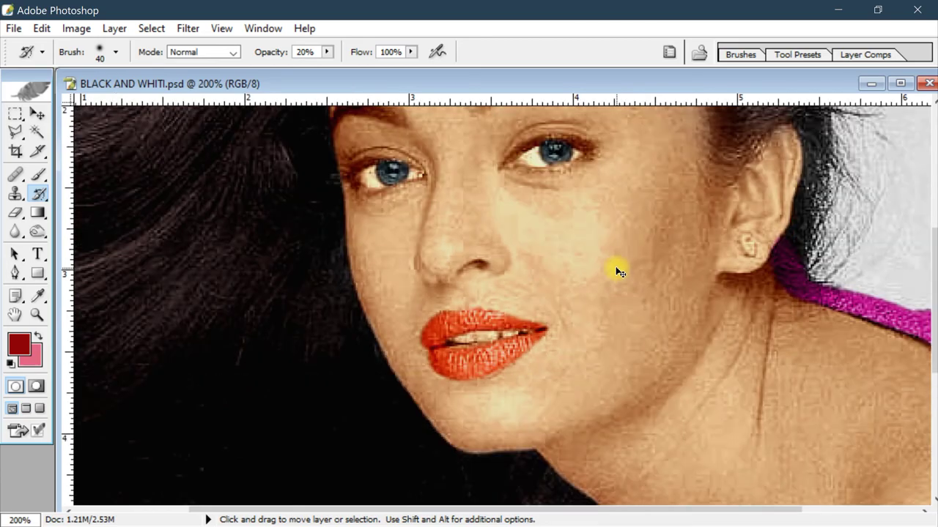
{"action": "key", "text": "ctrl+minus"}
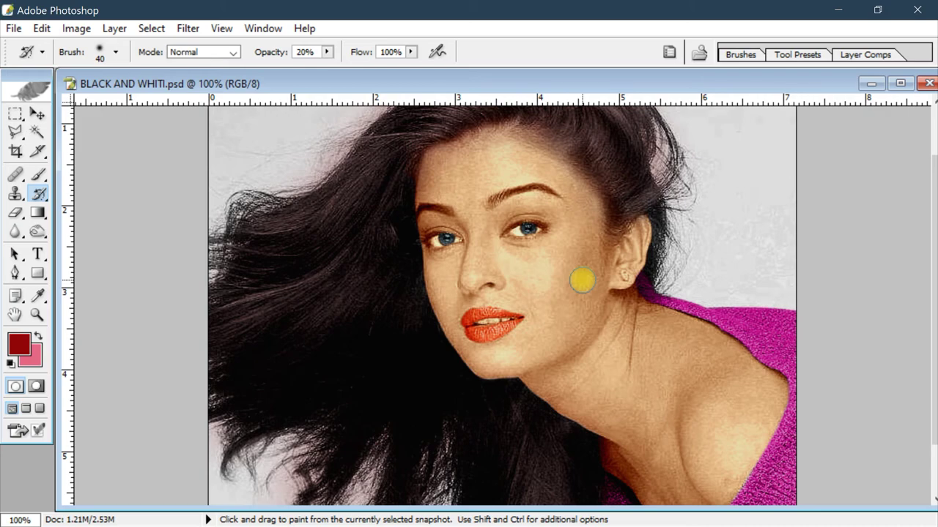
- Load the saved 'skin' channel as the active selection
{"action": "left_click", "coordinate": [153, 28]}
{"action": "left_click", "coordinate": [228, 269]}
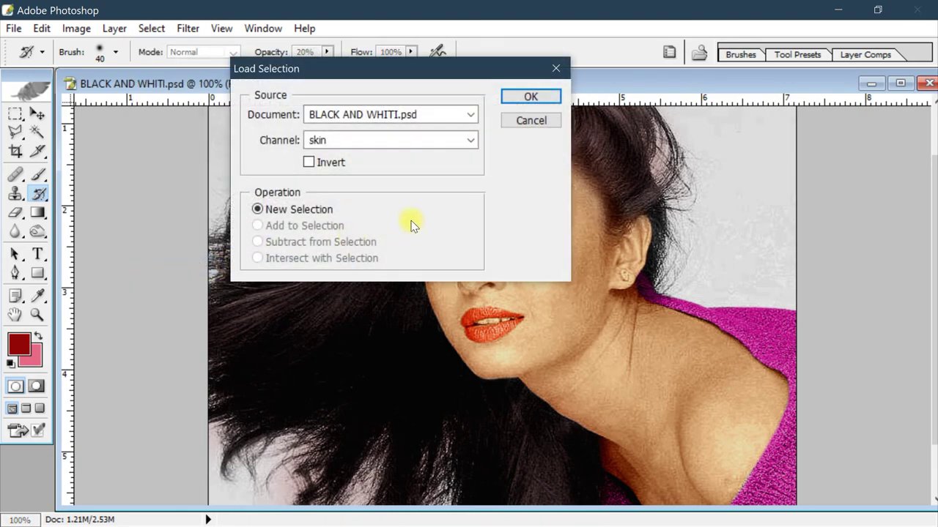
{"action": "left_click", "coordinate": [351, 142]}
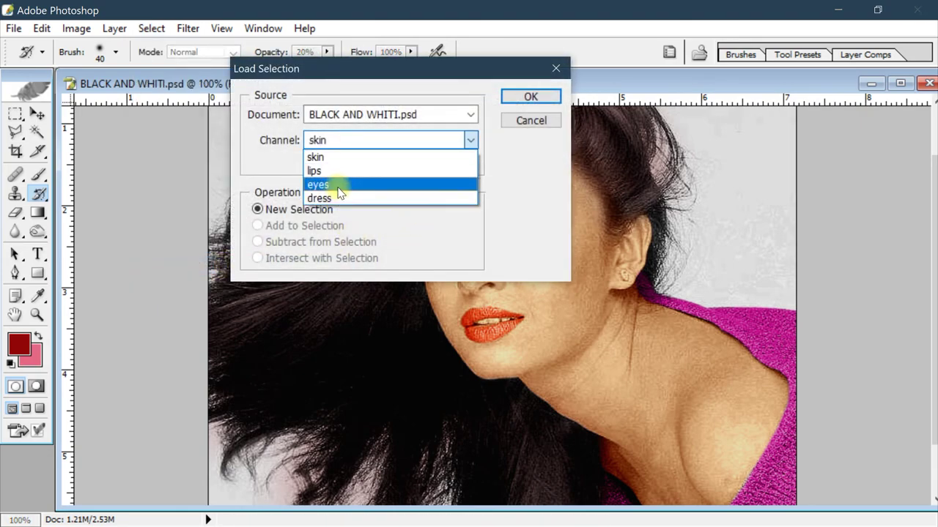
{"action": "left_click", "coordinate": [335, 162]}
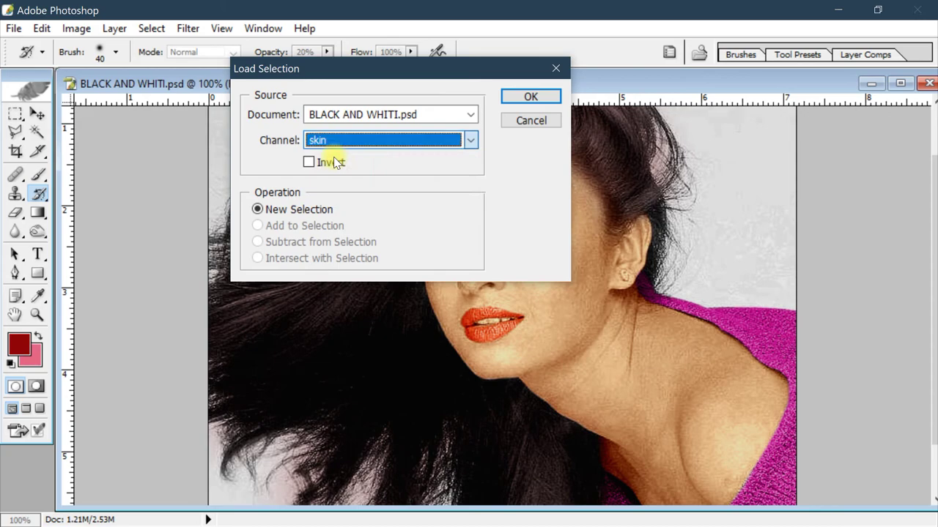
{"action": "left_click", "coordinate": [517, 101]}
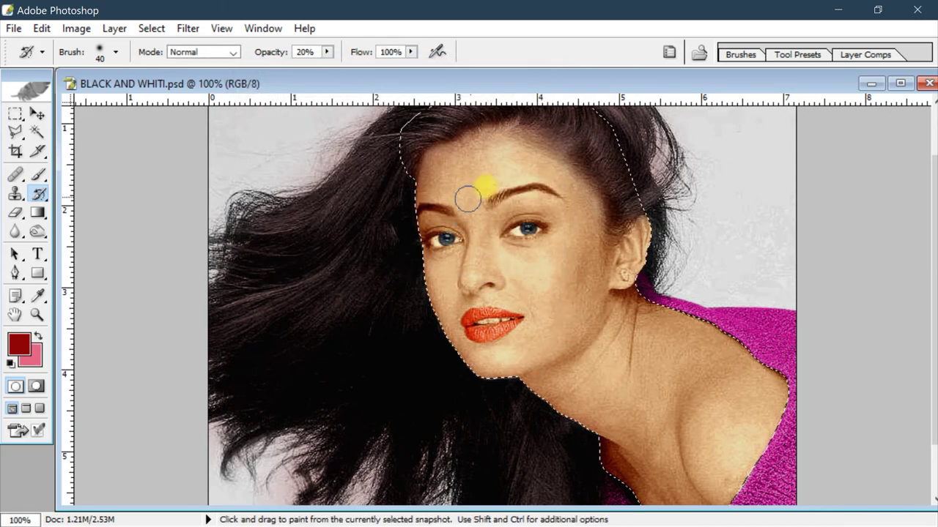
{"action": "left_click", "coordinate": [187, 29]}
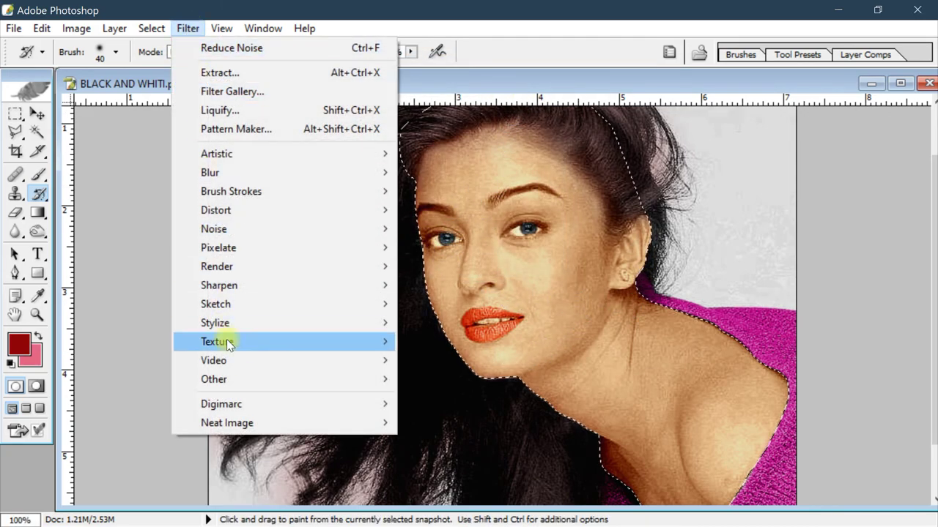
{"action": "mouse_move", "coordinate": [228, 423]}
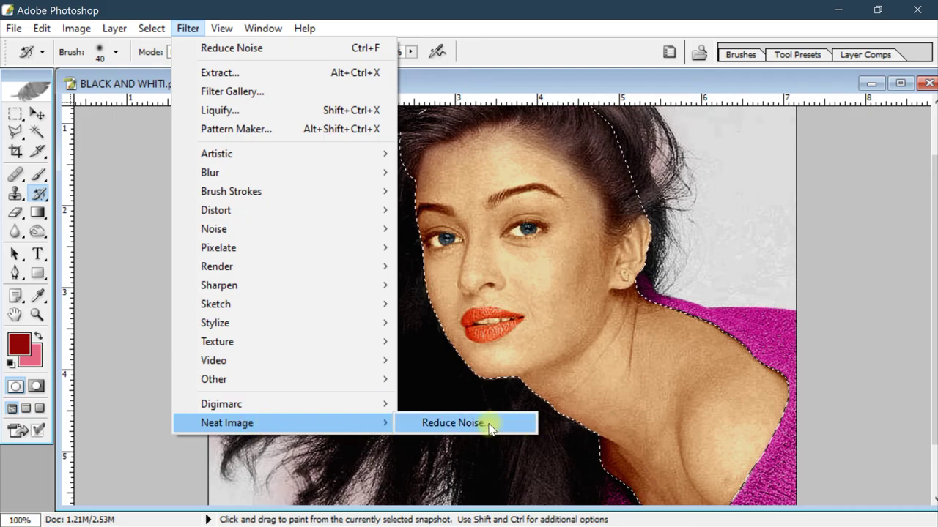
- Run Neat Image on the skin, sampling forehead and eye, with chrominance noise +35%
{"action": "left_click", "coordinate": [487, 424]}
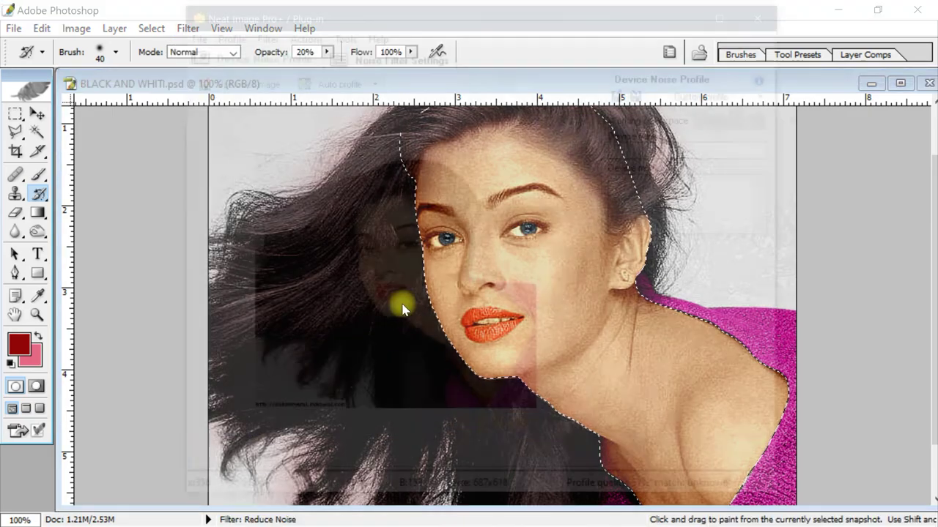
{"action": "scroll", "coordinate": [392, 250], "scroll_direction": "up", "scroll_amount": 2}
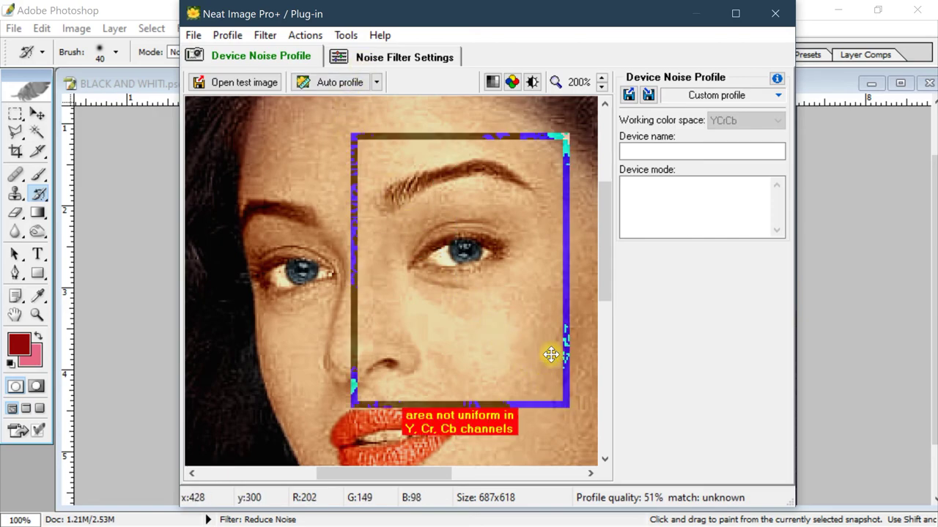
{"action": "left_click", "coordinate": [402, 57]}
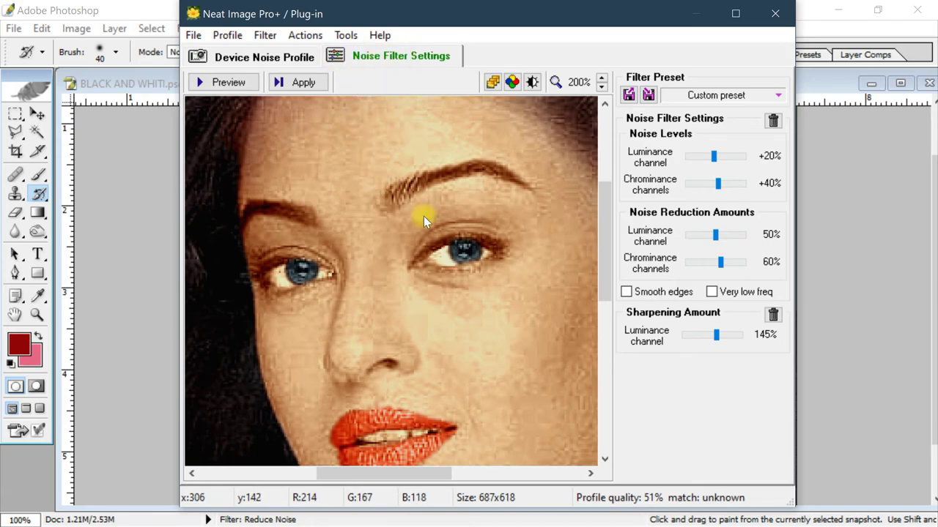
{"action": "left_click_drag", "start_coordinate": [350, 119], "coordinate": [538, 355]}
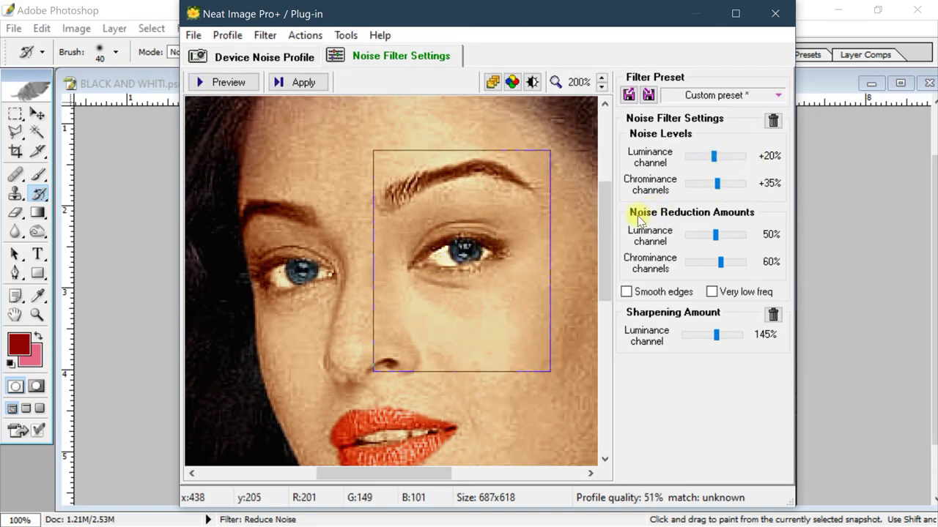
{"action": "left_click", "coordinate": [304, 85]}
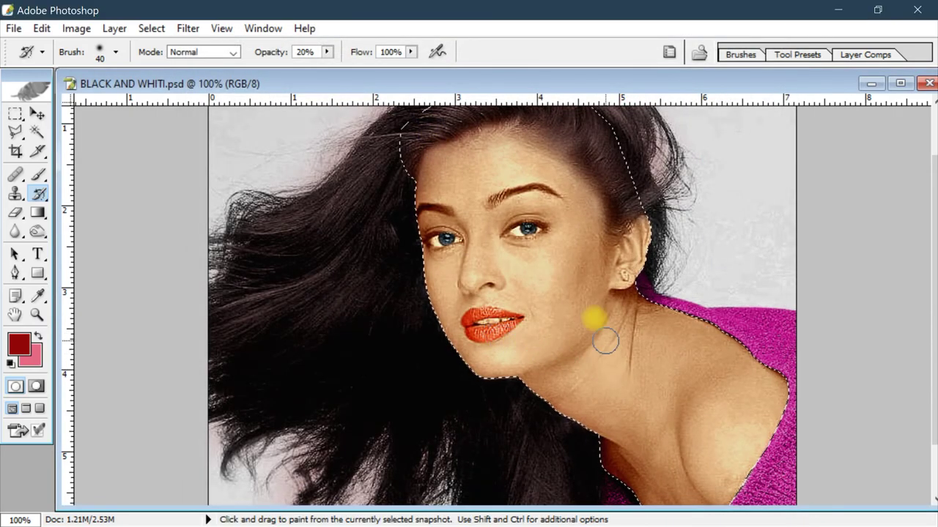
- Deselect the woman and zoom to 500% on the skin around her eyes and nose
{"action": "key", "text": "ctrl"}
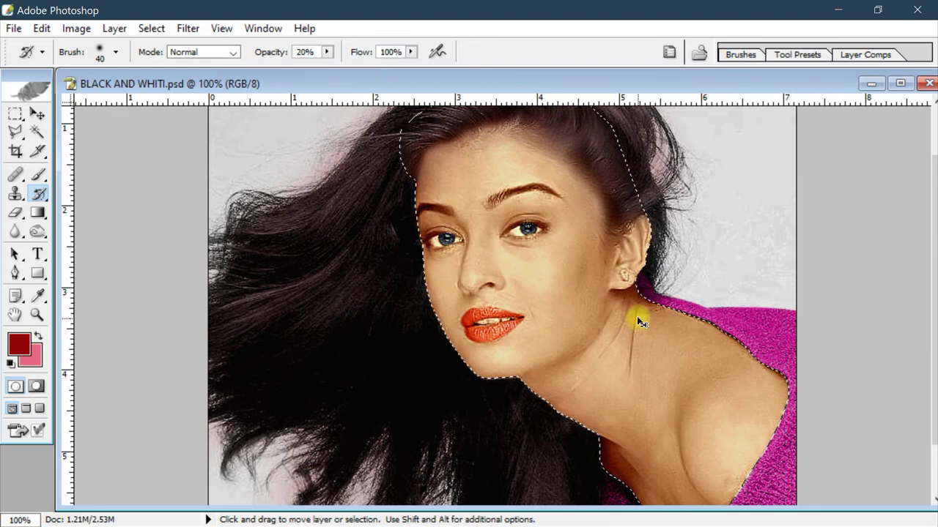
{"action": "key", "text": "ctrl+d"}
{"action": "key", "text": "ctrl+plus"}
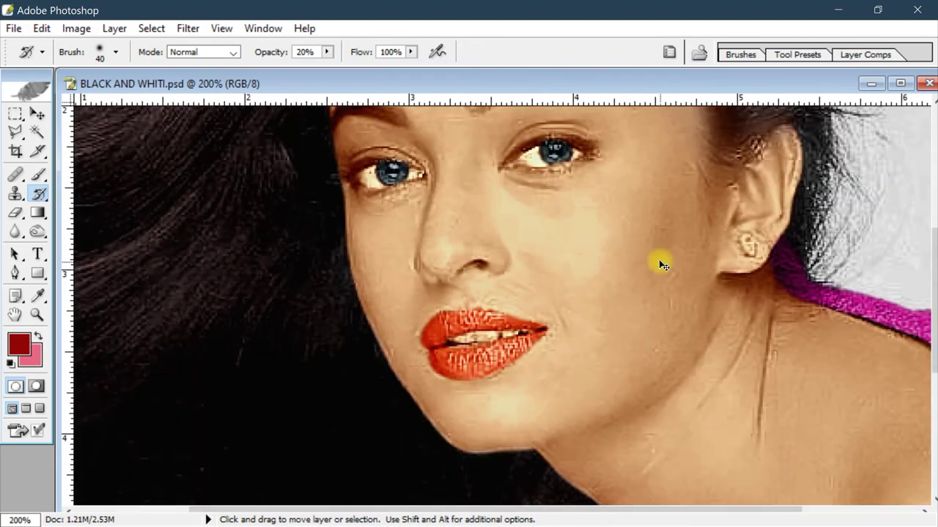
{"action": "key", "text": "space"}
{"action": "left_click_drag", "start_coordinate": [660, 215], "coordinate": [680, 297]}
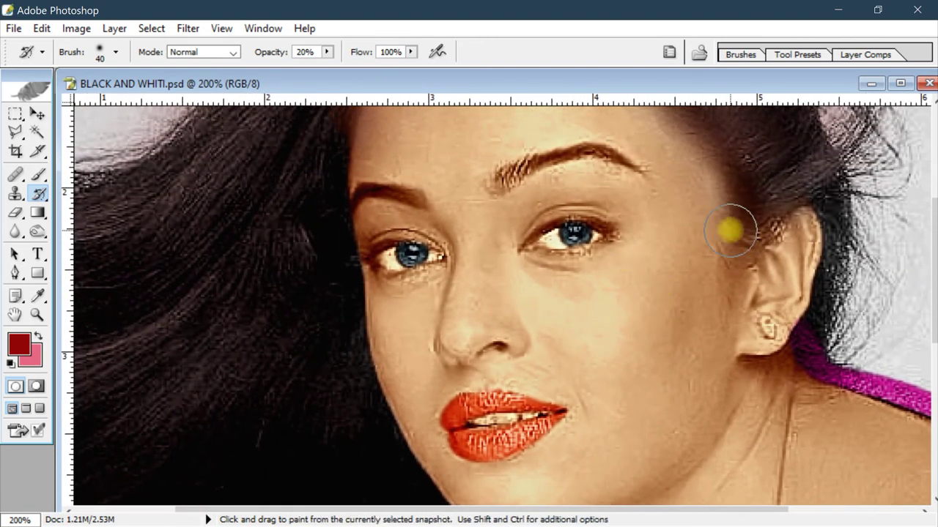
{"action": "key", "text": "ctrl+minus"}
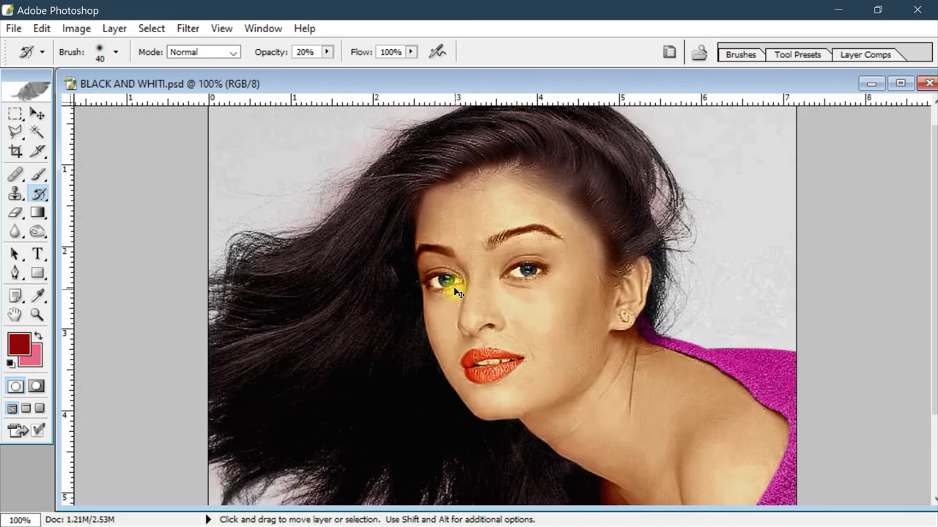
{"action": "key", "text": "ctrl+plus"}
{"action": "key", "text": "ctrl+plus"}
{"action": "key", "text": "ctrl+plus"}
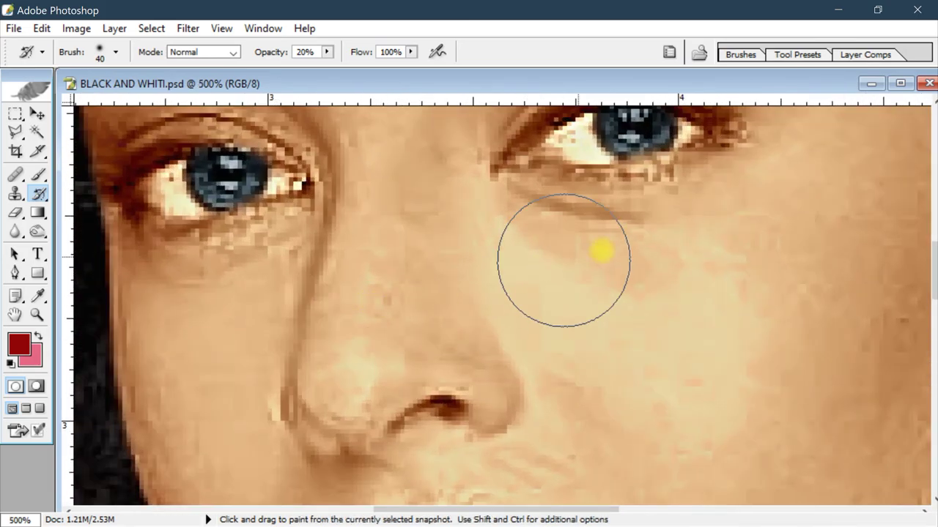
{"action": "mouse_move", "coordinate": [305, 283]}
{"action": "left_mouse_down"}
{"action": "mouse_move", "coordinate": [546, 239]}
{"action": "mouse_move", "coordinate": [477, 304]}
{"action": "mouse_move", "coordinate": [603, 270]}
{"action": "left_mouse_up"}
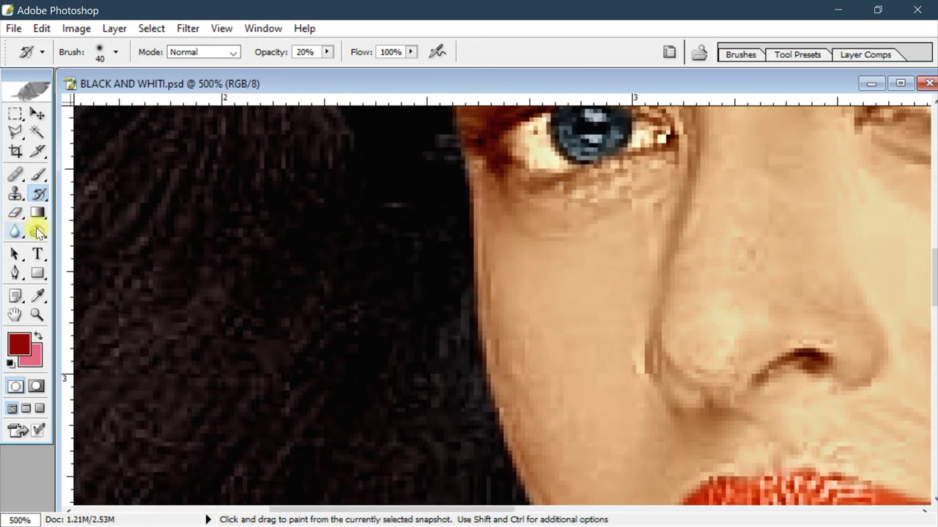
- Smudge at 50% strength under the left eye, across the cheek and beside the lips
{"action": "left_click", "coordinate": [38, 231]}
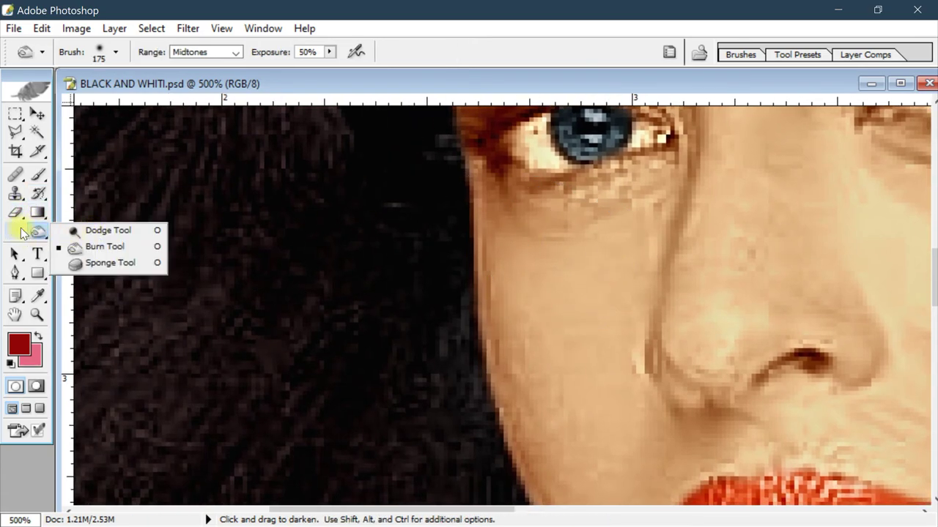
{"action": "left_click", "coordinate": [16, 231]}
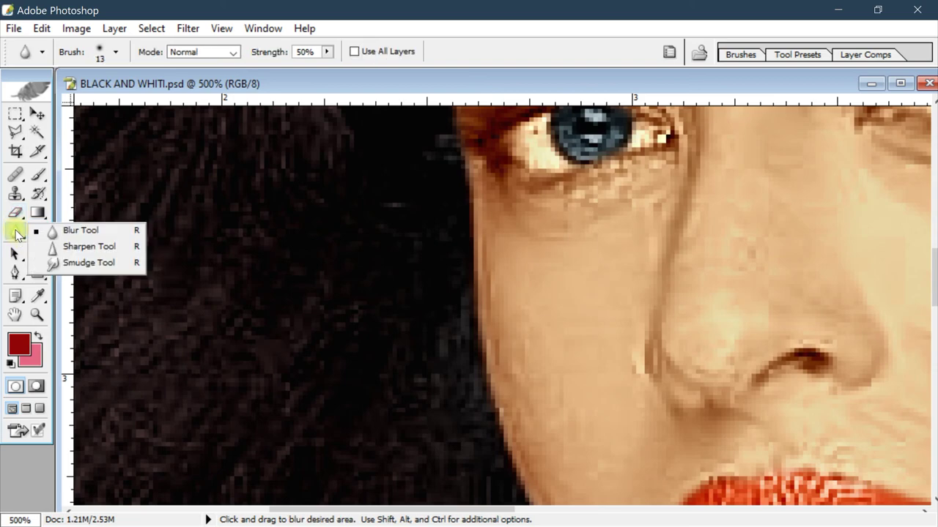
{"action": "left_click", "coordinate": [56, 263]}
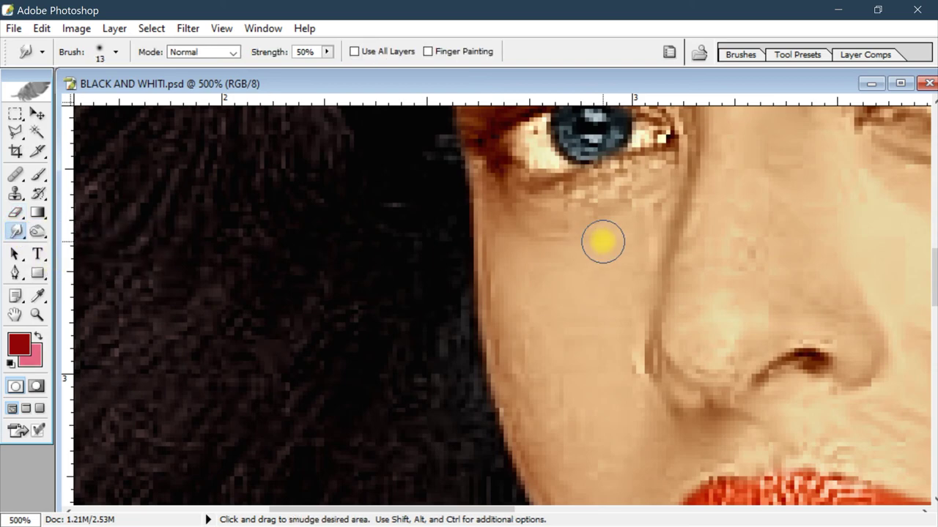
{"action": "key", "text": "ctrl+plus"}
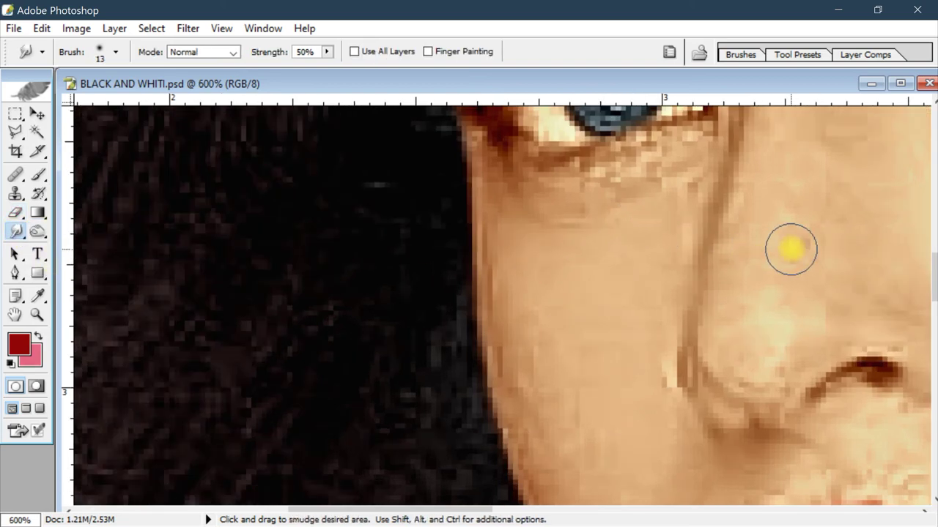
{"action": "left_click_drag", "start_coordinate": [791, 247], "coordinate": [776, 259]}
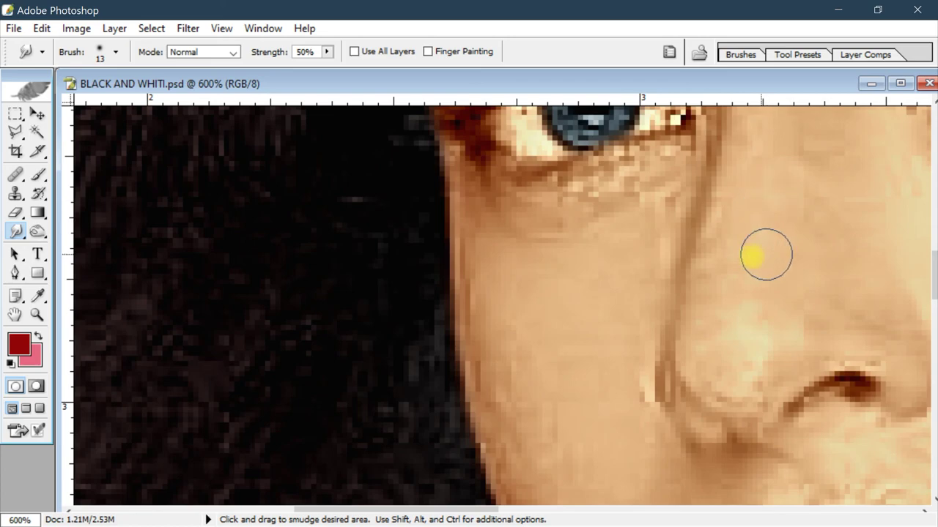
{"action": "left_click_drag", "start_coordinate": [598, 214], "coordinate": [615, 261]}
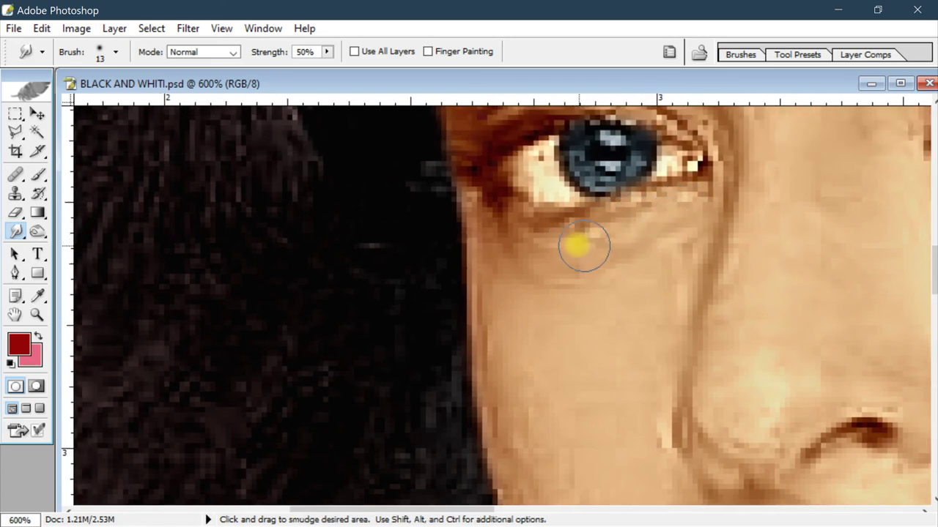
{"action": "left_click_drag", "start_coordinate": [594, 310], "coordinate": [307, 211]}
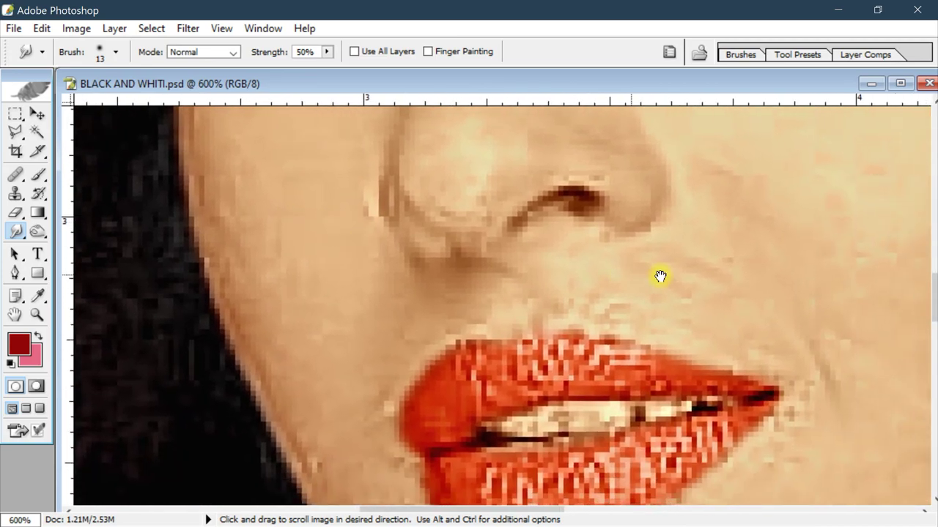
{"action": "left_click_drag", "start_coordinate": [702, 311], "coordinate": [645, 246]}
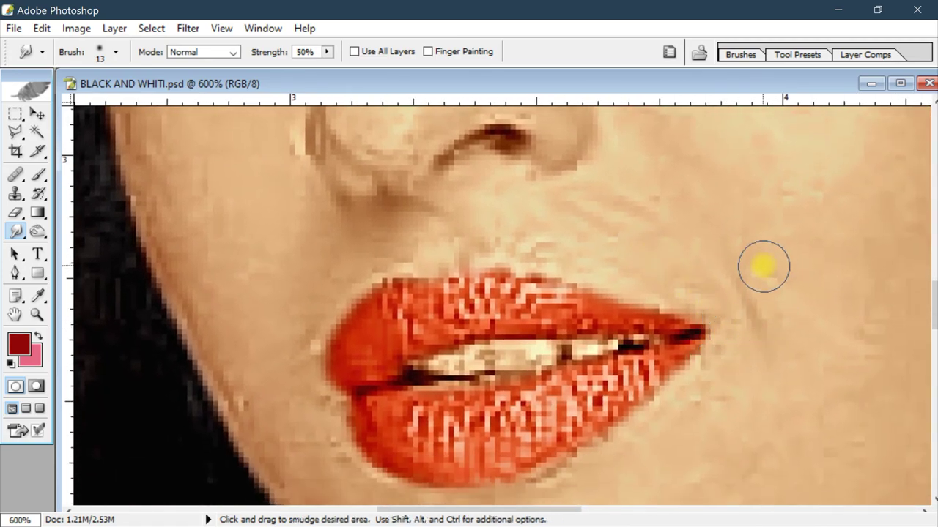
{"action": "mouse_move", "coordinate": [705, 226]}
{"action": "left_mouse_down"}
{"action": "mouse_move", "coordinate": [665, 254]}
{"action": "mouse_move", "coordinate": [604, 261]}
{"action": "left_mouse_up"}
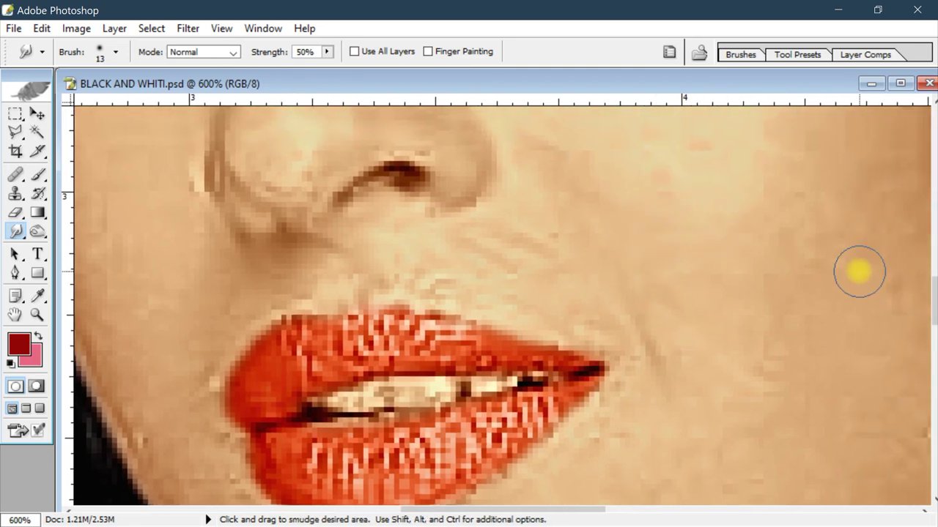
{"action": "key", "text": "ctrl+minus"}
{"action": "key", "text": "ctrl+minus"}
{"action": "key", "text": "ctrl+minus"}
{"action": "key", "text": "ctrl+minus"}
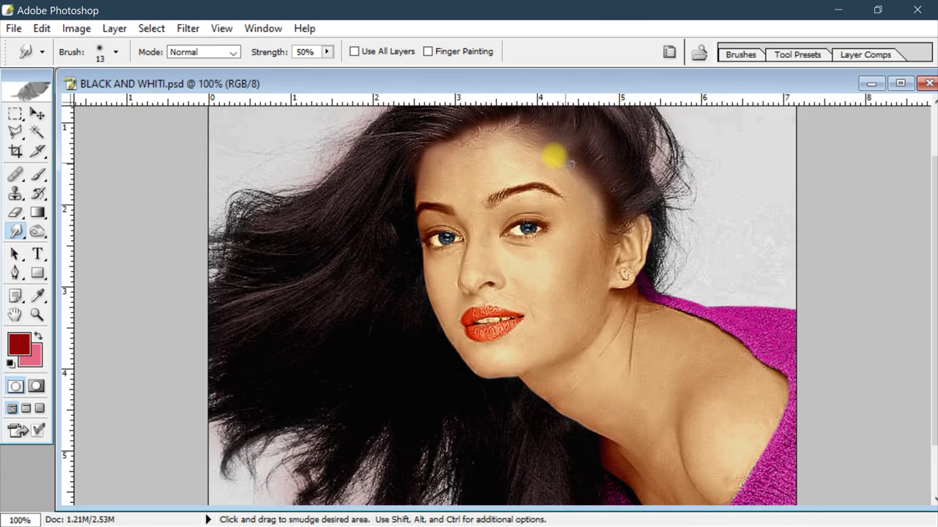
- Review the whole colourised portrait at several zoom levels, then open the Image adjustments list
{"action": "key", "text": "ctrl+minus"}
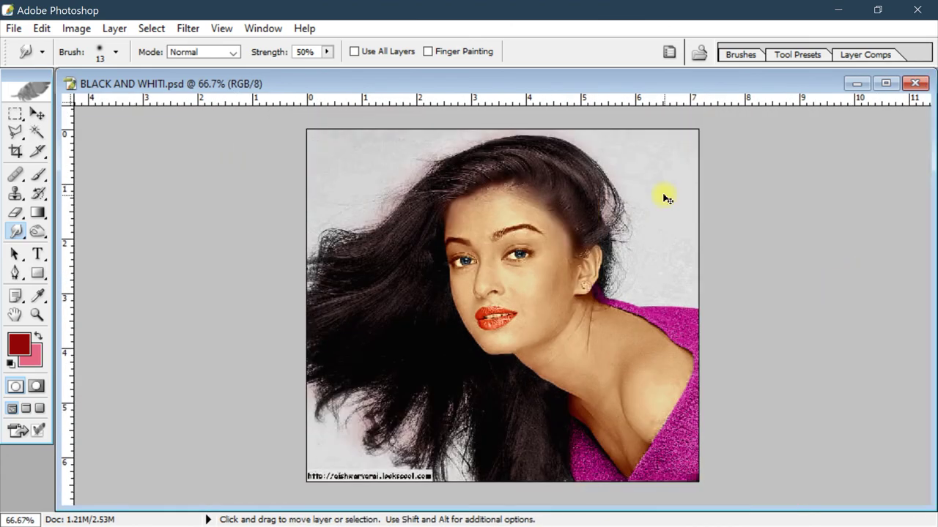
{"action": "key", "text": "ctrl+plus"}
{"action": "key", "text": "ctrl+plus"}
{"action": "scroll", "coordinate": [657, 247], "scroll_direction": "up", "scroll_amount": 3}
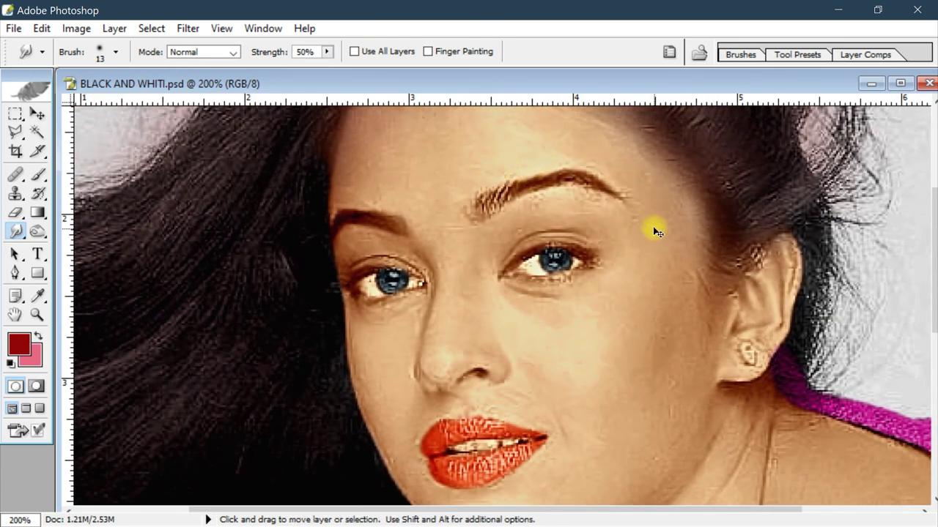
{"action": "key", "text": "ctrl+minus"}
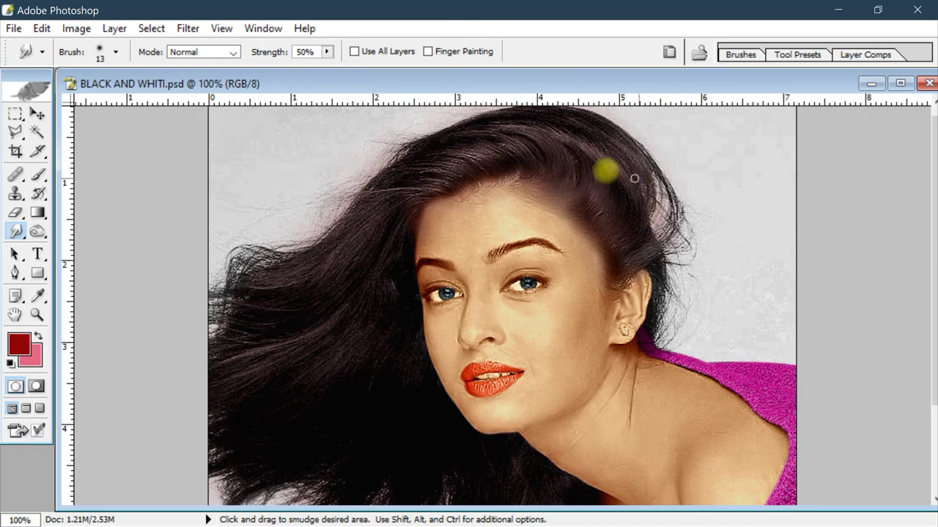
{"action": "key", "text": "ctrl+minus"}
{"action": "key", "text": "ctrl+plus"}
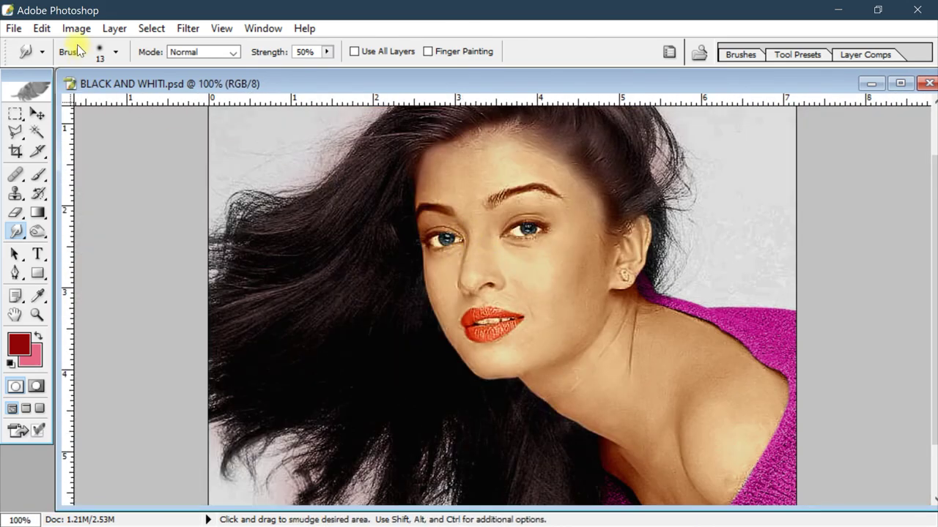
{"action": "left_click", "coordinate": [76, 28]}
{"action": "mouse_move", "coordinate": [115, 73]}
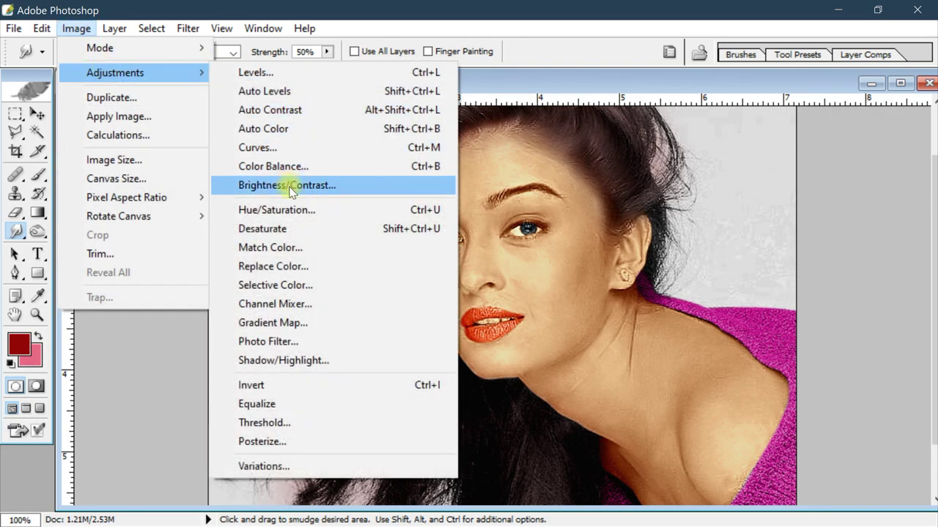
- Apply Brightness/Contrast with Brightness +2 and Contrast +12 to the portrait
{"action": "left_click", "coordinate": [289, 186]}
{"action": "left_click_drag", "start_coordinate": [353, 92], "coordinate": [307, 93]}
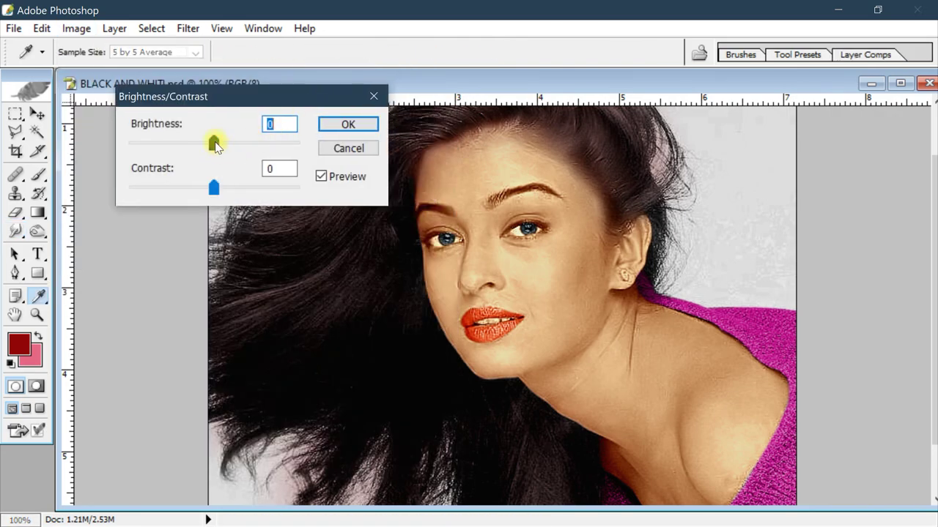
{"action": "mouse_move", "coordinate": [214, 144]}
{"action": "left_mouse_down"}
{"action": "mouse_move", "coordinate": [206, 148]}
{"action": "mouse_move", "coordinate": [224, 189]}
{"action": "left_mouse_up"}
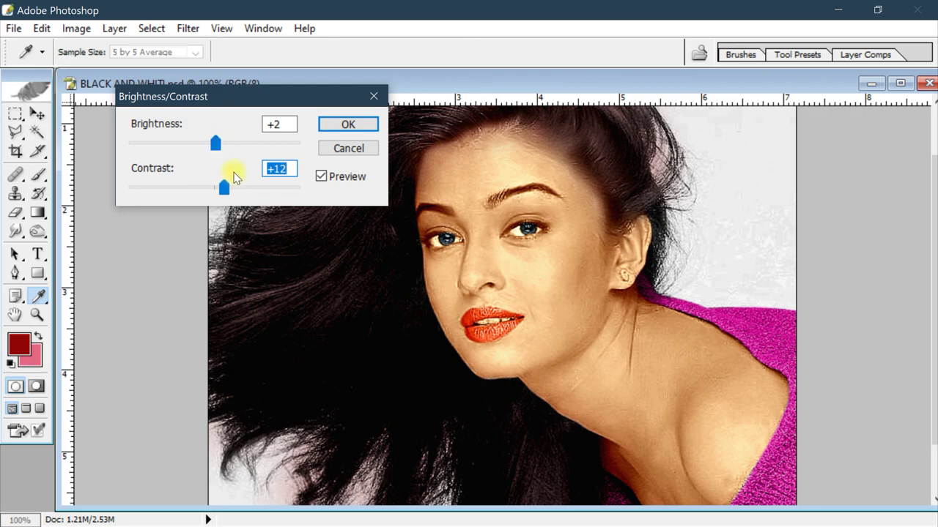
{"action": "left_click", "coordinate": [368, 125]}
{"action": "key", "text": "r"}
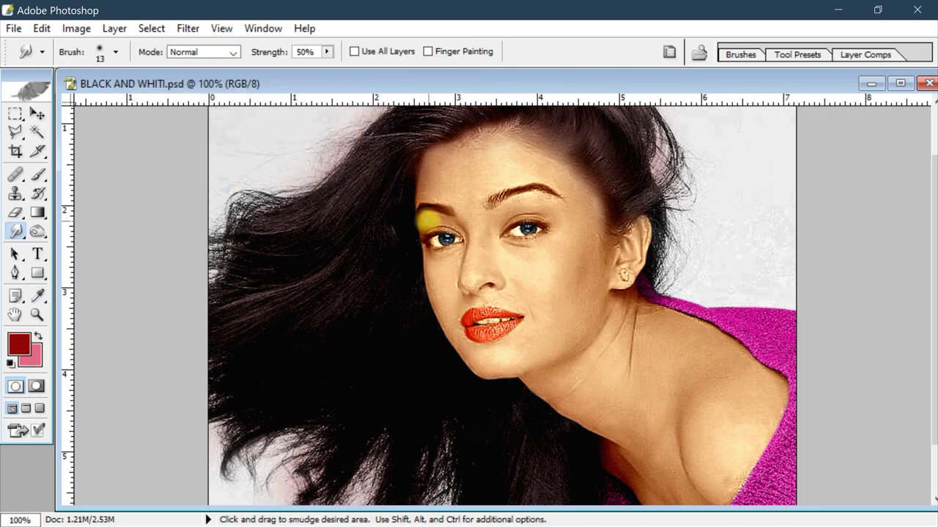